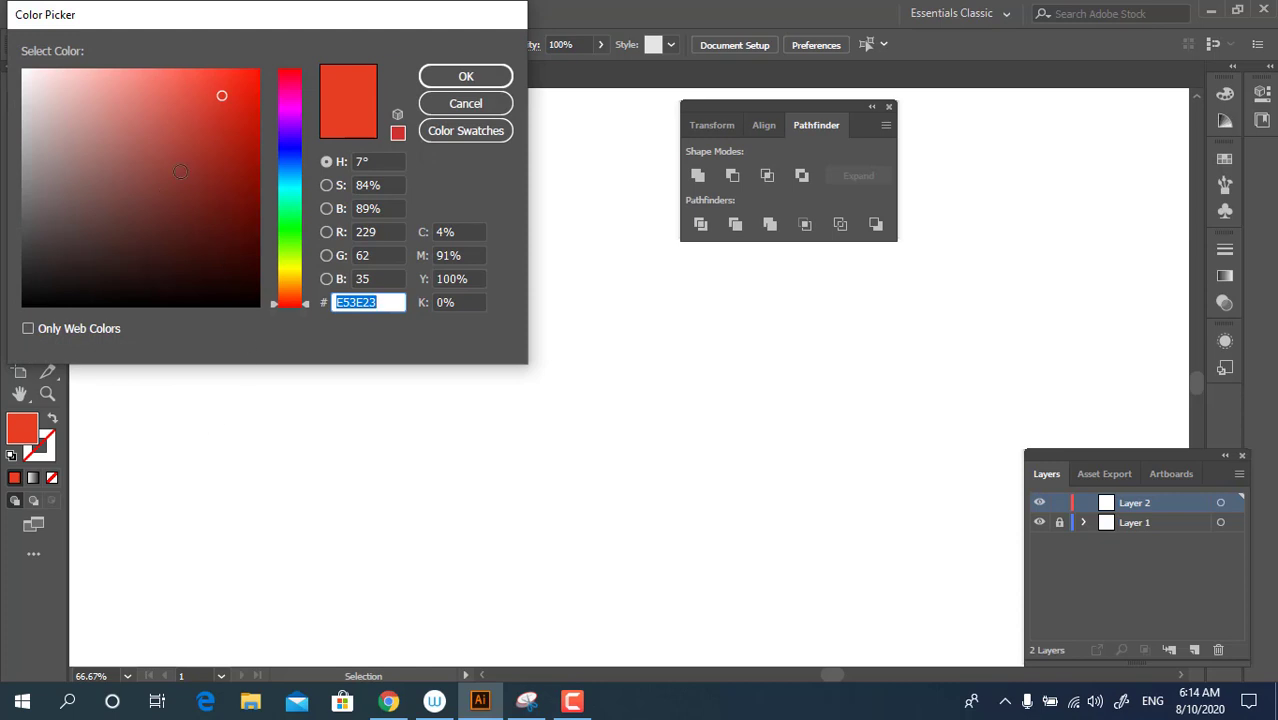
# Set the fill colour to pale peach, F9E5D2
pyautogui.moveTo(127, 77); pyautogui.dragTo(95, 69)
pyautogui.moveTo(293, 297); pyautogui.dragTo(290, 288)
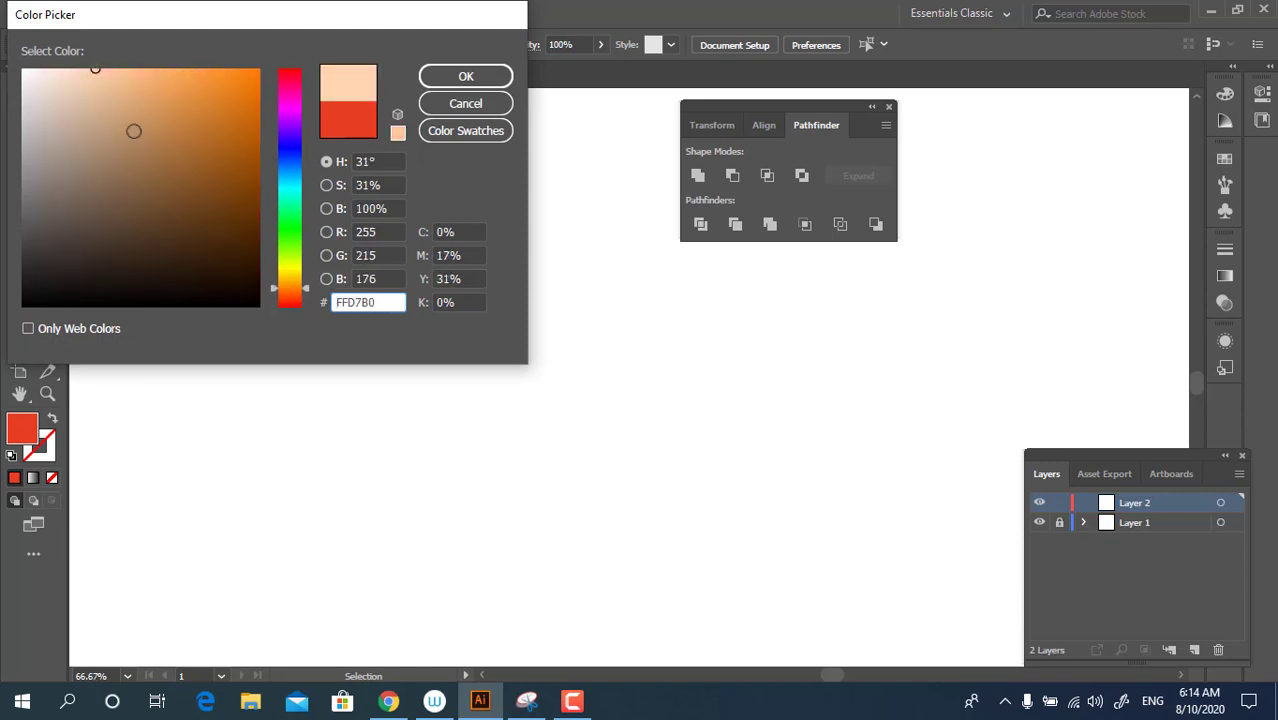
pyautogui.moveTo(134, 131); pyautogui.dragTo(61, 76)
pyautogui.click(462, 76)
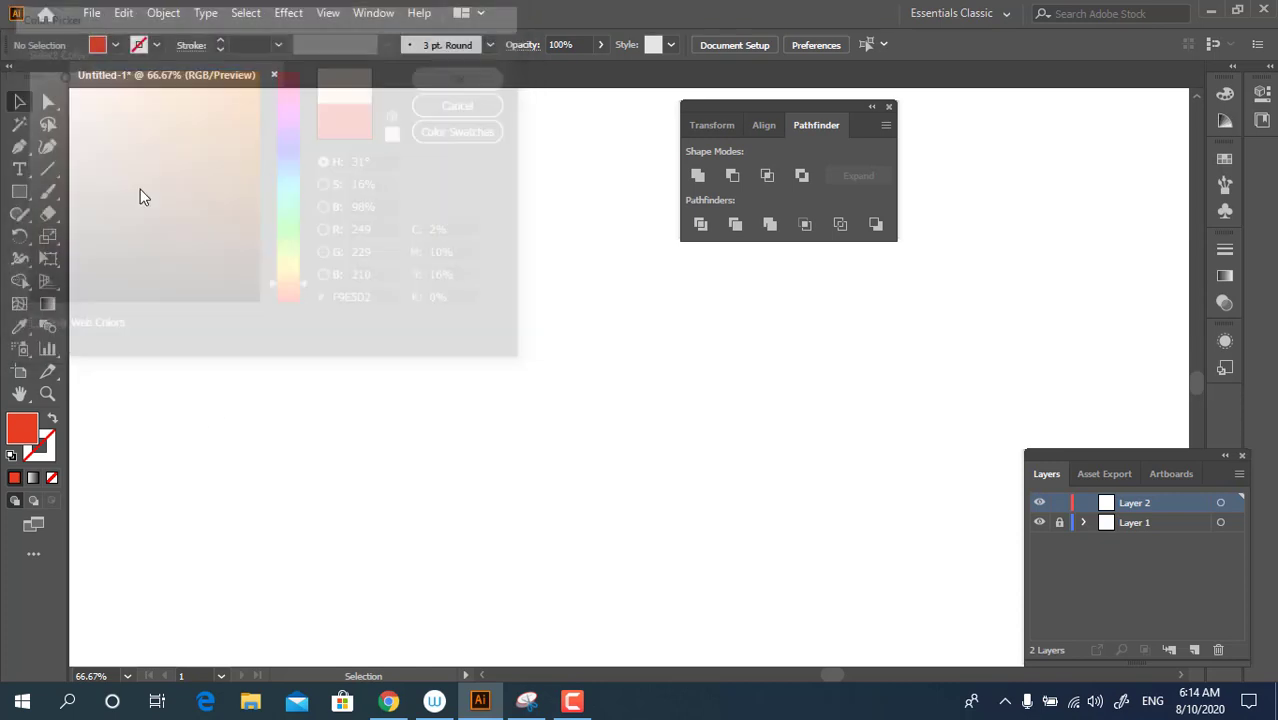
# Draw a peach circle with the Ellipse tool, enlarge it slightly and move it to the upper middle of the artboard
pyautogui.moveTo(27, 200); pyautogui.dragTo(88, 236)
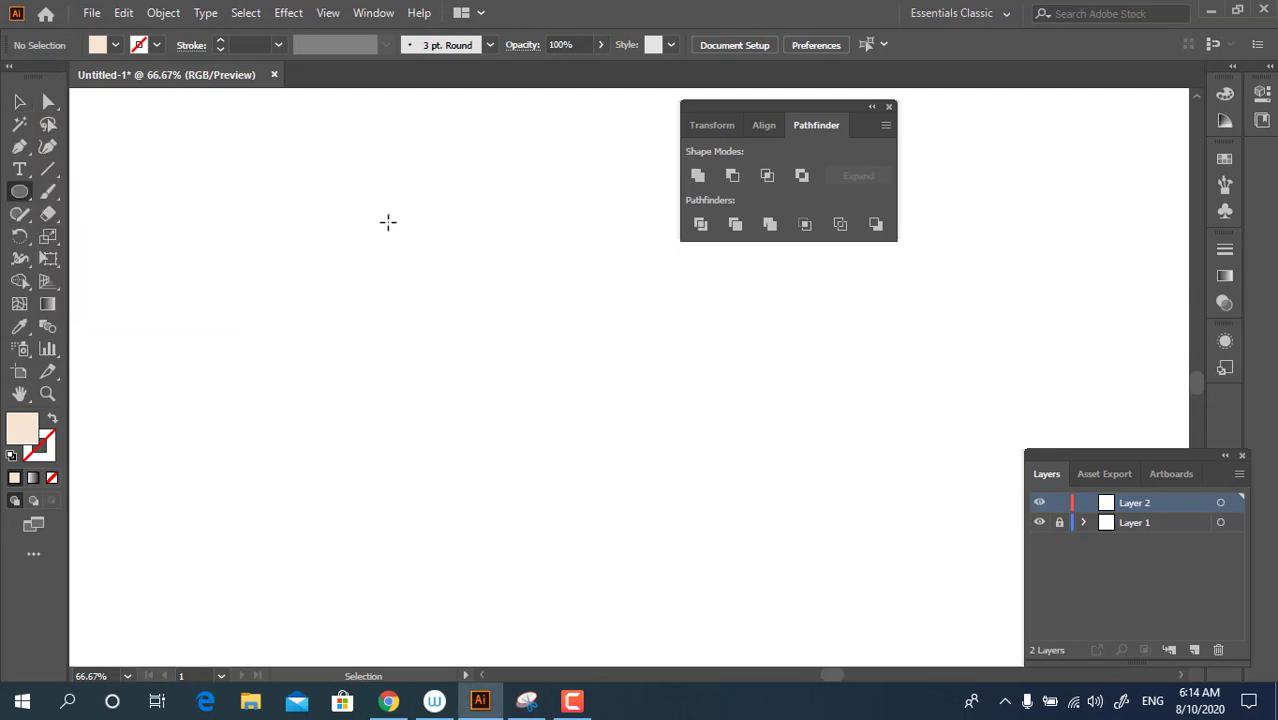
pyautogui.moveTo(388, 221); pyautogui.dragTo(638, 421)
pyautogui.click(19, 101)
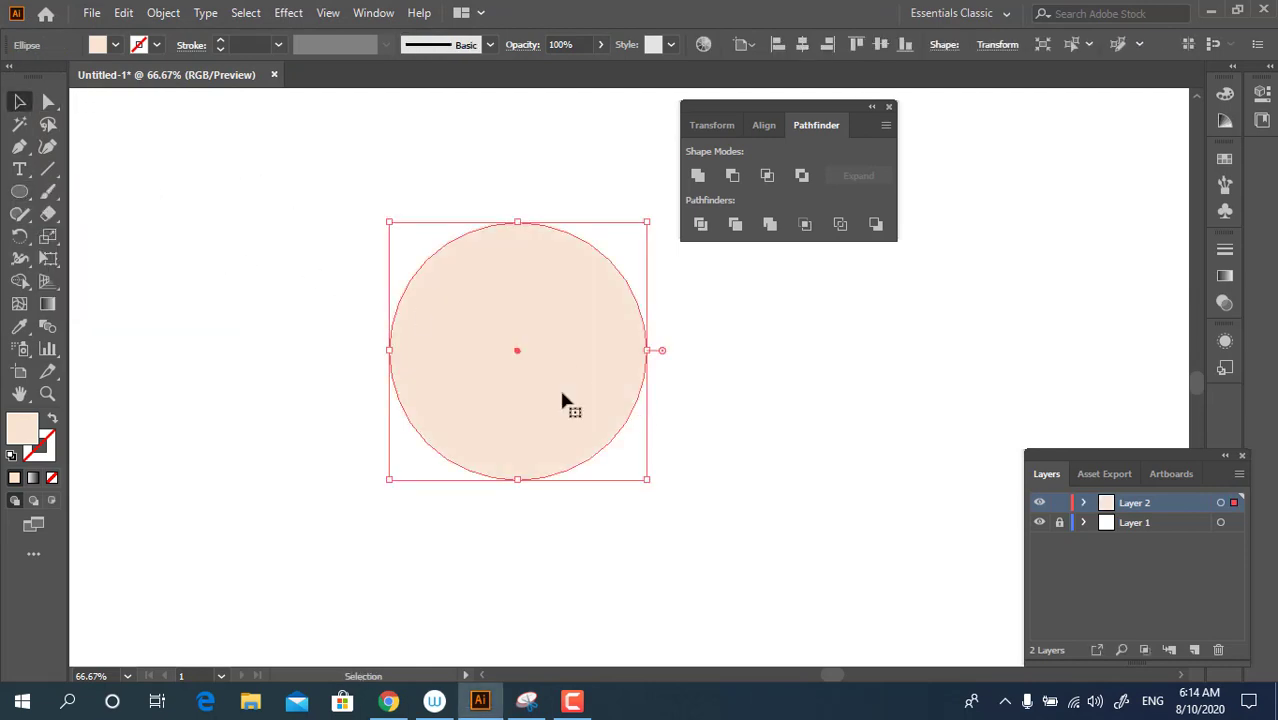
pyautogui.moveTo(808, 101); pyautogui.dragTo(1080, 114)
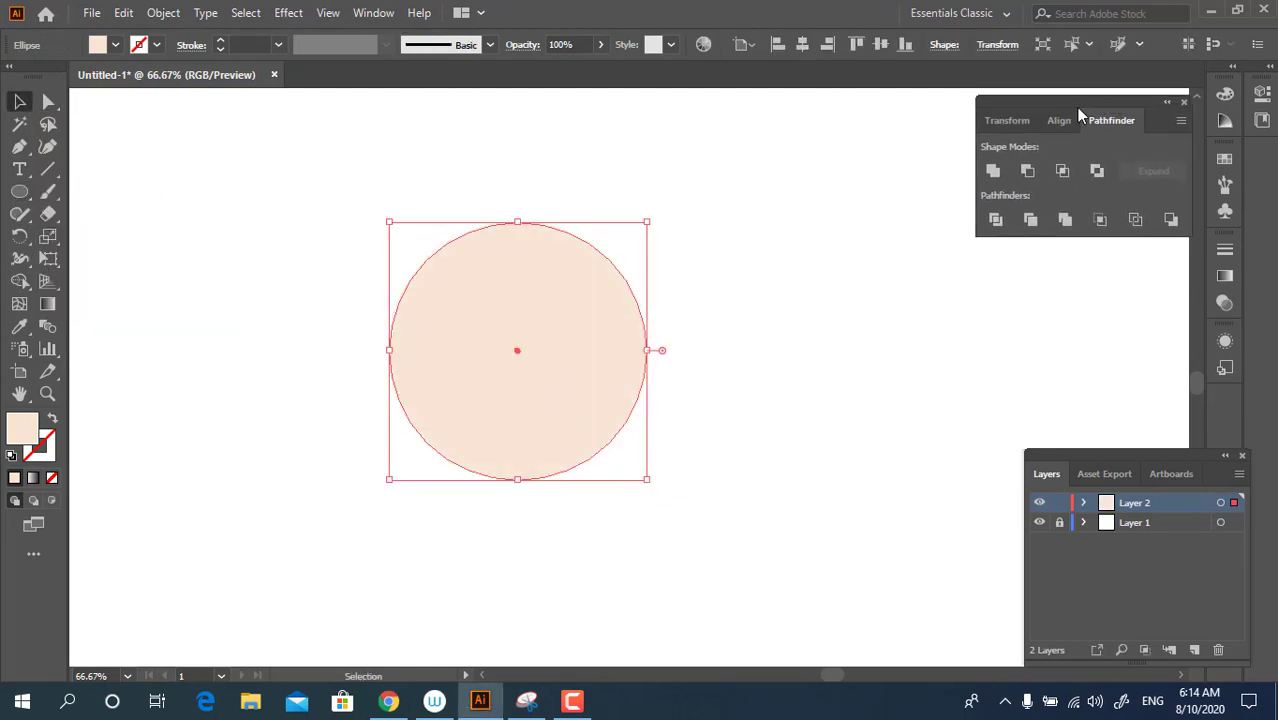
pyautogui.moveTo(649, 480); pyautogui.dragTo(663, 493)
pyautogui.moveTo(639, 404); pyautogui.dragTo(809, 376)
pyautogui.click(914, 466)
# Draw a peach rectangle over the circle's lower-left part, shorten its left side and round its corners into a pill, radius about 99 px
pyautogui.moveTo(26, 203); pyautogui.dragTo(82, 192)
pyautogui.moveTo(334, 294); pyautogui.dragTo(707, 464)
pyautogui.click(20, 103)
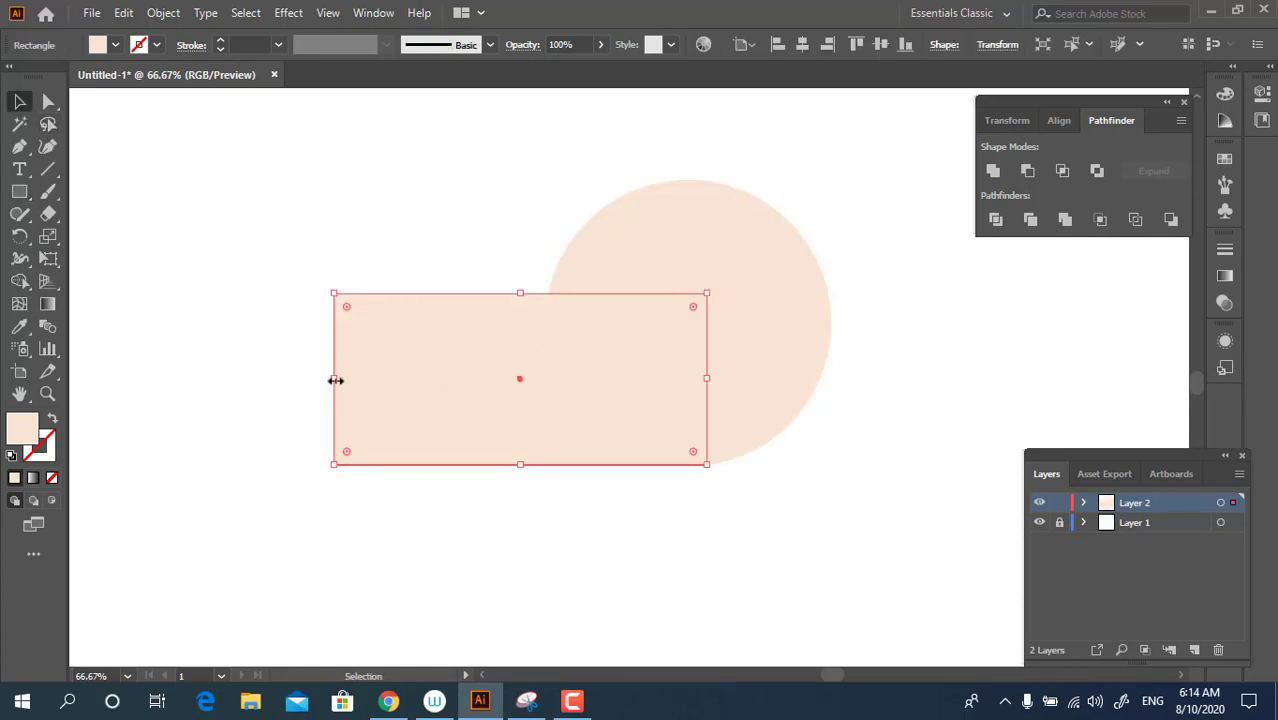
pyautogui.moveTo(335, 380); pyautogui.dragTo(413, 380)
pyautogui.click(48, 102)
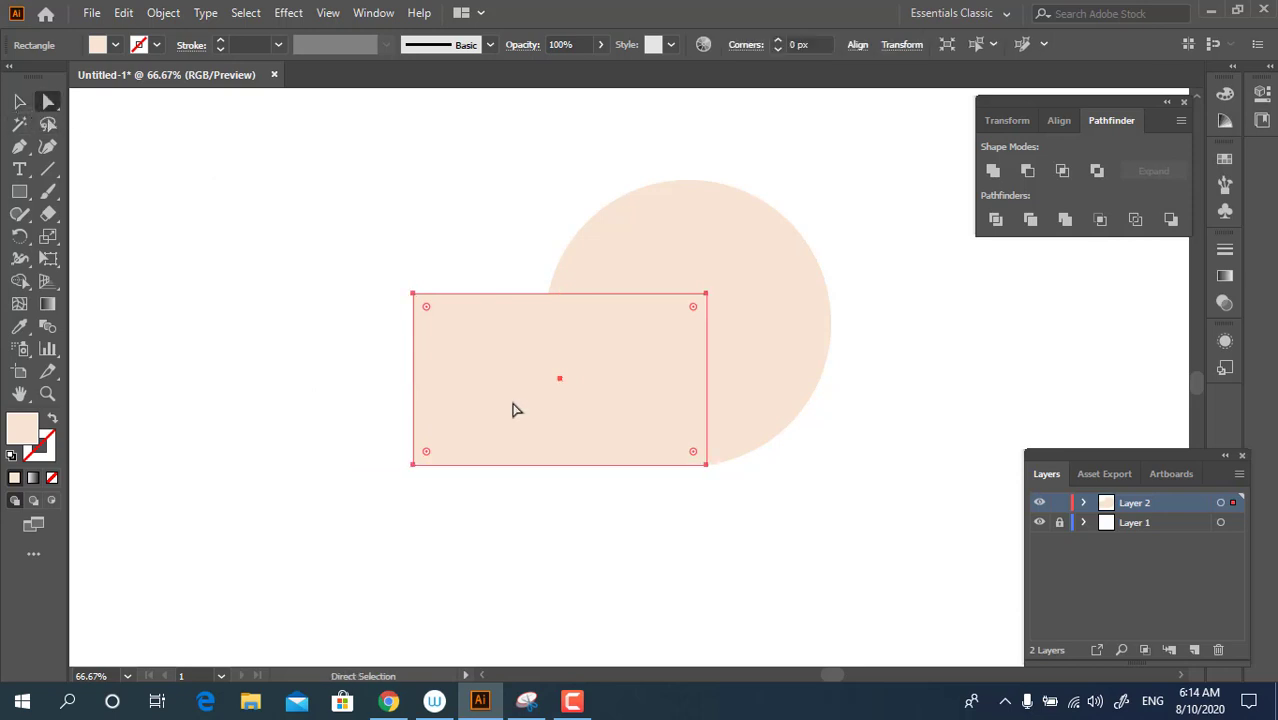
pyautogui.moveTo(426, 308); pyautogui.dragTo(593, 528)
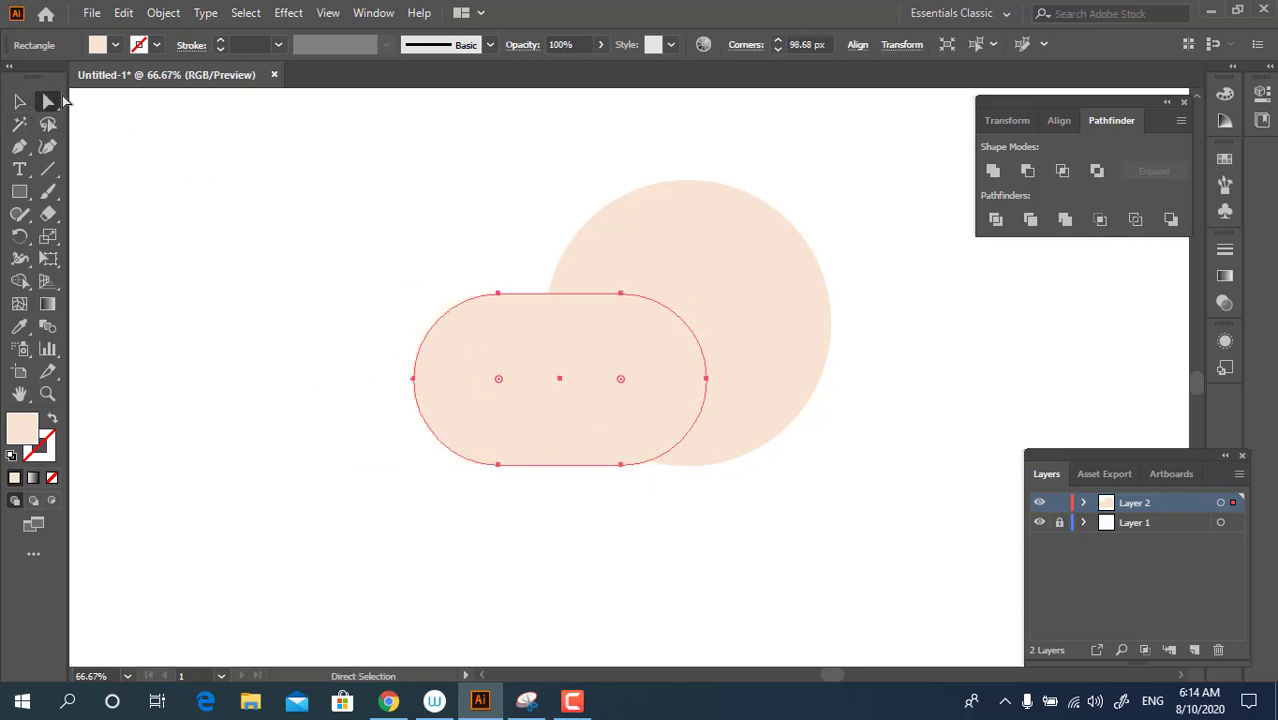
# Move the pill right so it overlaps the circle further, with their bottom edges level
pyautogui.press('v')
pyautogui.click(733, 419)
pyautogui.click(676, 399)
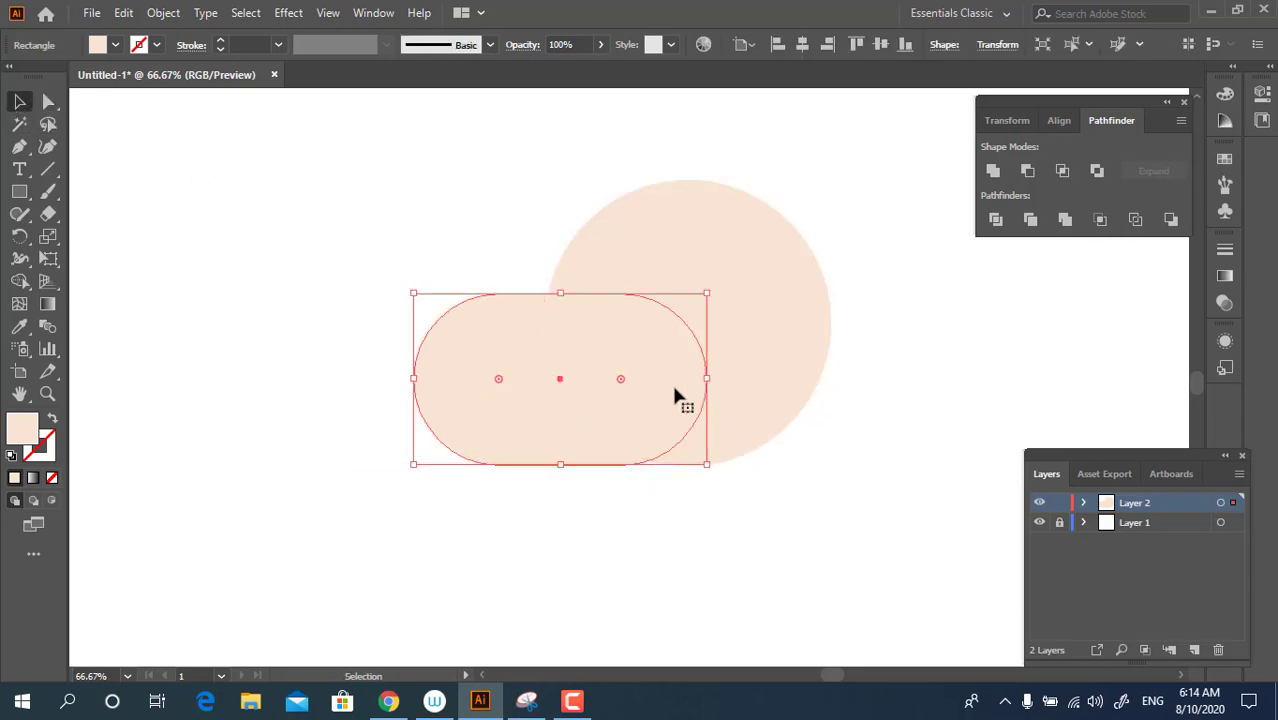
pyautogui.moveTo(676, 399); pyautogui.dragTo(770, 458)
pyautogui.click(847, 505)
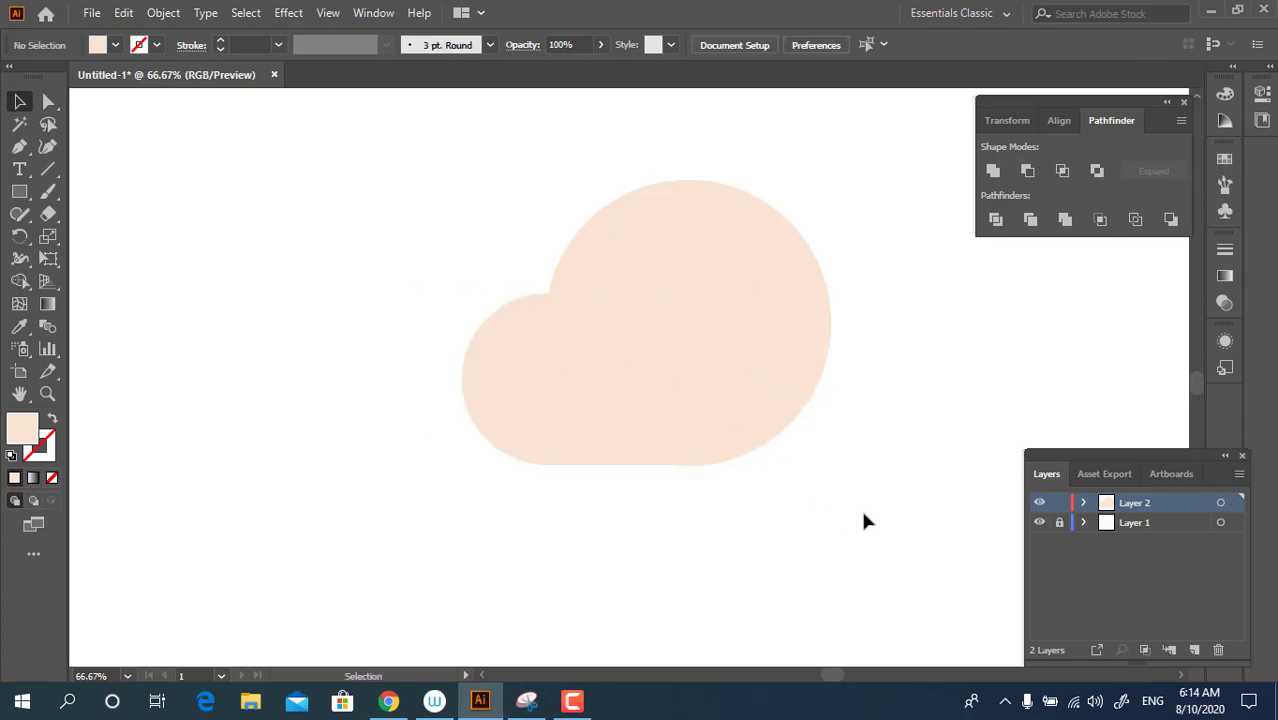
# Unite the circle and pill into one cloud shape and centre it horizontally and vertically on the artboard
pyautogui.moveTo(864, 514); pyautogui.dragTo(603, 379)
pyautogui.click(994, 171)
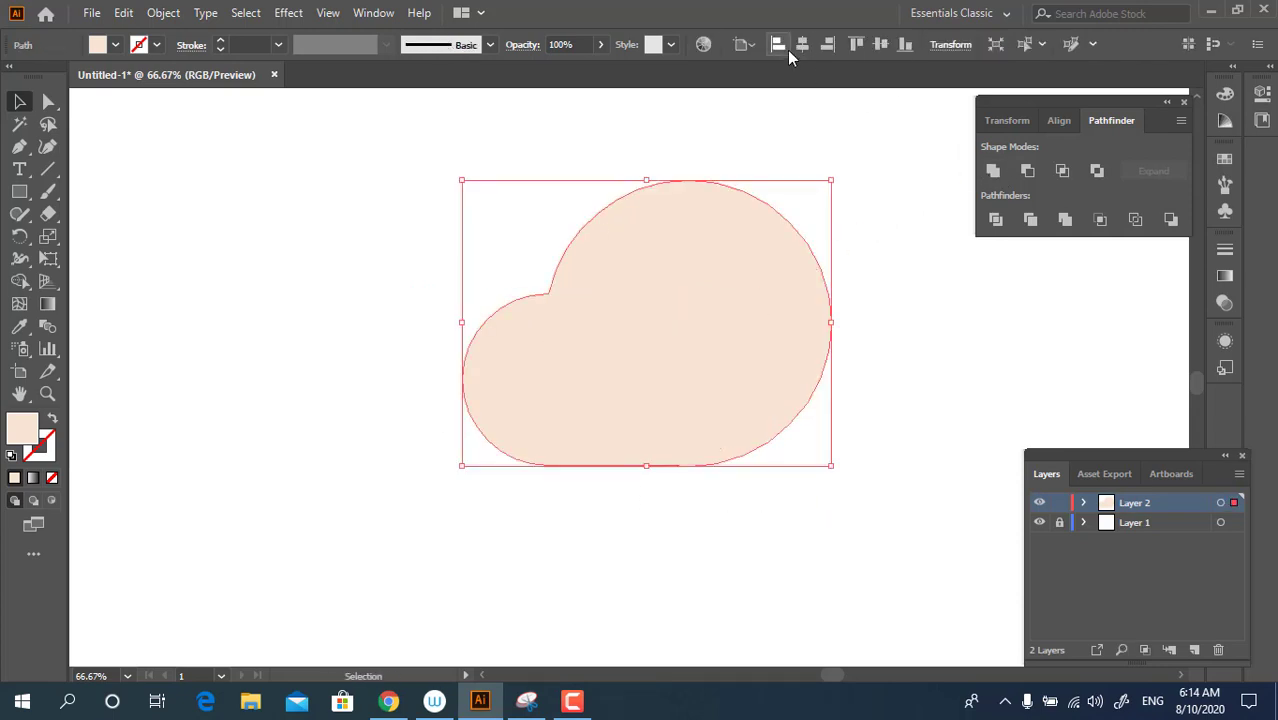
pyautogui.click(802, 44)
pyautogui.click(880, 45)
pyautogui.moveTo(813, 400); pyautogui.dragTo(793, 496)
# Draw a smaller circle inside the cloud's large round lobe
pyautogui.press('z')
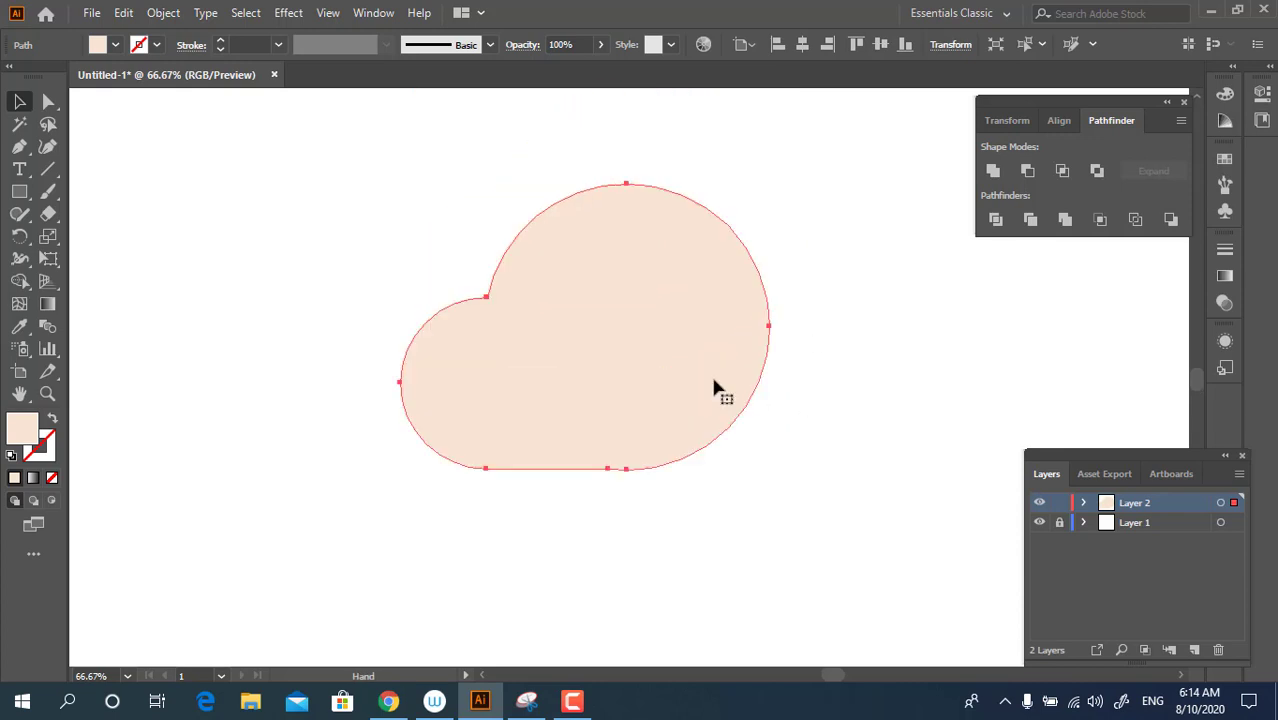
pyautogui.click(679, 376)
pyautogui.moveTo(694, 399); pyautogui.dragTo(743, 414)
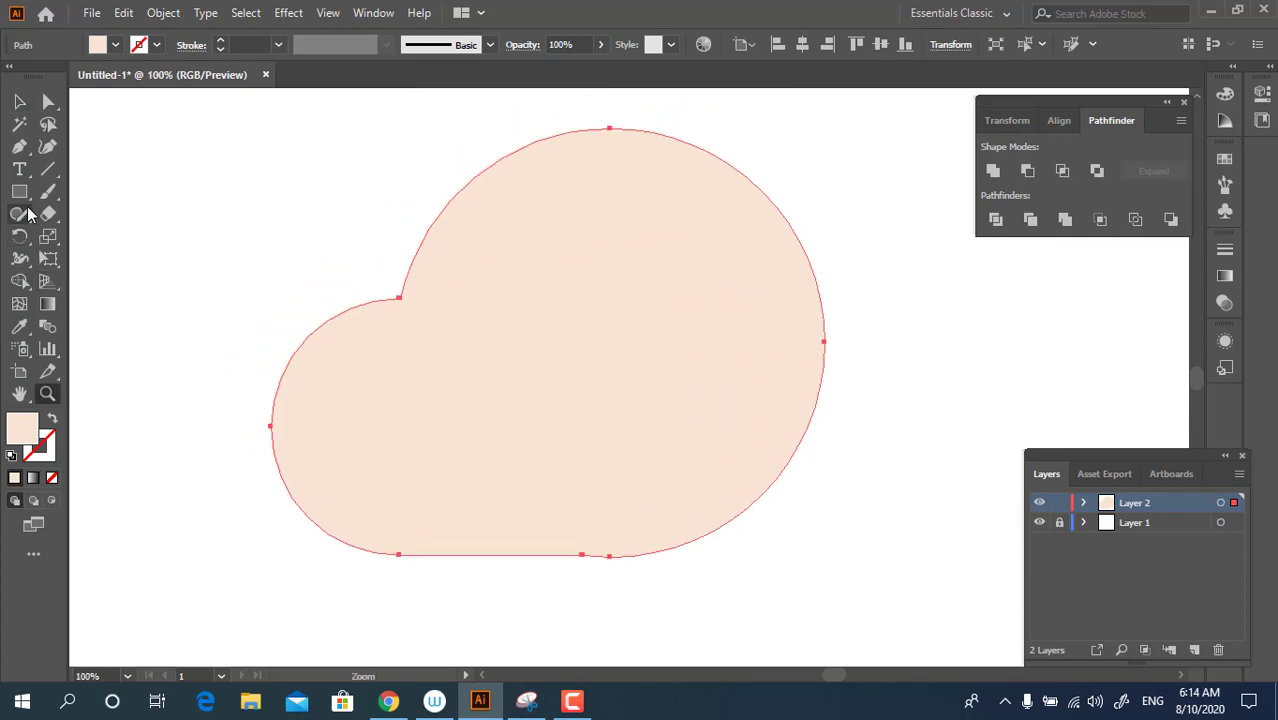
pyautogui.moveTo(19, 191); pyautogui.dragTo(105, 237)
pyautogui.moveTo(465, 197); pyautogui.dragTo(775, 481)
# Fill the inner circle with bright red, F42F42
pyautogui.doubleClick(35, 427)
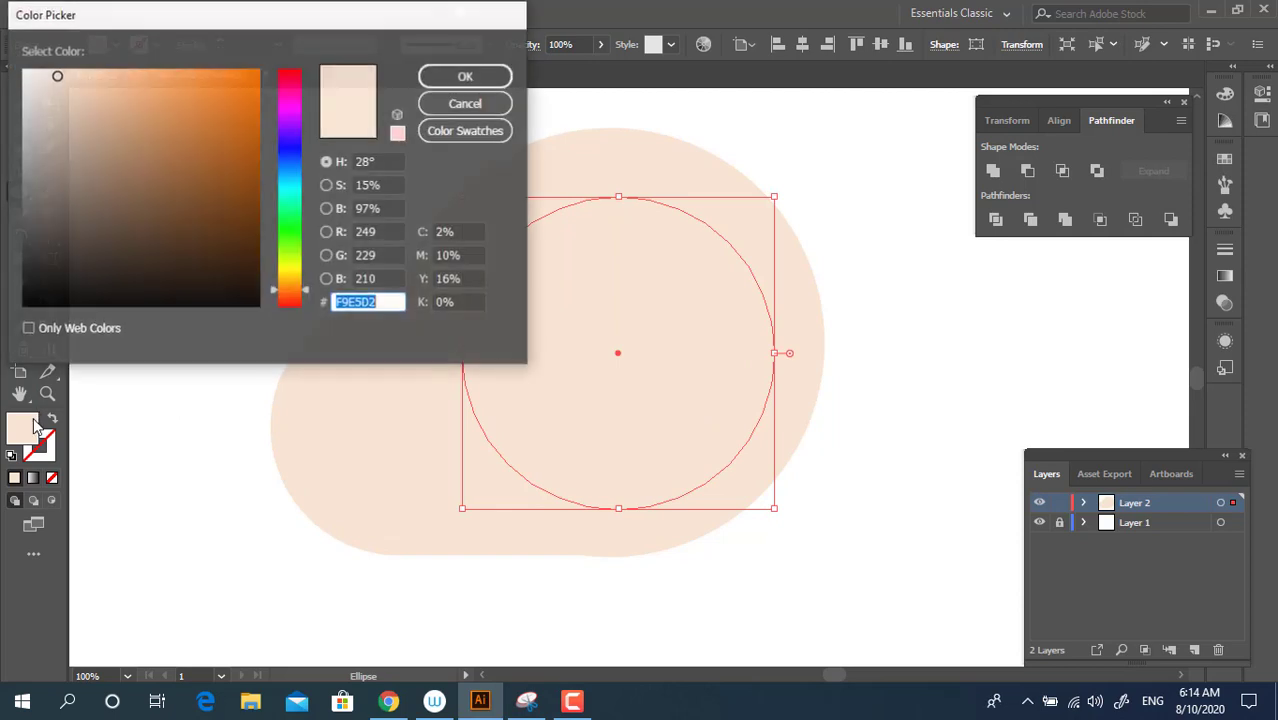
pyautogui.moveTo(296, 295); pyautogui.dragTo(299, 331)
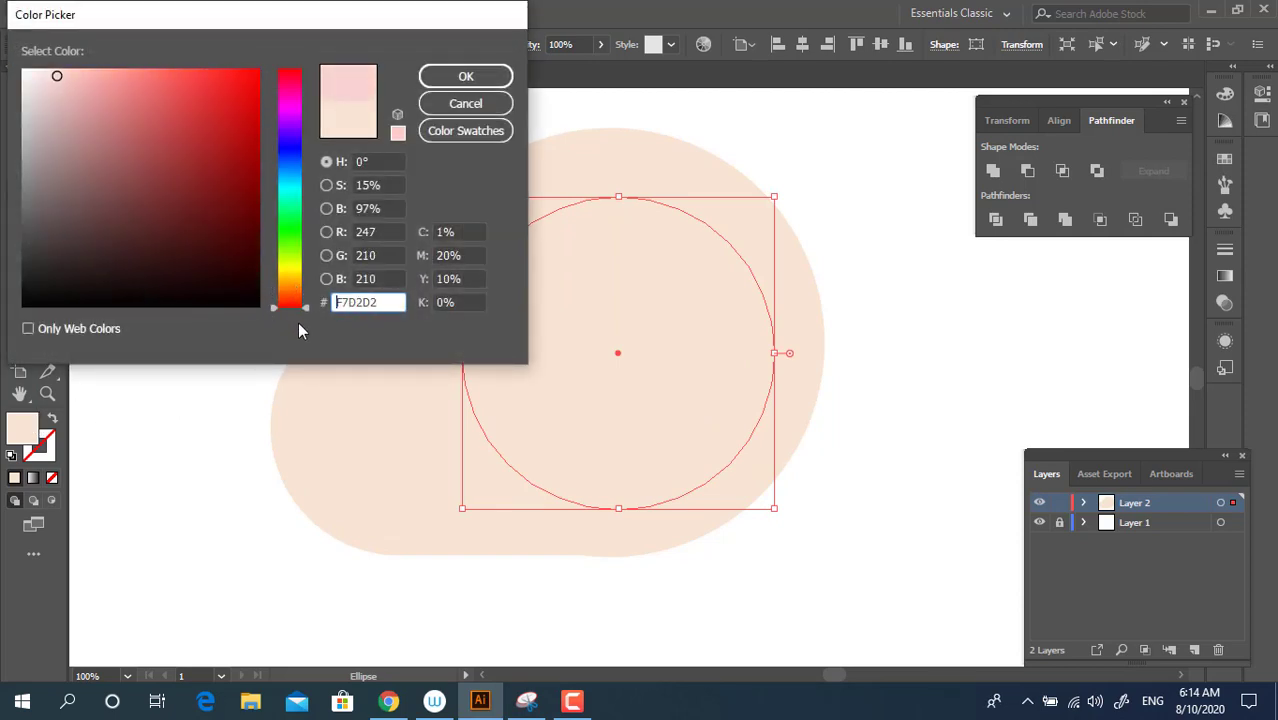
pyautogui.moveTo(183, 83); pyautogui.dragTo(214, 78)
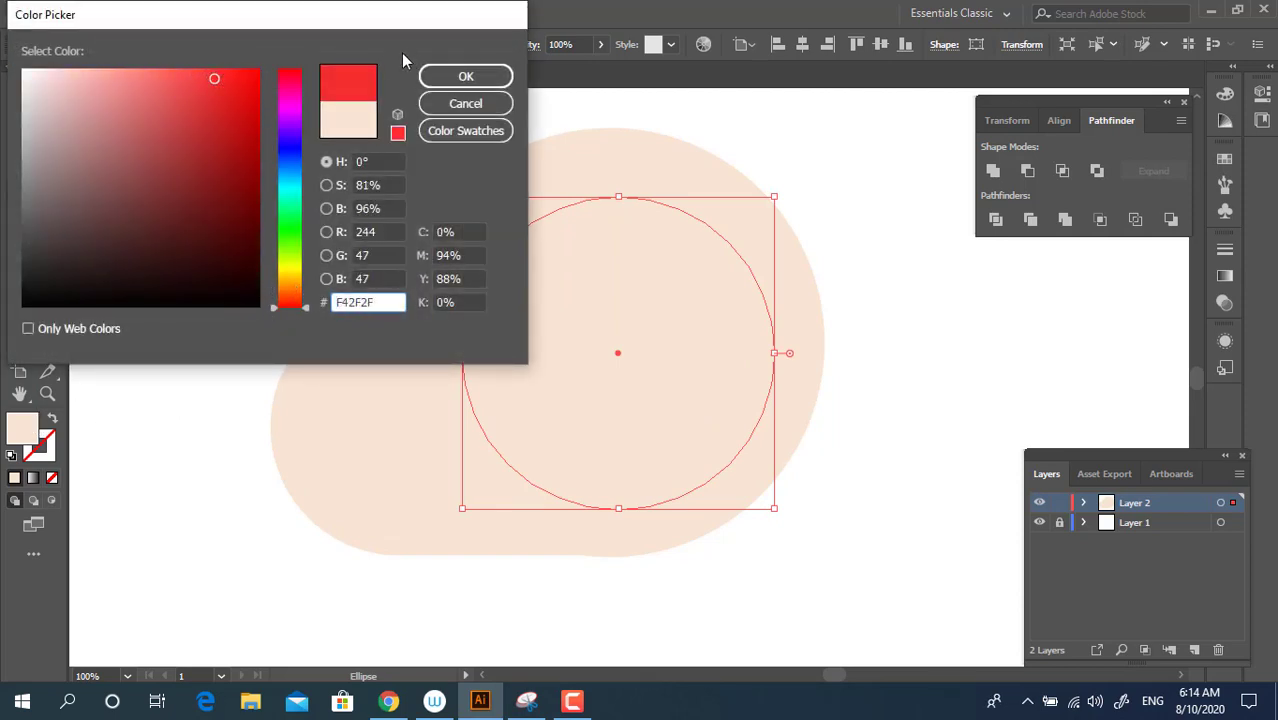
pyautogui.click(291, 76)
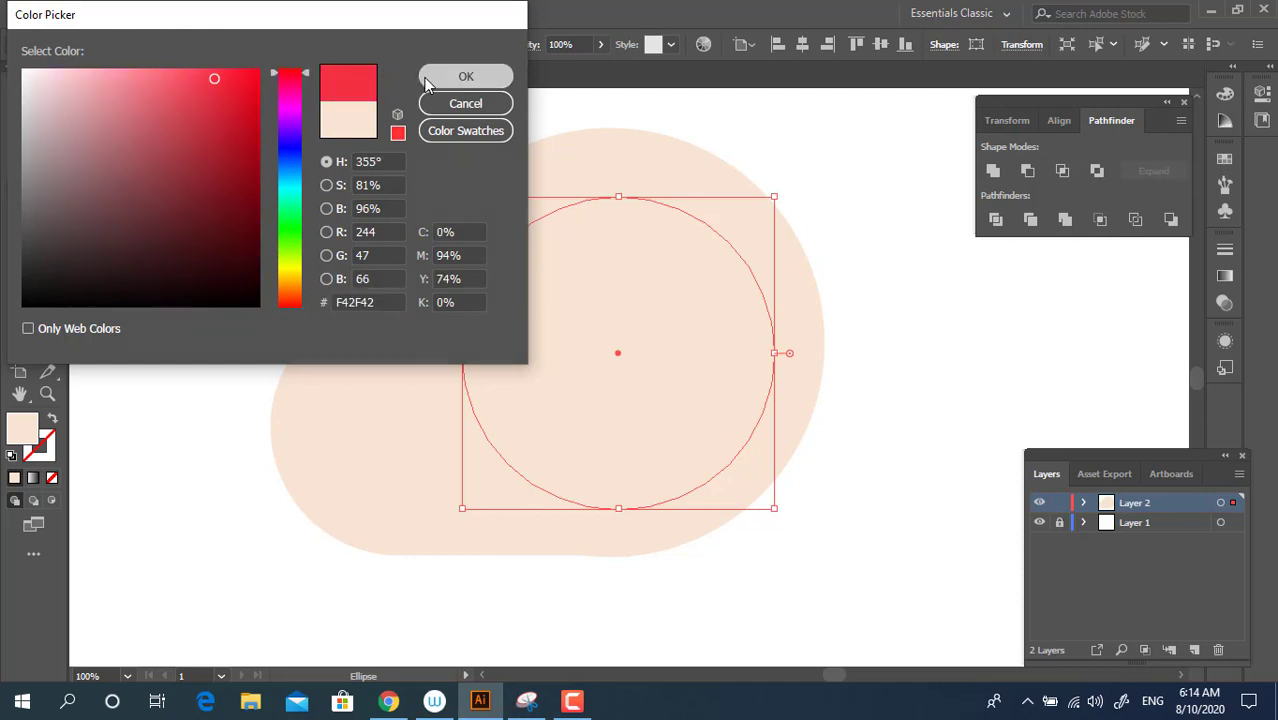
pyautogui.click(465, 76)
# Enlarge and reposition the red circle to leave an even peach border around the large lobe
pyautogui.click(21, 103)
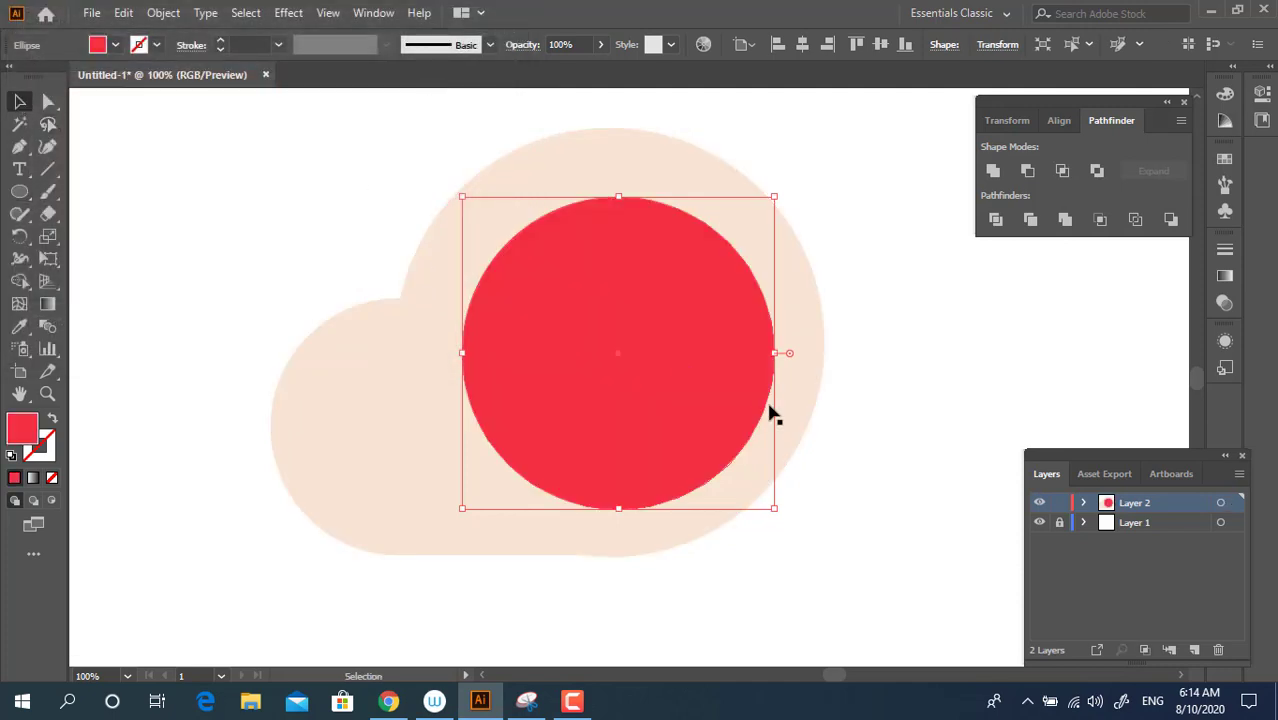
pyautogui.moveTo(770, 413); pyautogui.dragTo(638, 420)
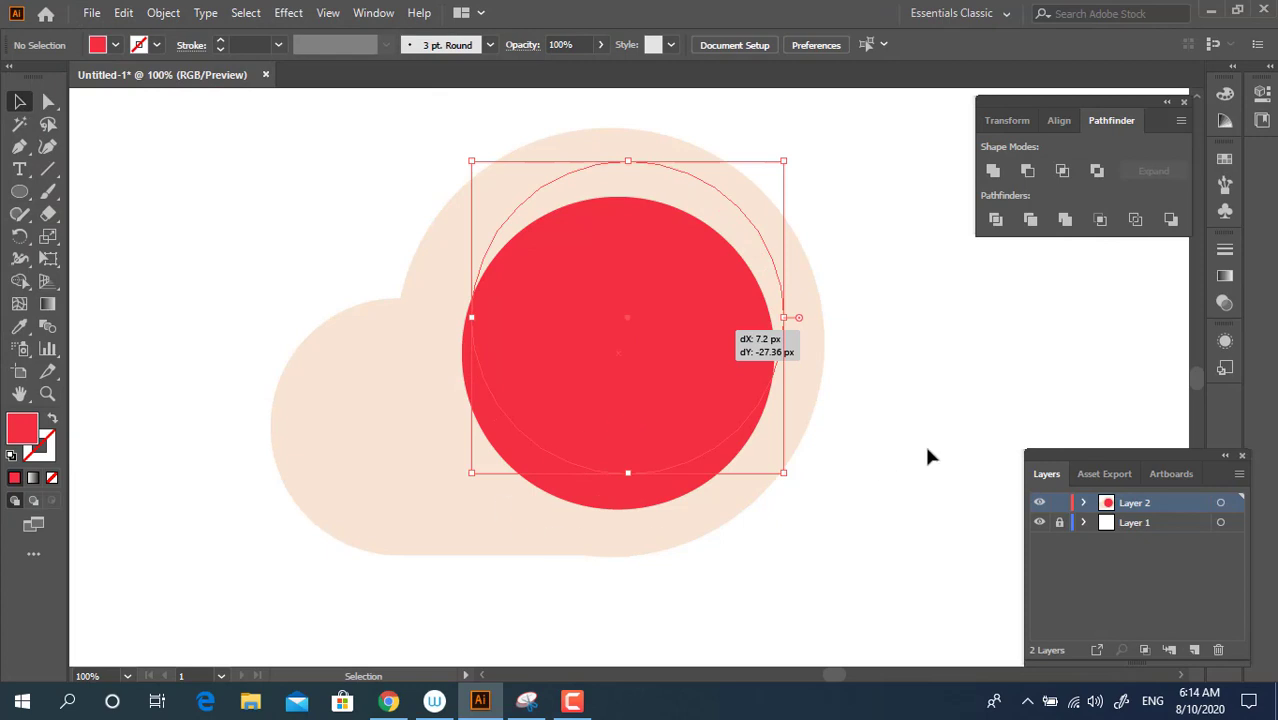
pyautogui.click(604, 396)
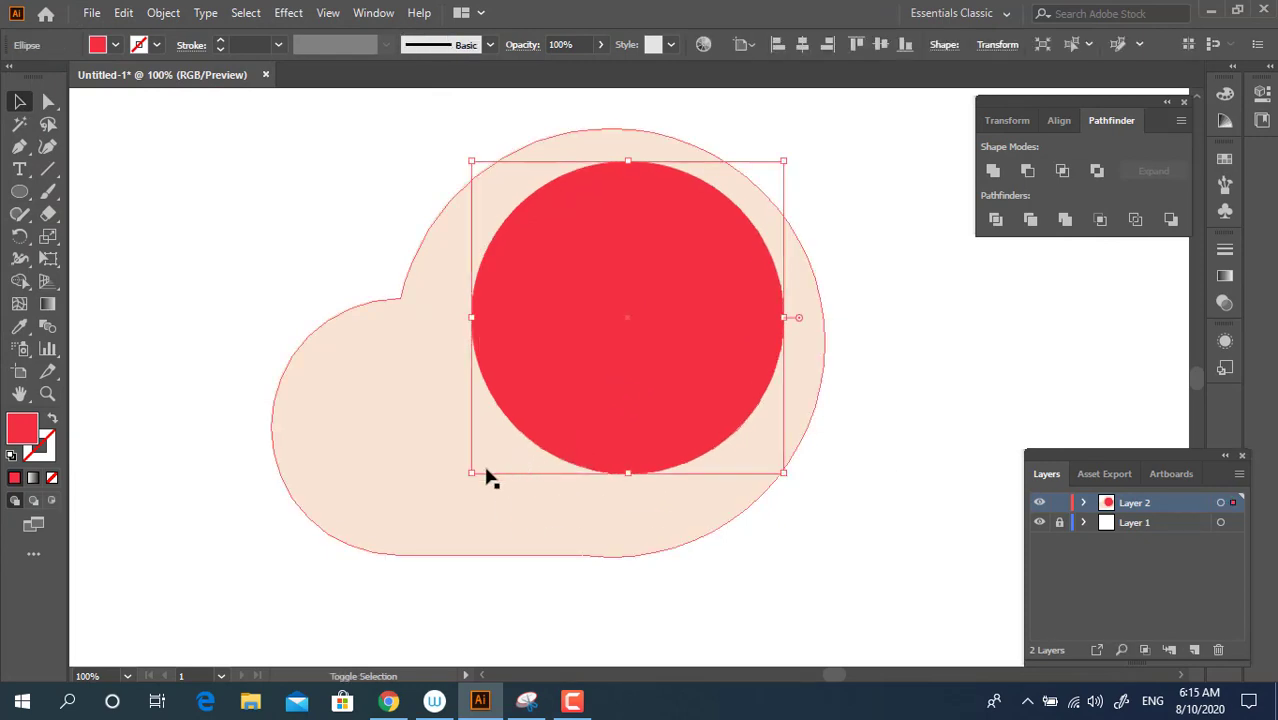
pyautogui.moveTo(471, 477); pyautogui.dragTo(421, 523)
pyautogui.click(973, 508)
pyautogui.moveTo(732, 397); pyautogui.dragTo(741, 392)
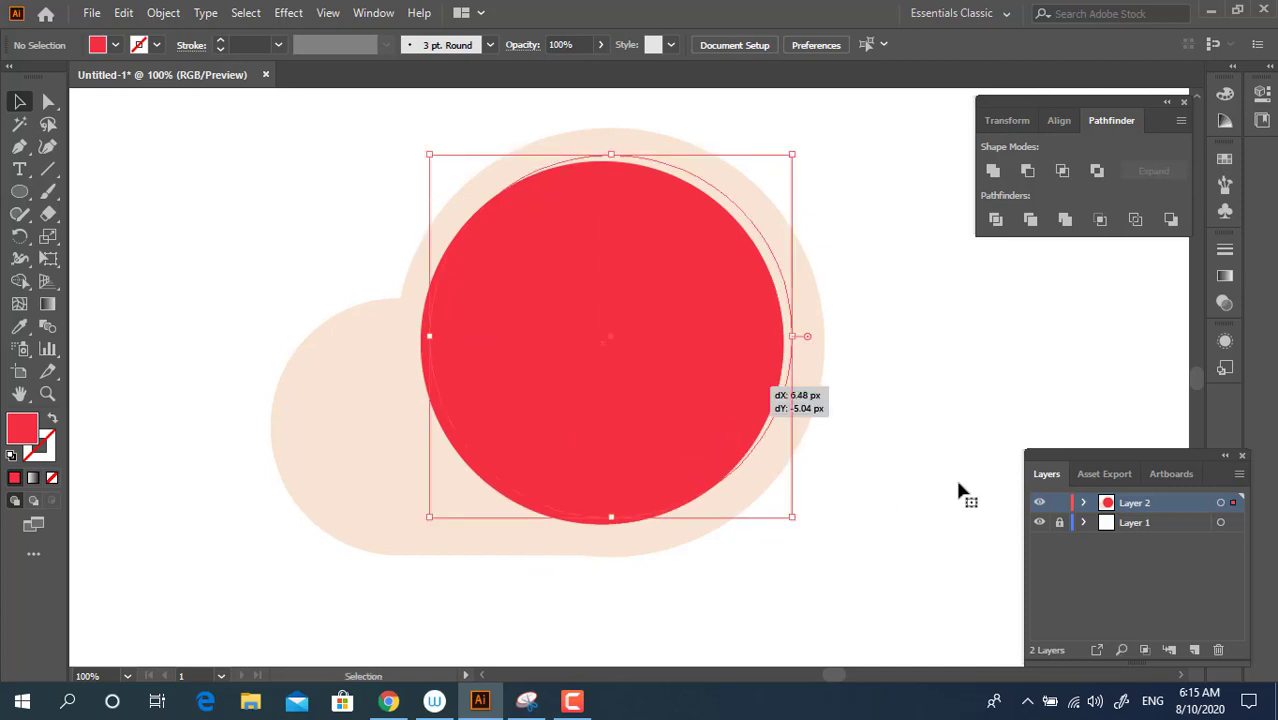
pyautogui.click(958, 490)
# Draw a red rectangle inside the cloud's smaller lobe and round its corners into a pill, radius about 82 px
pyautogui.moveTo(19, 191); pyautogui.dragTo(100, 188)
pyautogui.moveTo(301, 316); pyautogui.dragTo(630, 529)
pyautogui.click(50, 101)
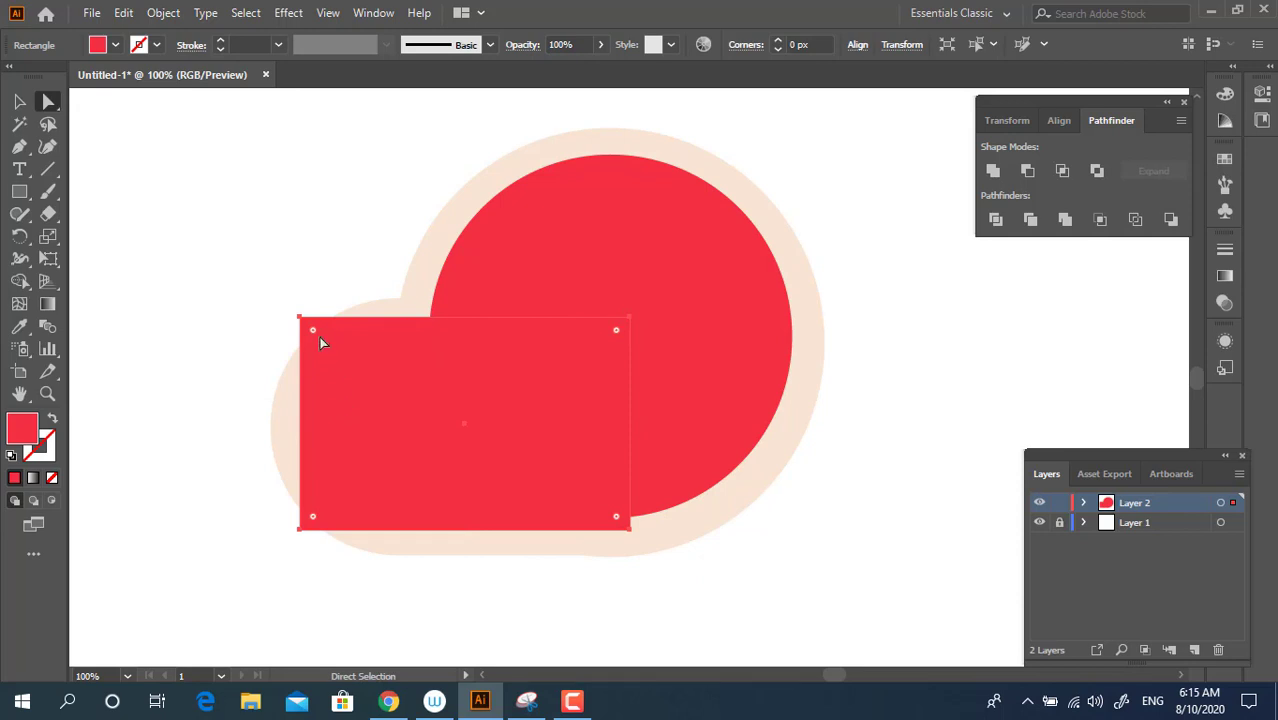
pyautogui.moveTo(319, 340); pyautogui.dragTo(612, 428)
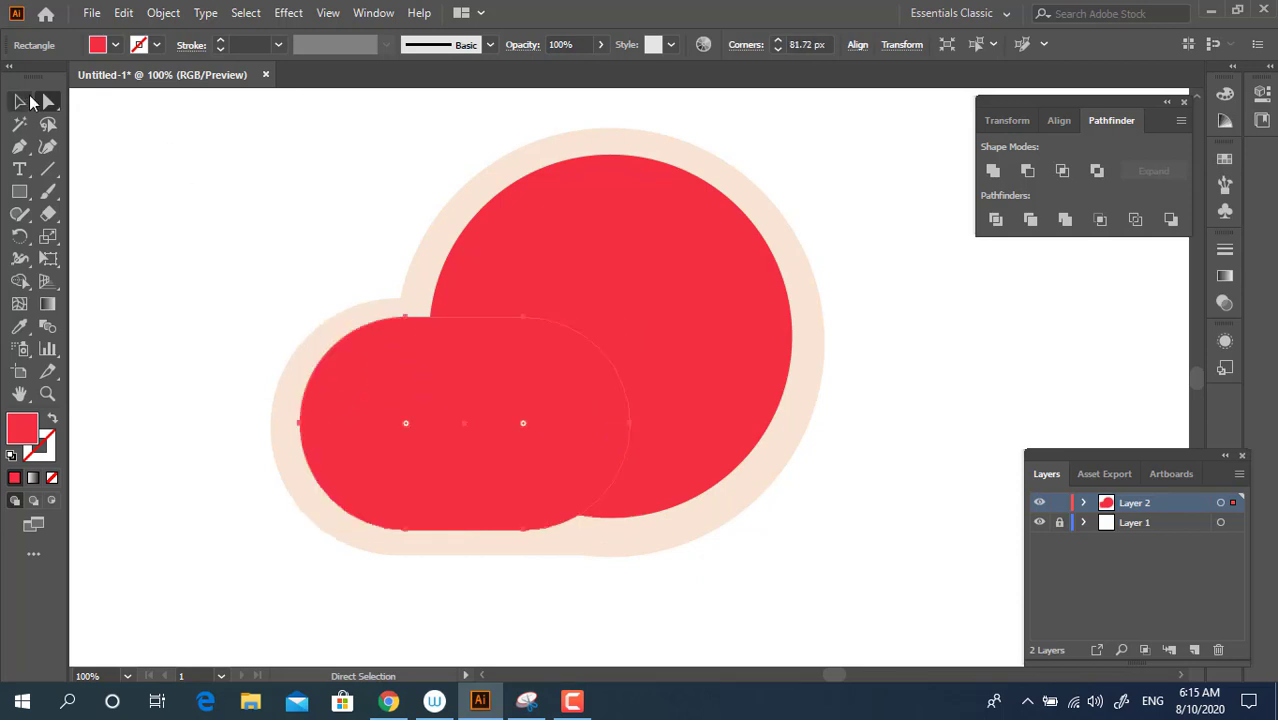
# Stretch the red circle down to the red pill's bottom edge, and widen the pill to the right to close the notch between them
pyautogui.click(31, 101)
pyautogui.click(679, 320)
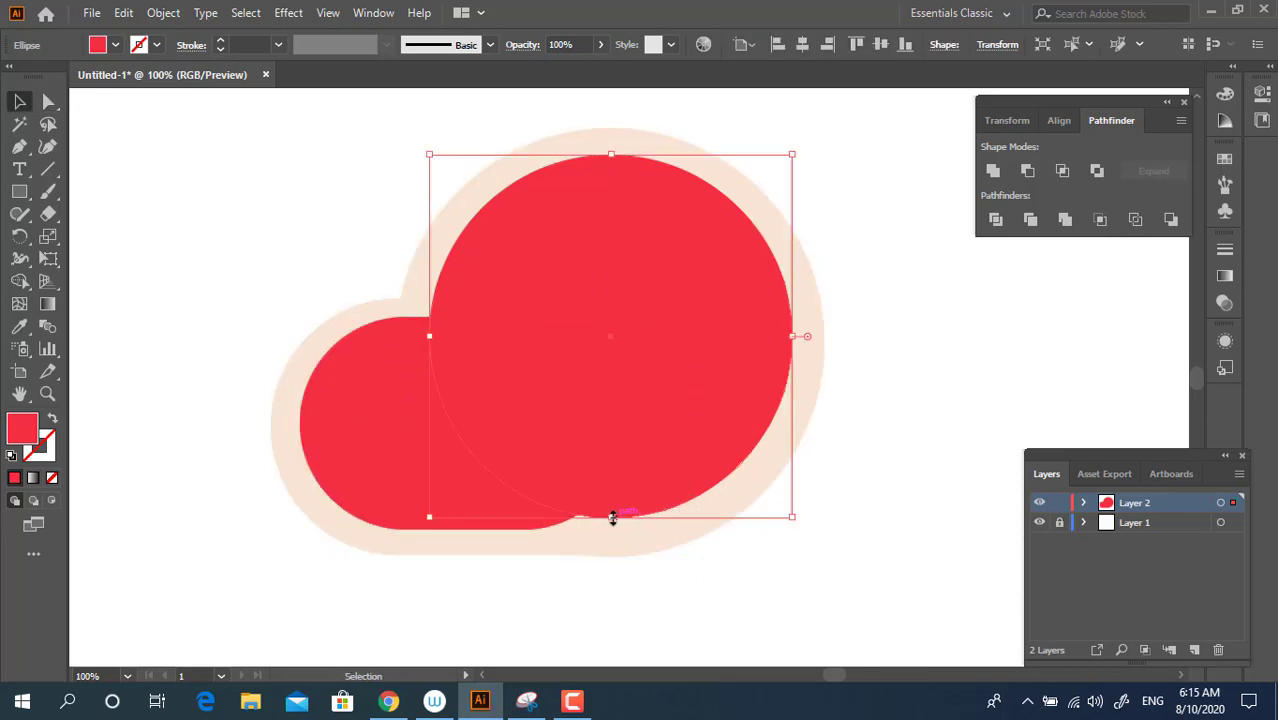
pyautogui.moveTo(612, 518); pyautogui.dragTo(612, 529)
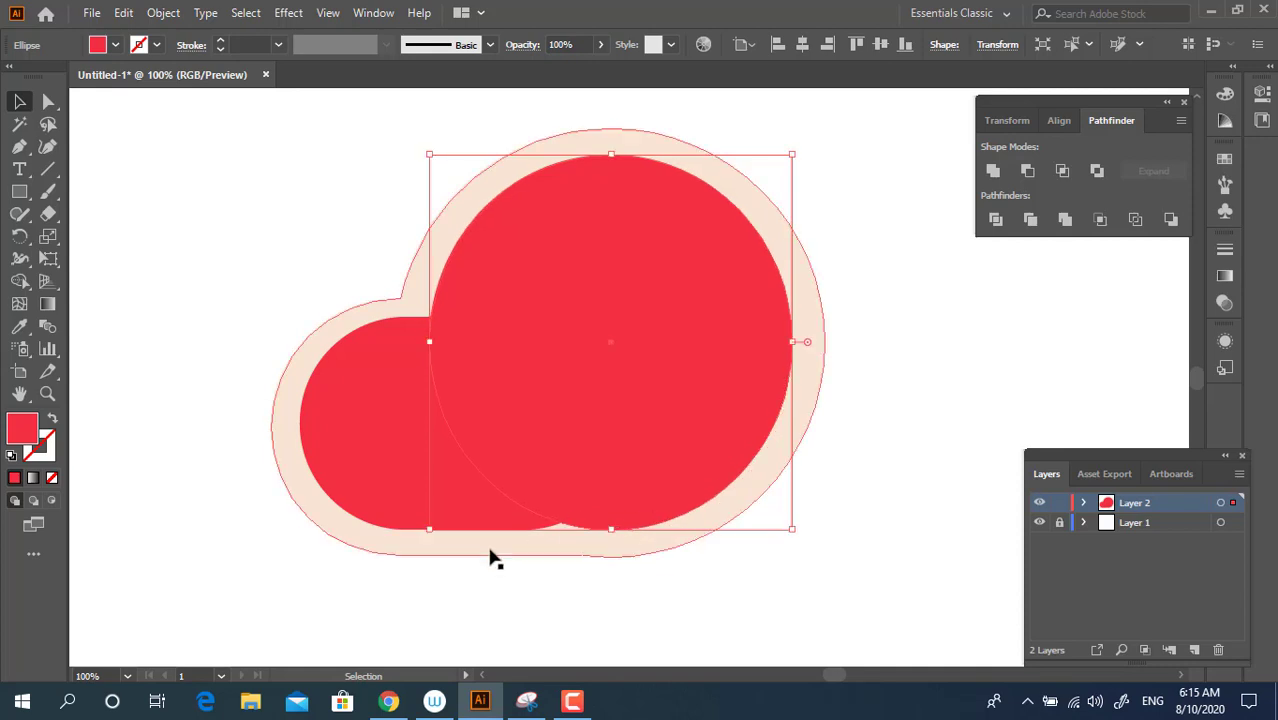
pyautogui.click(477, 475)
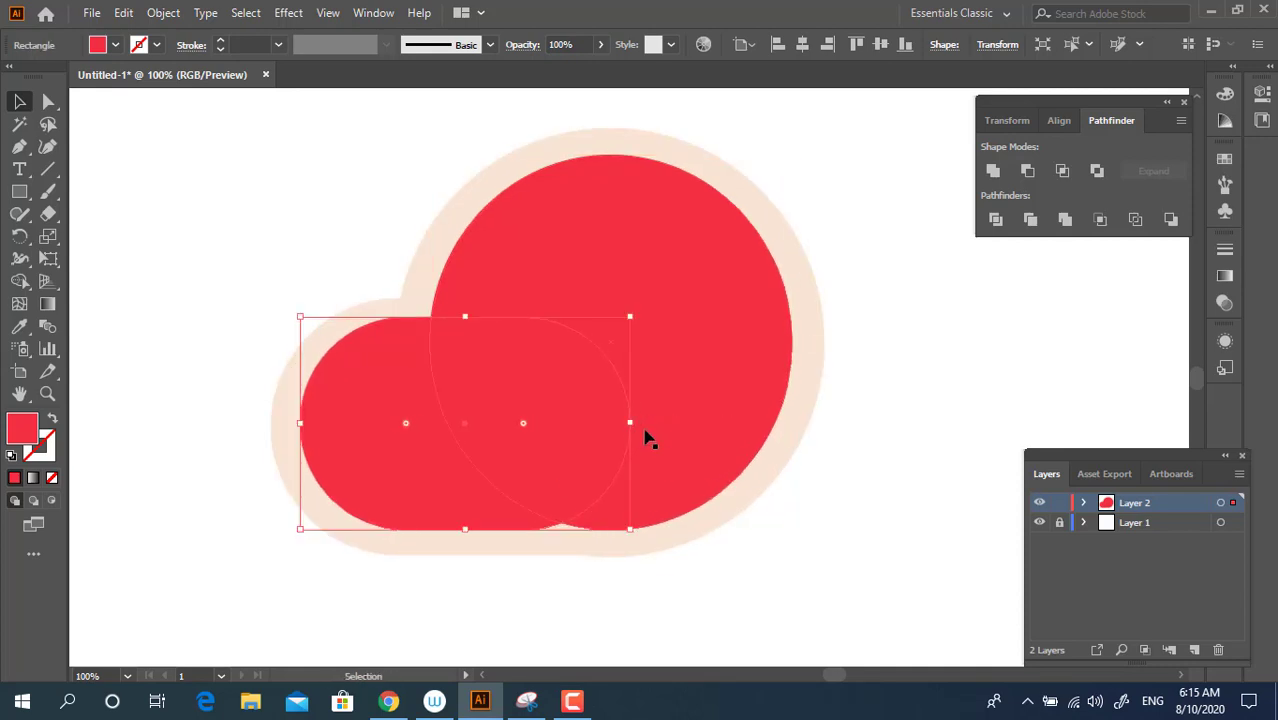
pyautogui.moveTo(636, 422); pyautogui.dragTo(711, 422)
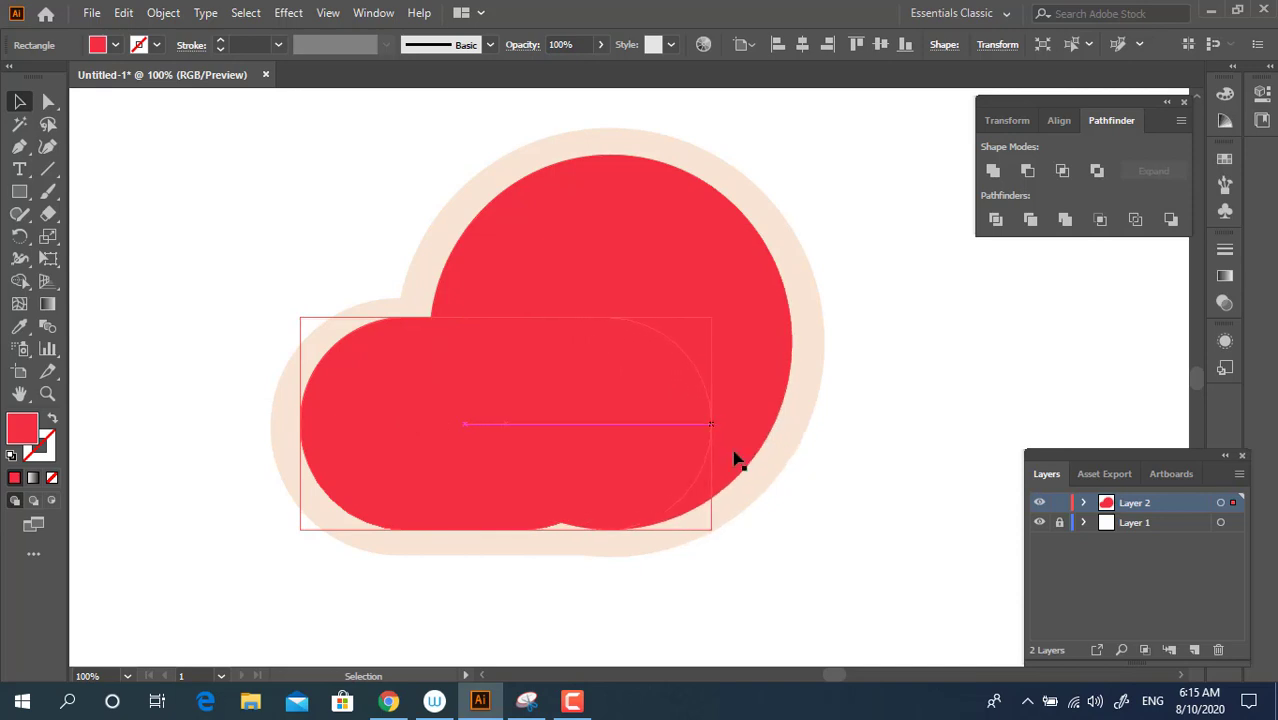
pyautogui.click(857, 508)
# Unite the red circle and red pill into a single inner cloud shape
pyautogui.press('space')
pyautogui.moveTo(796, 454); pyautogui.dragTo(770, 418)
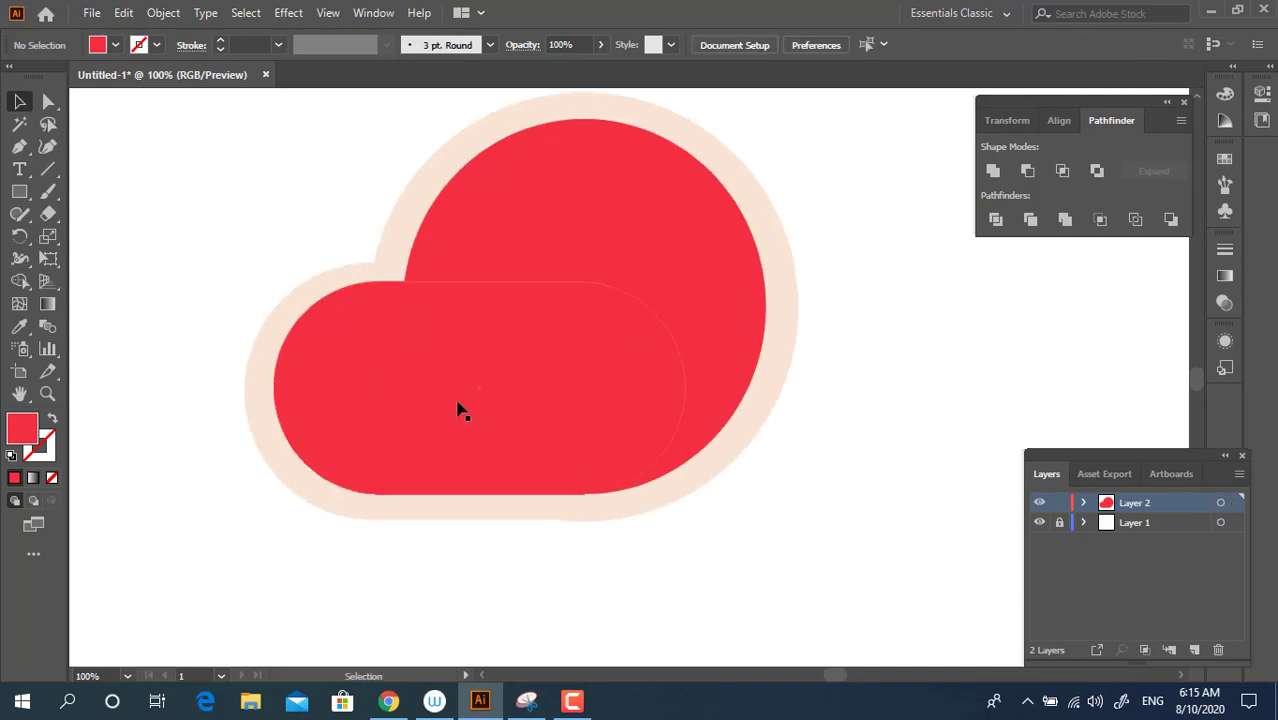
pyautogui.keyDown('shift'); pyautogui.click(694, 267); pyautogui.keyUp('shift')
pyautogui.click(992, 171)
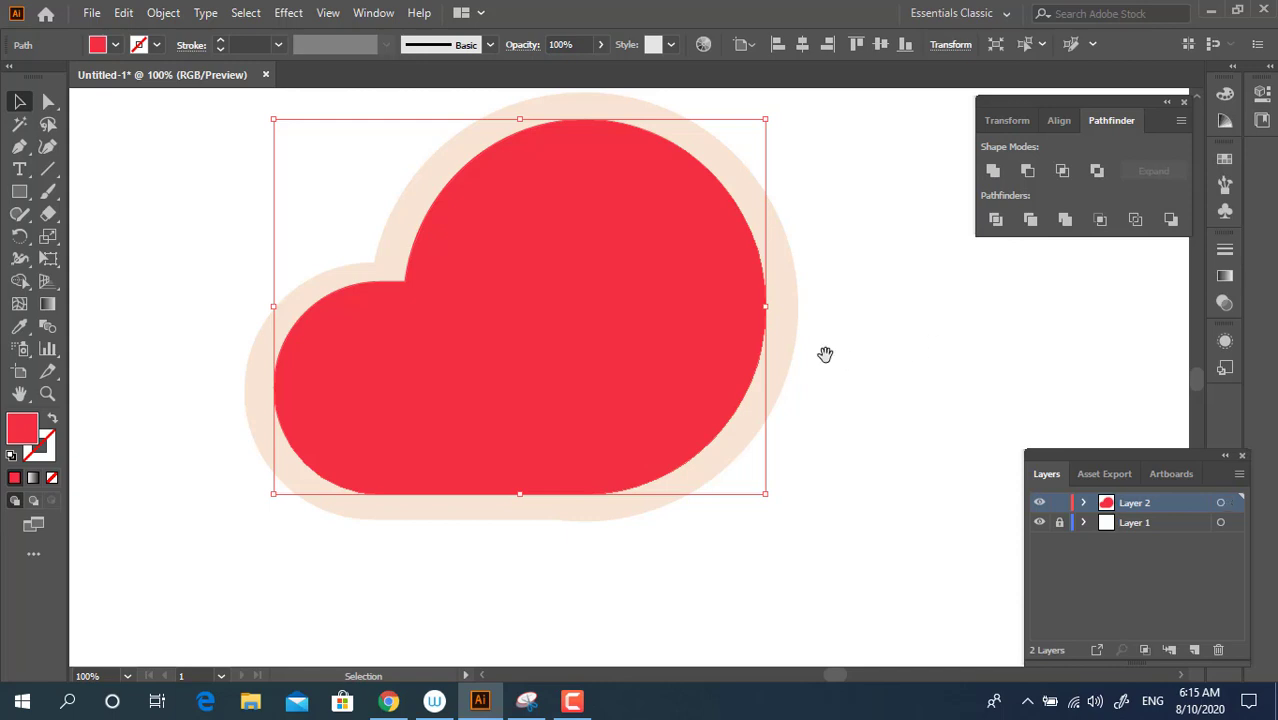
pyautogui.moveTo(825, 355); pyautogui.dragTo(822, 400)
pyautogui.click(822, 400)
# Fill the background rectangle on Layer 1 with dark brown and lock Layer 1
pyautogui.press('z')
pyautogui.keyDown('alt'); pyautogui.click(412, 348); pyautogui.keyUp('alt')
pyautogui.press('space')
pyautogui.moveTo(533, 368); pyautogui.dragTo(402, 316)
pyautogui.click(727, 339)
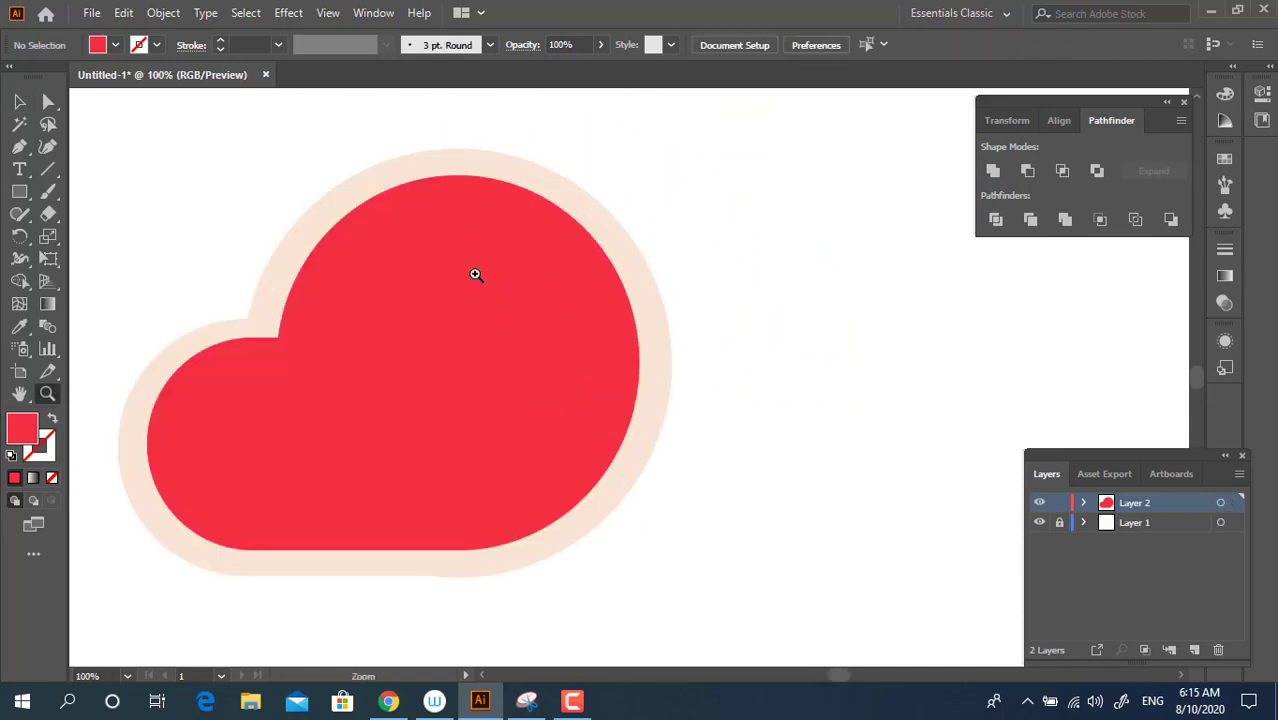
pyautogui.click(17, 104)
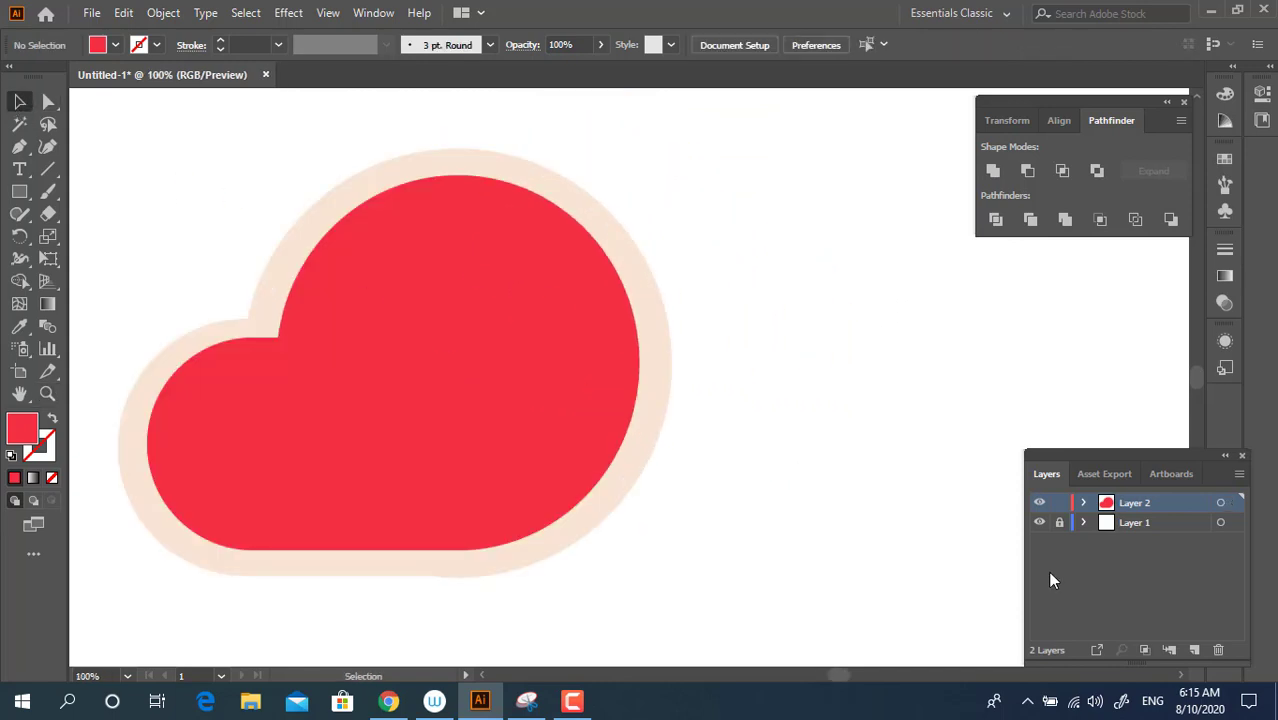
pyautogui.click(866, 432)
pyautogui.doubleClick(35, 434)
pyautogui.moveTo(119, 304); pyautogui.dragTo(73, 248)
pyautogui.click(484, 77)
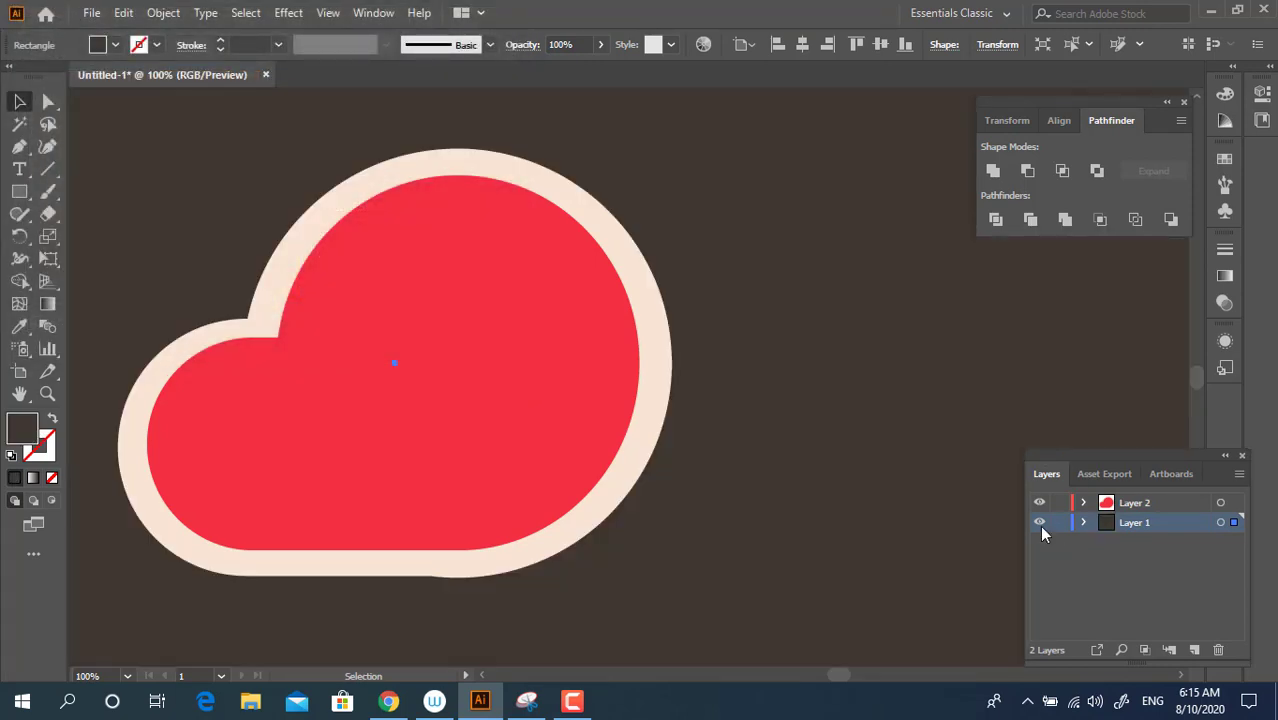
pyautogui.click(1060, 523)
# Round the red shape's concave corner between its two lobes with a radius of about 23 px
pyautogui.moveTo(543, 485); pyautogui.dragTo(496, 343)
pyautogui.press('z')
pyautogui.keyDown('alt'); pyautogui.click(543, 394); pyautogui.keyUp('alt')
pyautogui.click(48, 101)
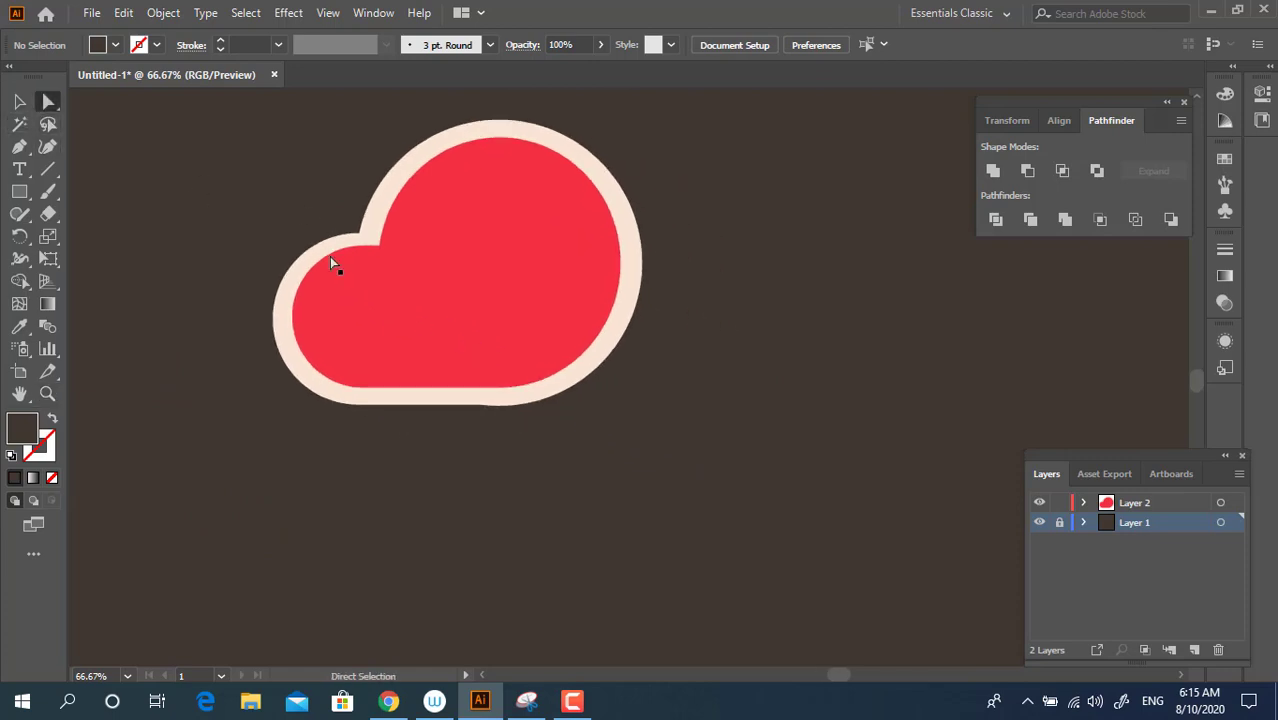
pyautogui.click(382, 250)
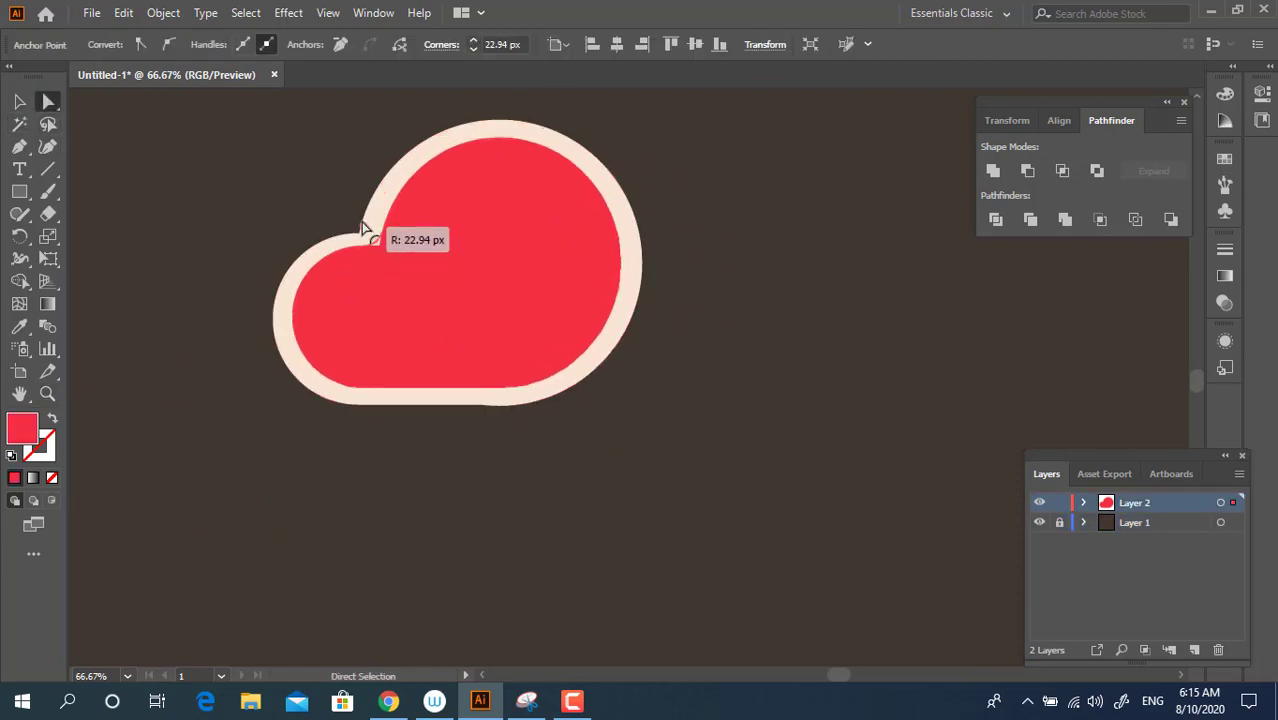
pyautogui.click(845, 451)
pyautogui.moveTo(821, 476); pyautogui.dragTo(832, 502)
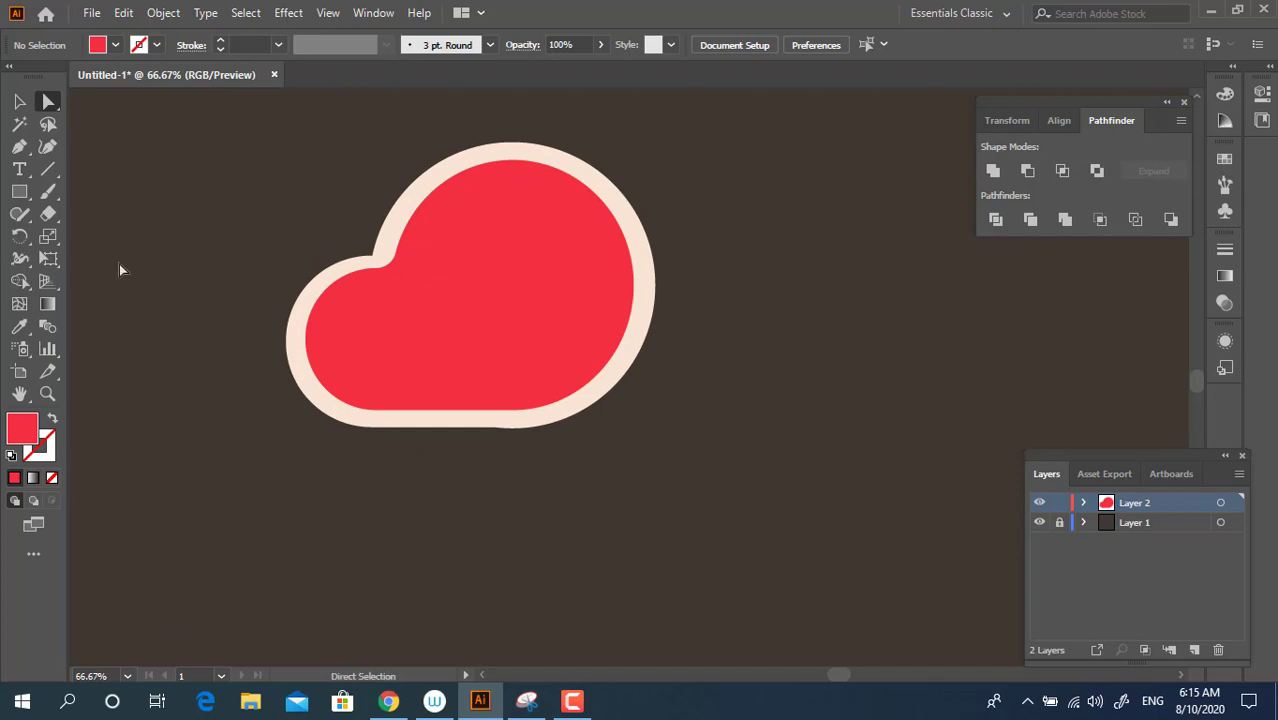
# Duplicate the peach border shape slightly lower and fill the copy with a darker salmon tone
pyautogui.click(19, 101)
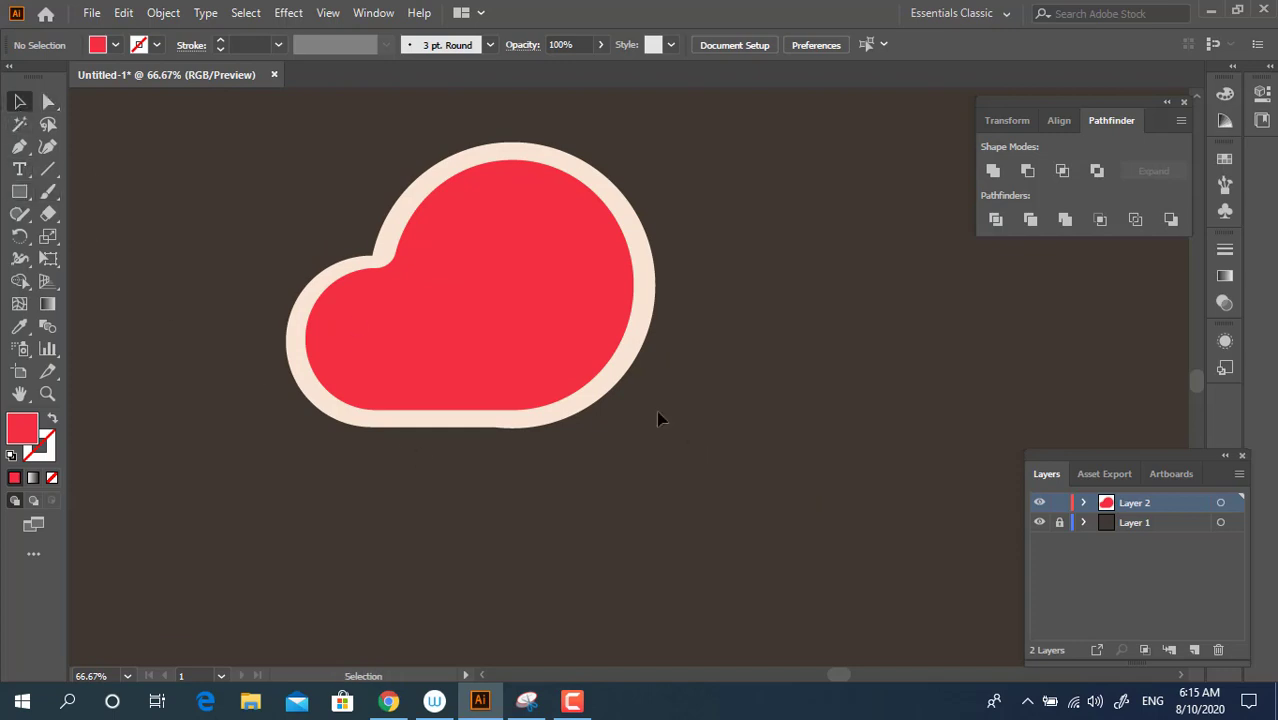
pyautogui.moveTo(622, 368); pyautogui.dragTo(627, 394)
pyautogui.doubleClick(22, 428)
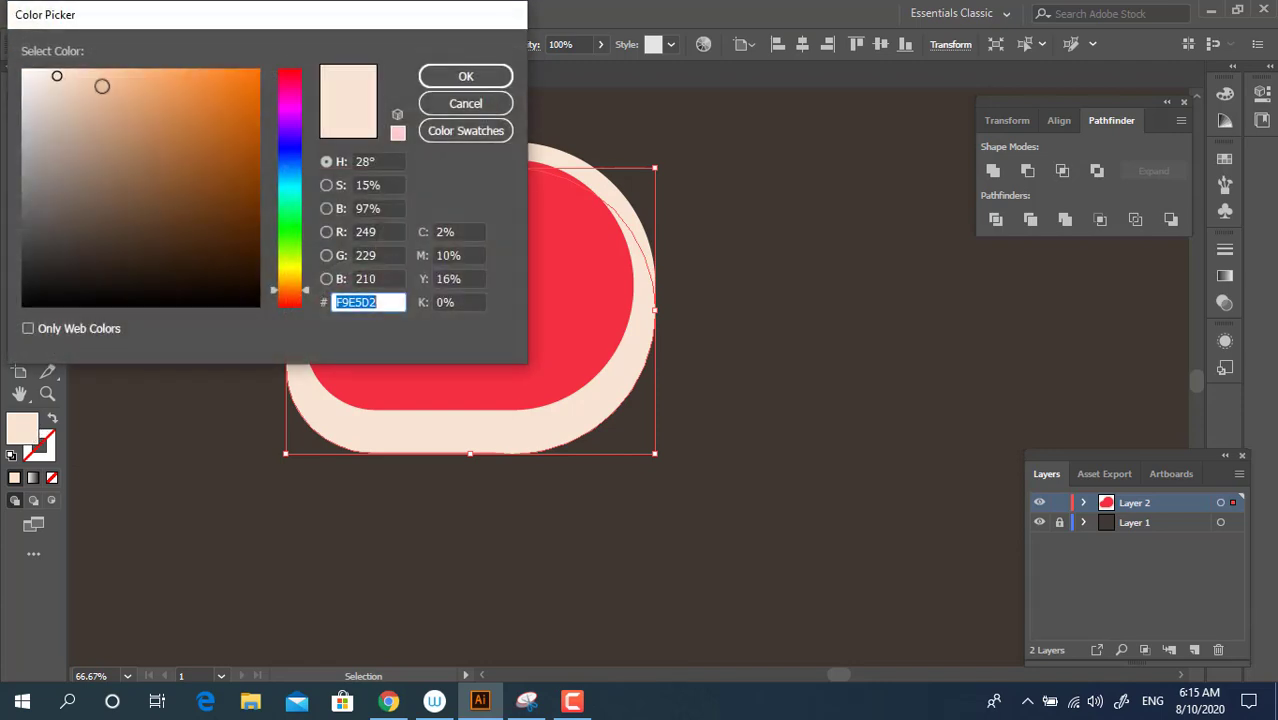
pyautogui.moveTo(100, 86); pyautogui.dragTo(107, 94)
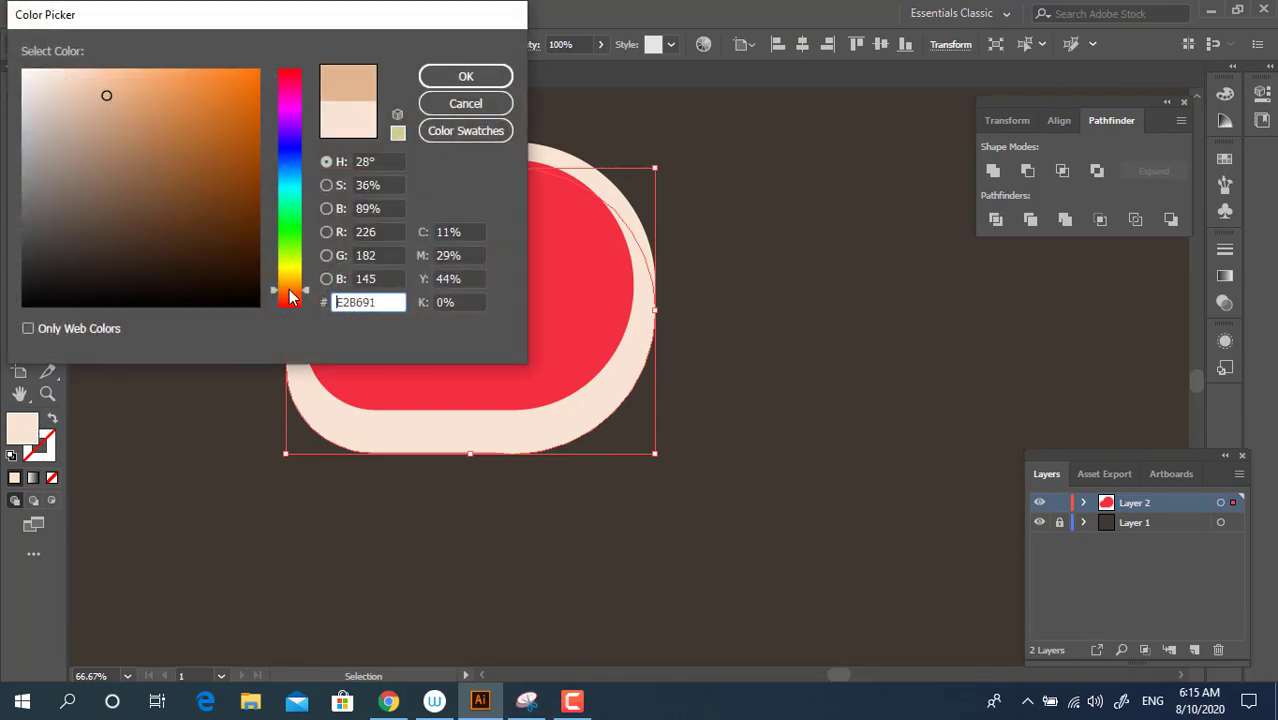
pyautogui.moveTo(290, 297); pyautogui.dragTo(290, 303)
pyautogui.click(465, 76)
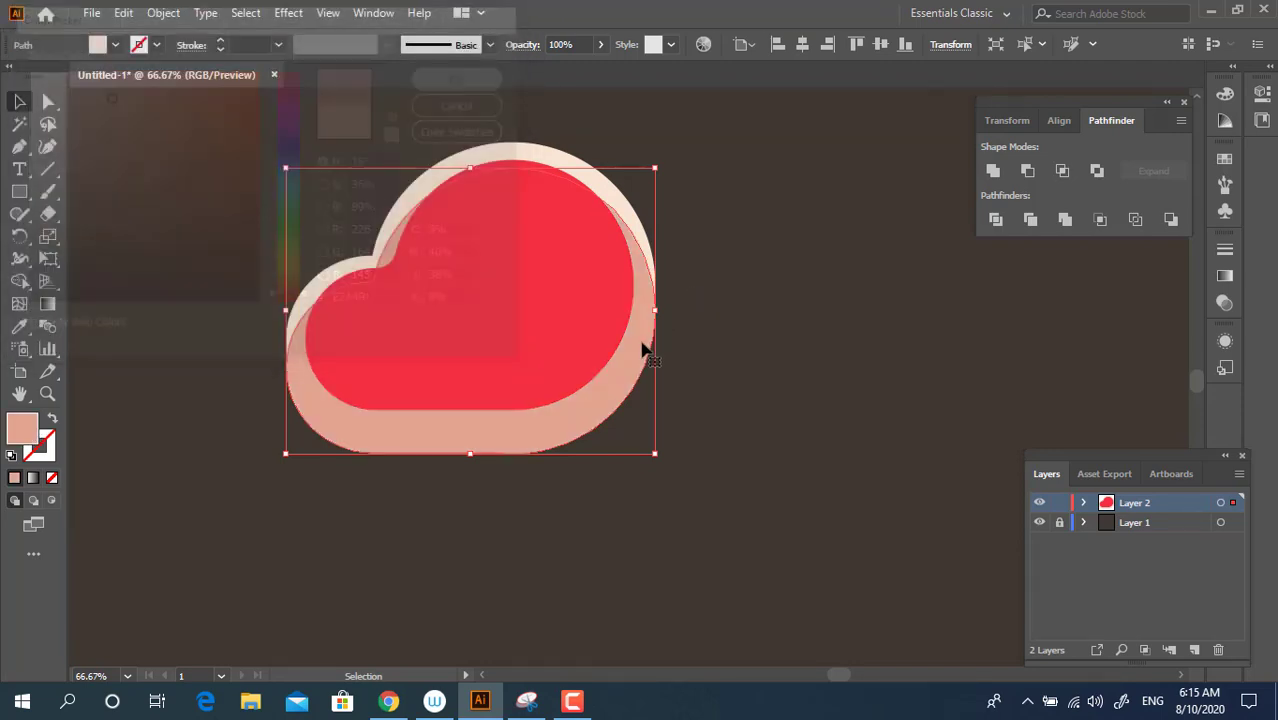
# Send the salmon copy behind the peach border and red shape to form the steak's side
pyautogui.rightClick(638, 352)
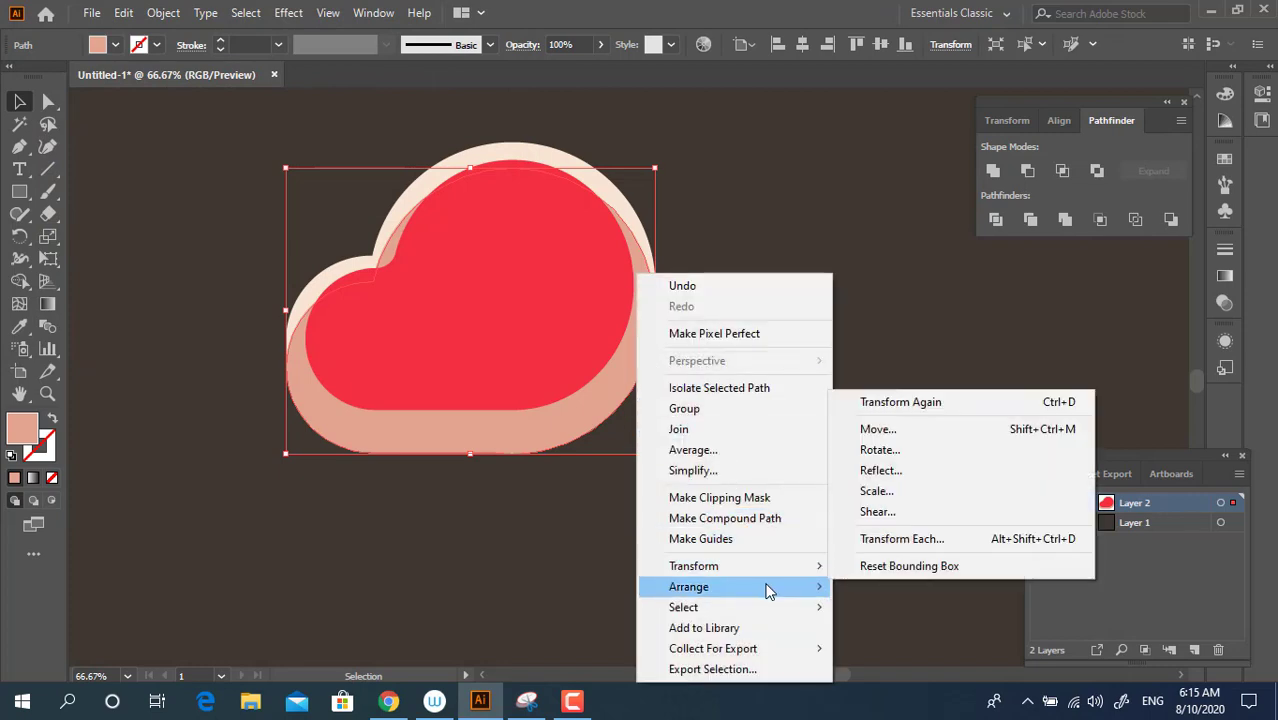
pyautogui.moveTo(768, 591)
pyautogui.click(984, 648)
pyautogui.click(735, 436)
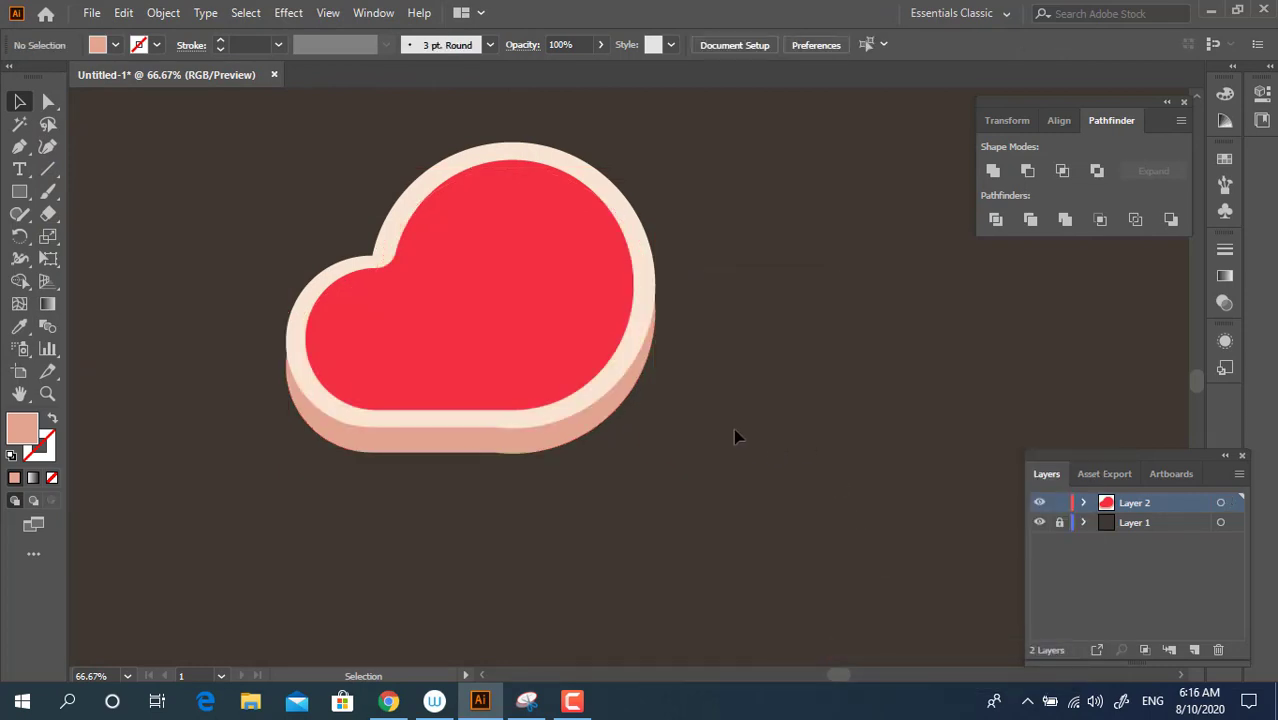
# Draw a salmon rectangle about 22 px wide at the steak's left edge to bridge the border and side, and send it to the back
pyautogui.press('z')
pyautogui.click(569, 309)
pyautogui.moveTo(812, 442); pyautogui.dragTo(829, 323)
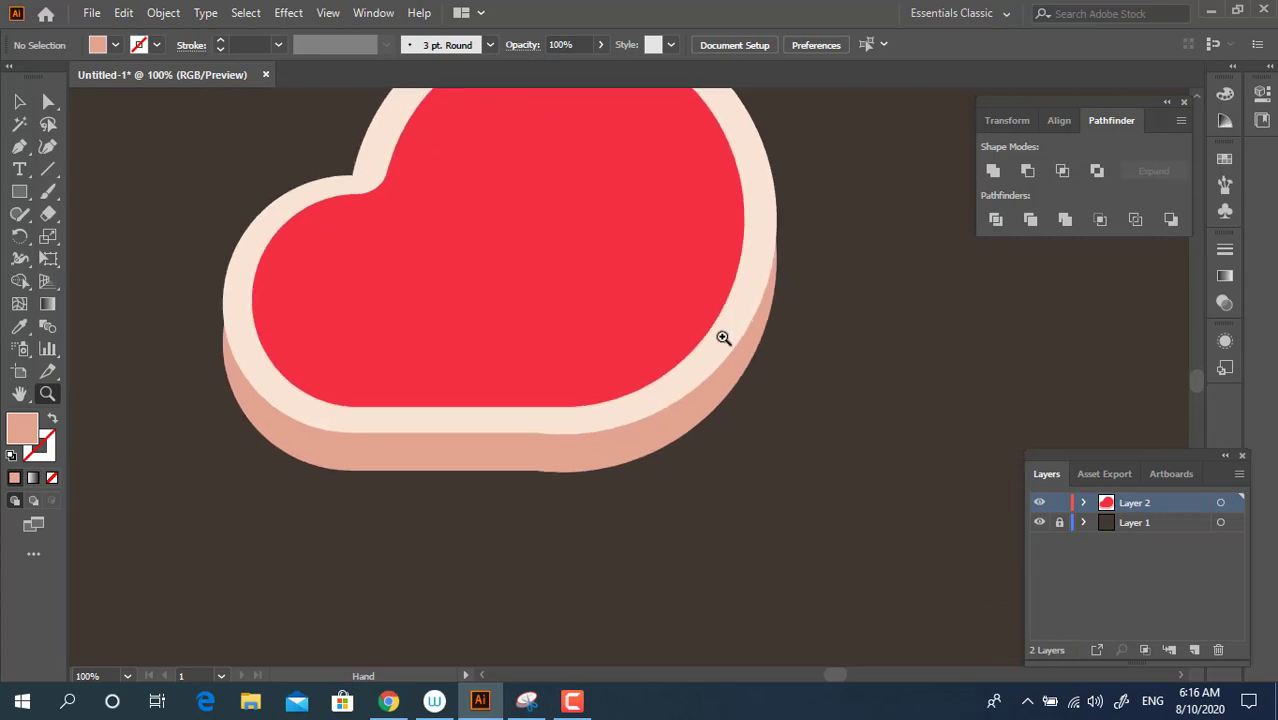
pyautogui.press('p')
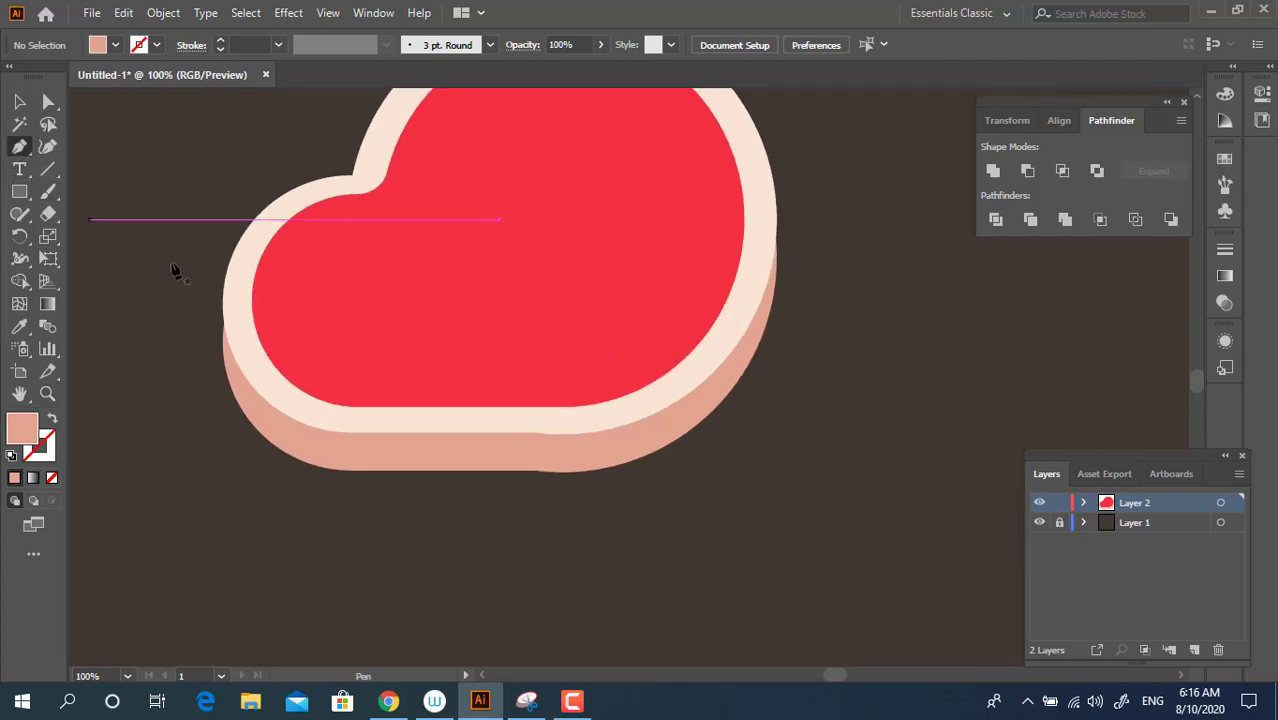
pyautogui.click(222, 303)
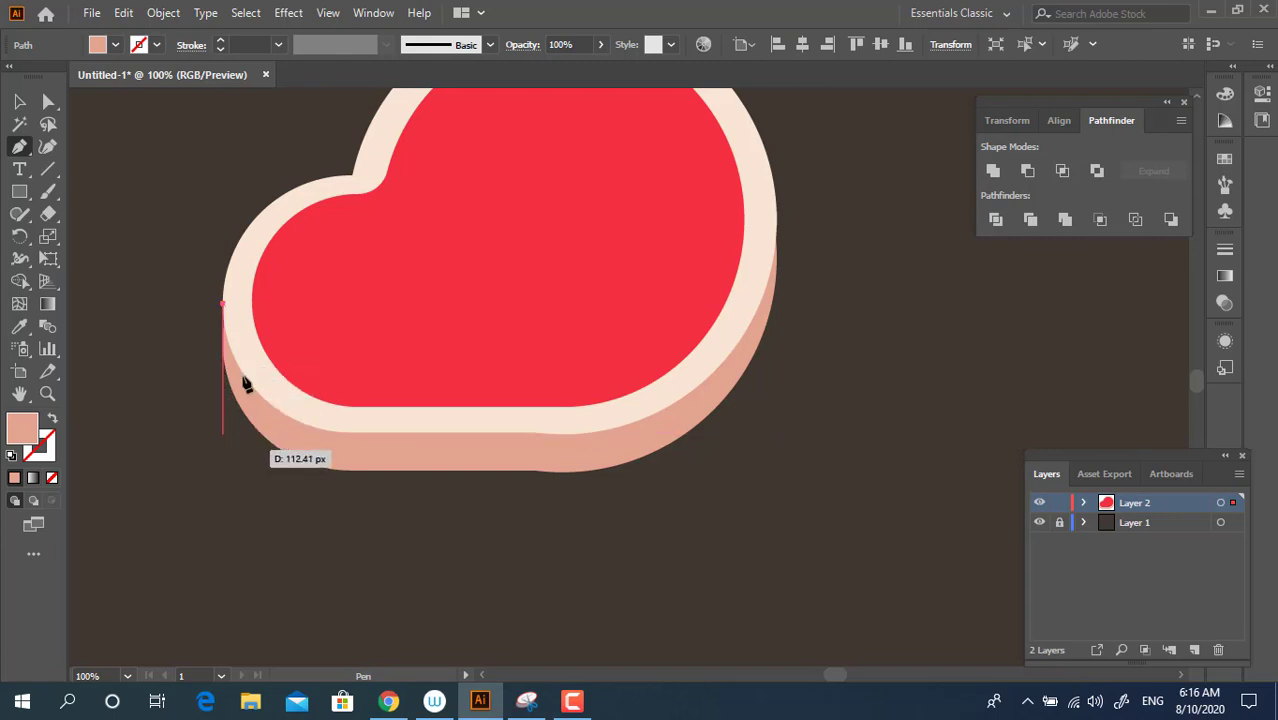
pyautogui.click(223, 342)
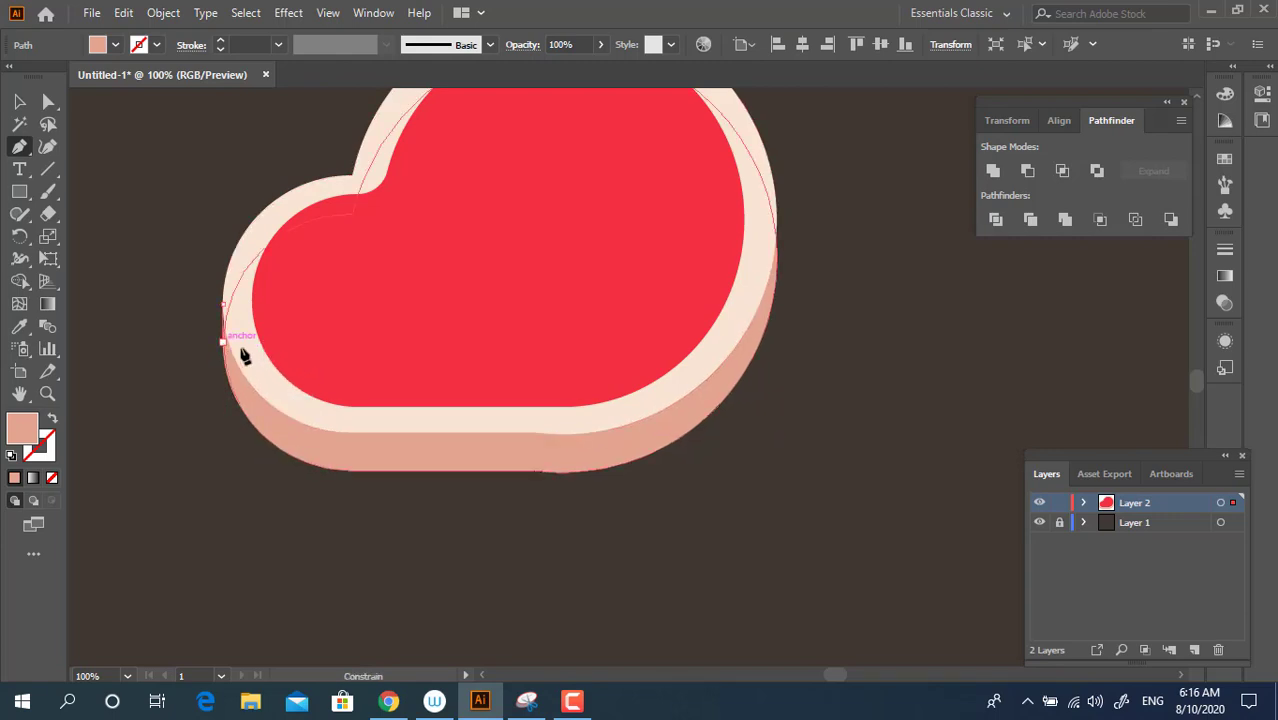
pyautogui.click(252, 342)
pyautogui.click(252, 303)
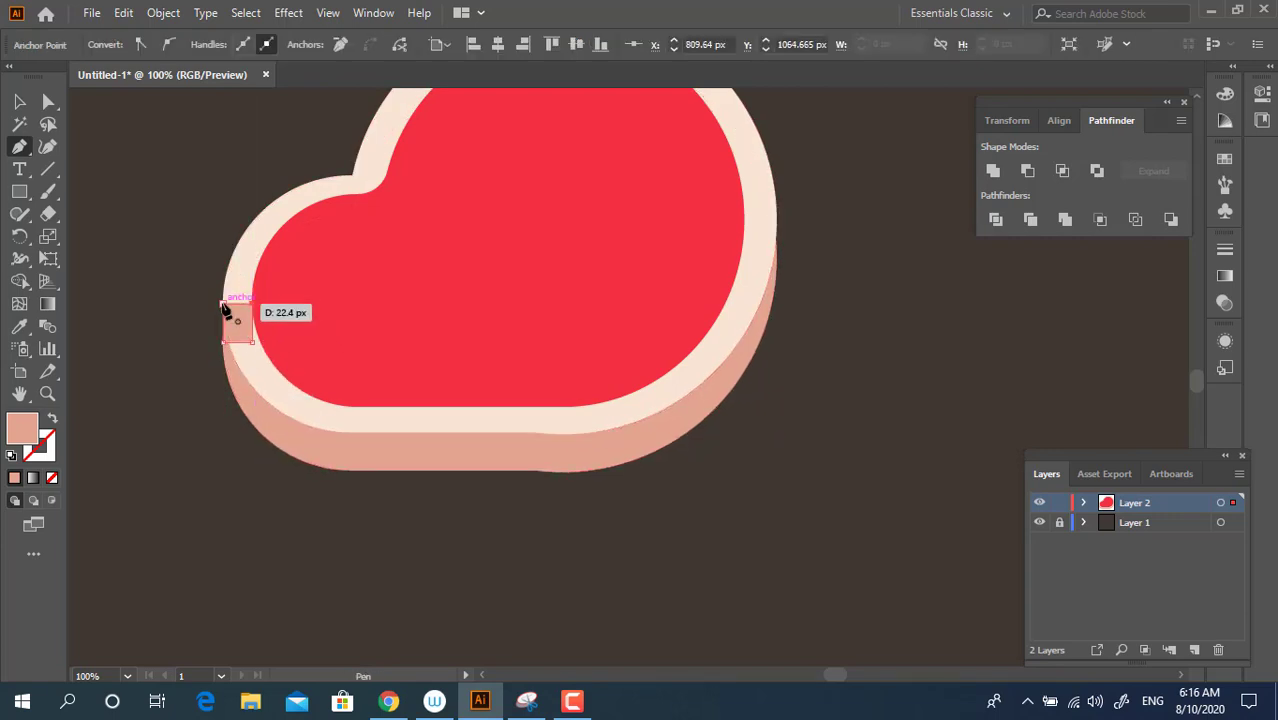
pyautogui.click(223, 303)
pyautogui.click(19, 101)
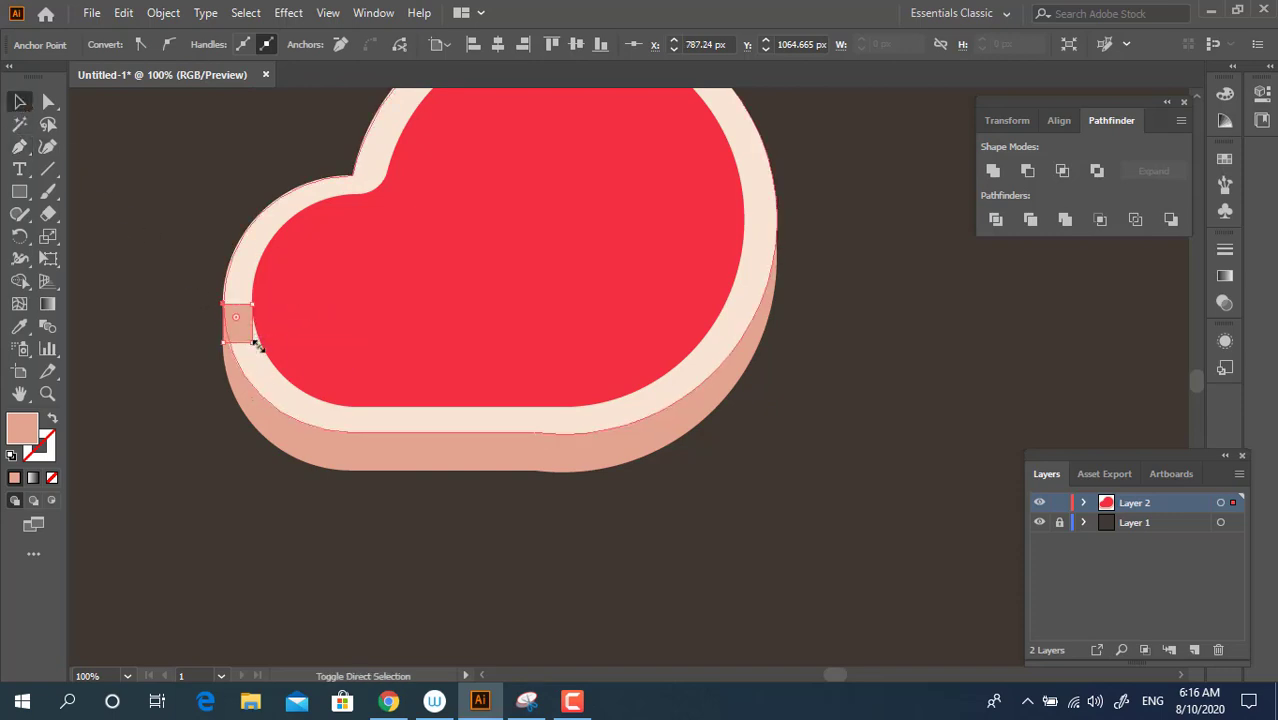
pyautogui.hotkey('ctrl', 'shift', '[')
pyautogui.click(387, 585)
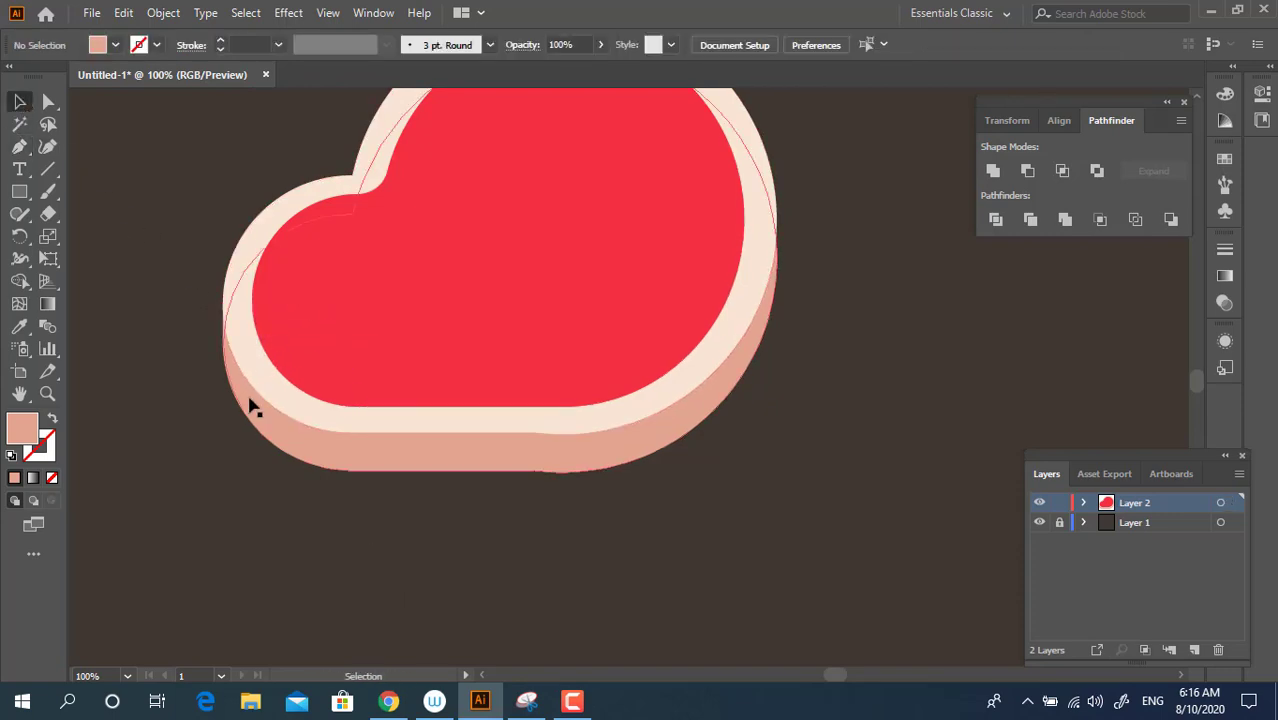
# Unite the small left-edge rectangle with the salmon side shape
pyautogui.moveTo(205, 373); pyautogui.dragTo(225, 334)
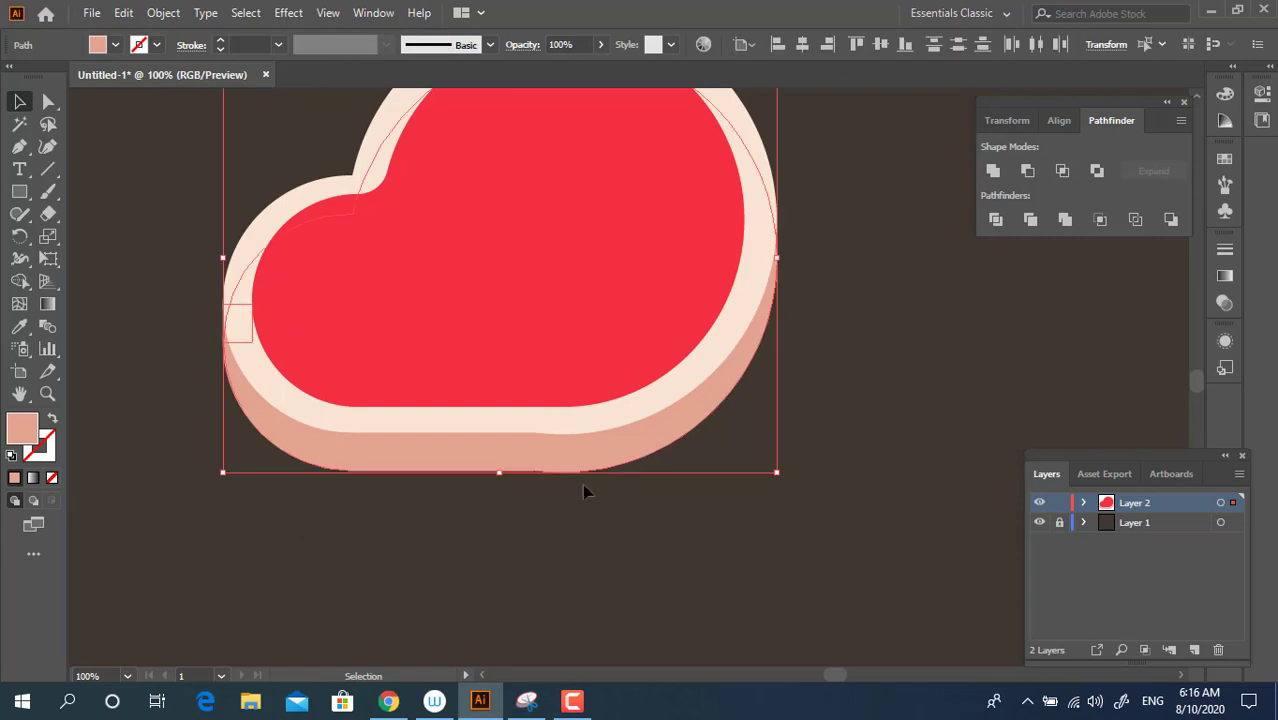
pyautogui.click(1027, 171)
pyautogui.click(835, 415)
pyautogui.scroll(3, 800, 460)
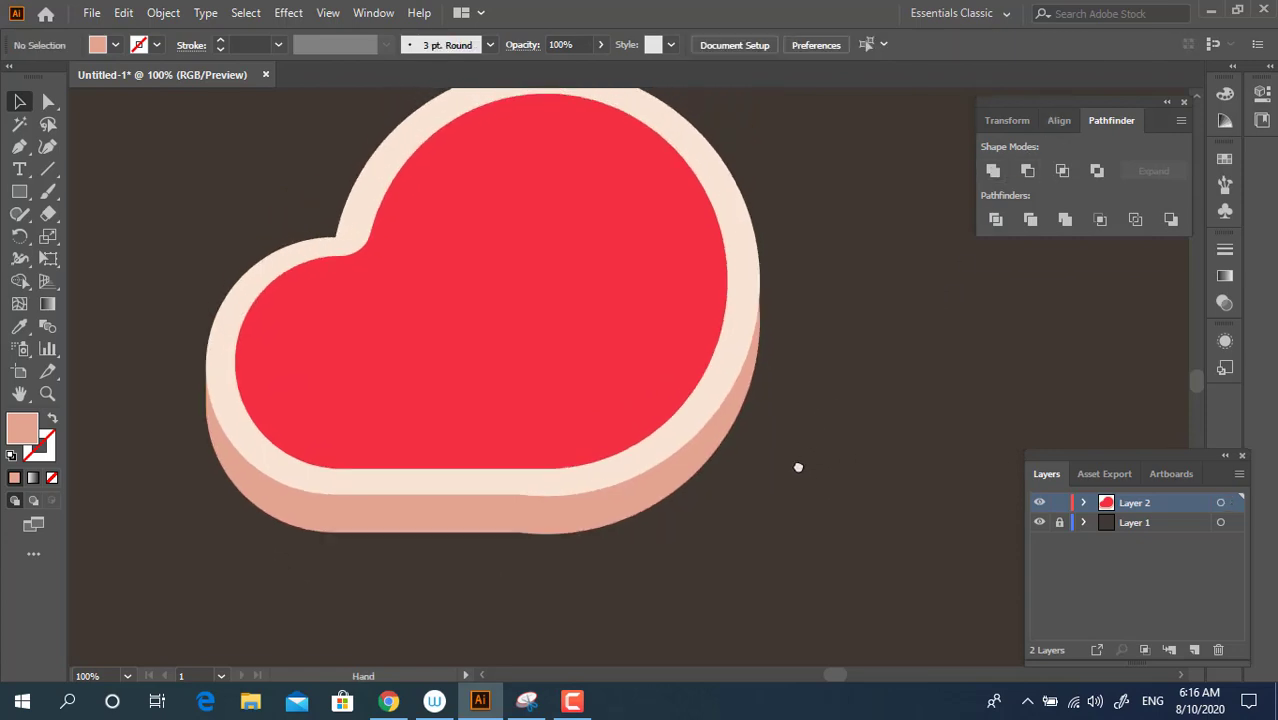
# Draw a salmon rectangle inward from the border's right edge to bridge the side's gap, and send it to the back
pyautogui.click(20, 195)
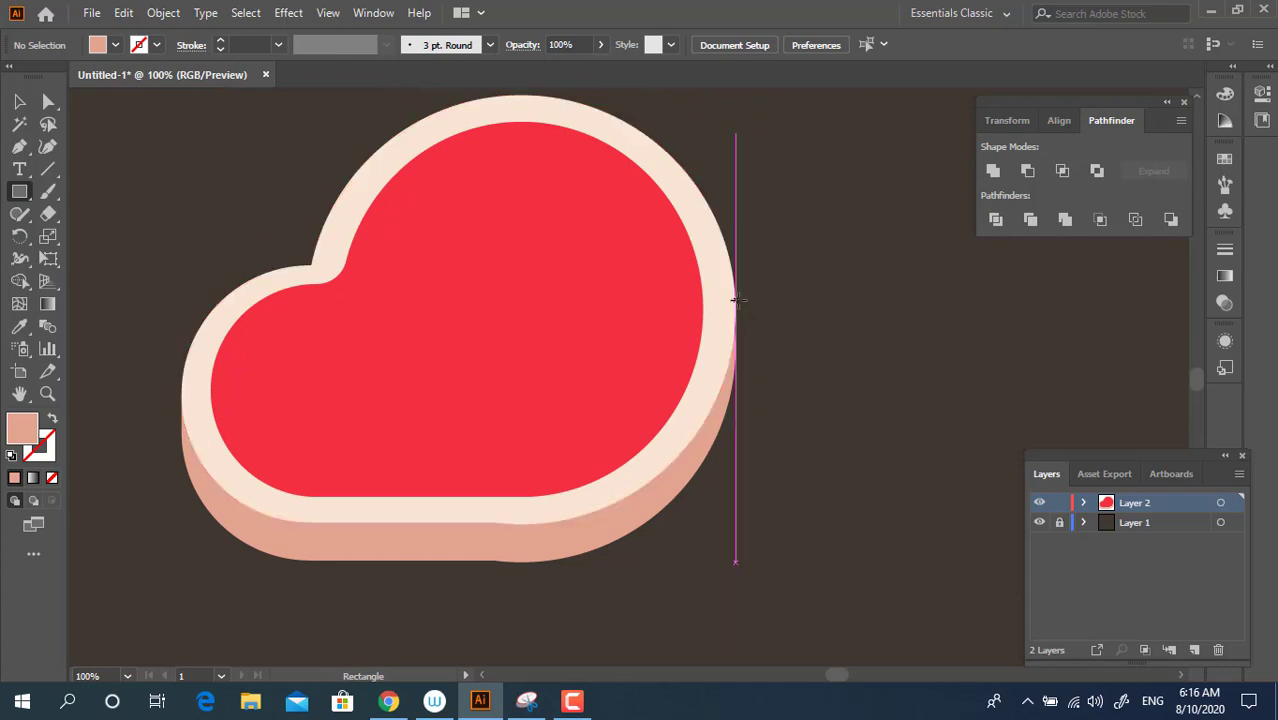
pyautogui.moveTo(735, 304); pyautogui.dragTo(606, 347)
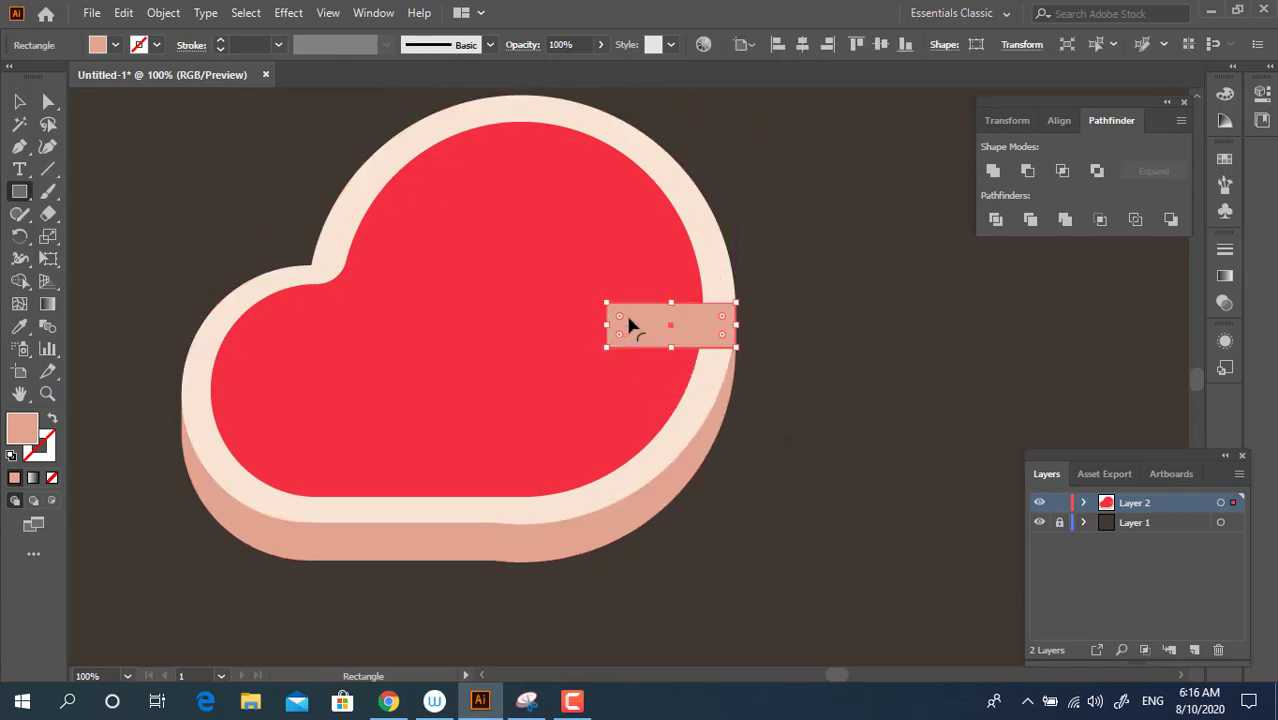
pyautogui.click(19, 101)
pyautogui.hotkey('ctrl', 'shift', '[')
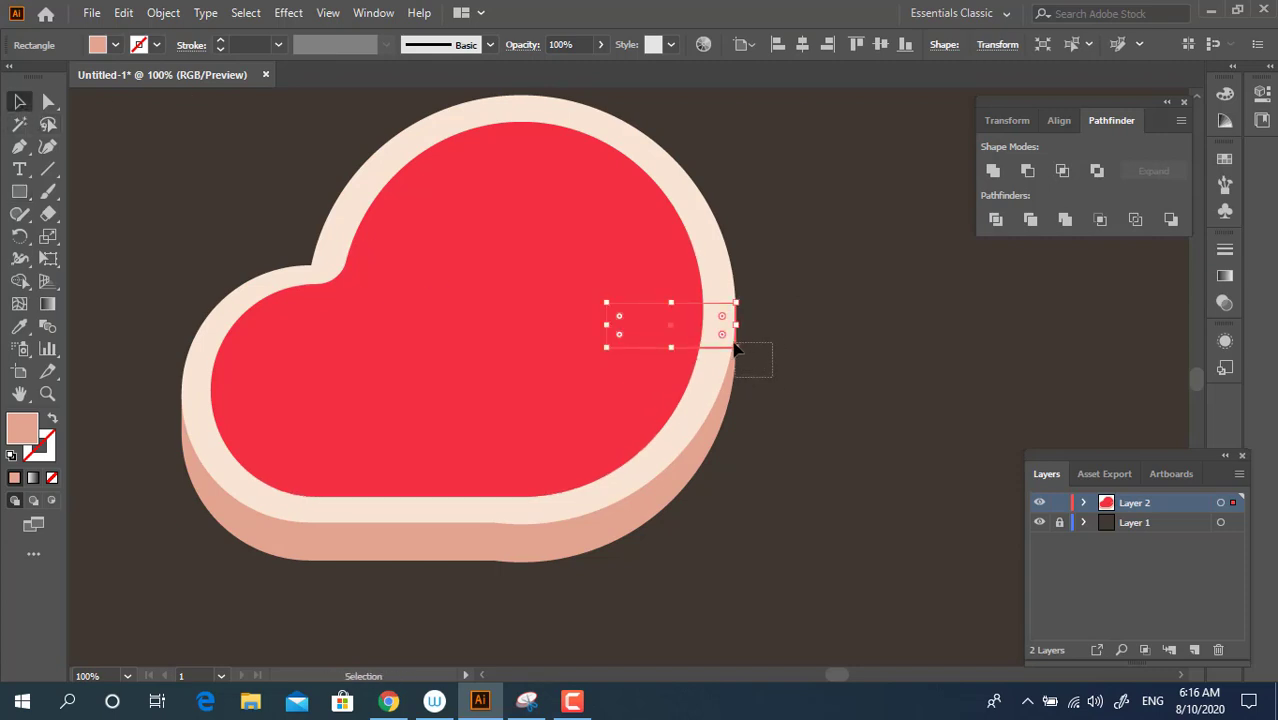
# Unite the right-edge rectangle with the salmon side shape
pyautogui.keyDown('shift'); pyautogui.click(733, 375); pyautogui.keyUp('shift')
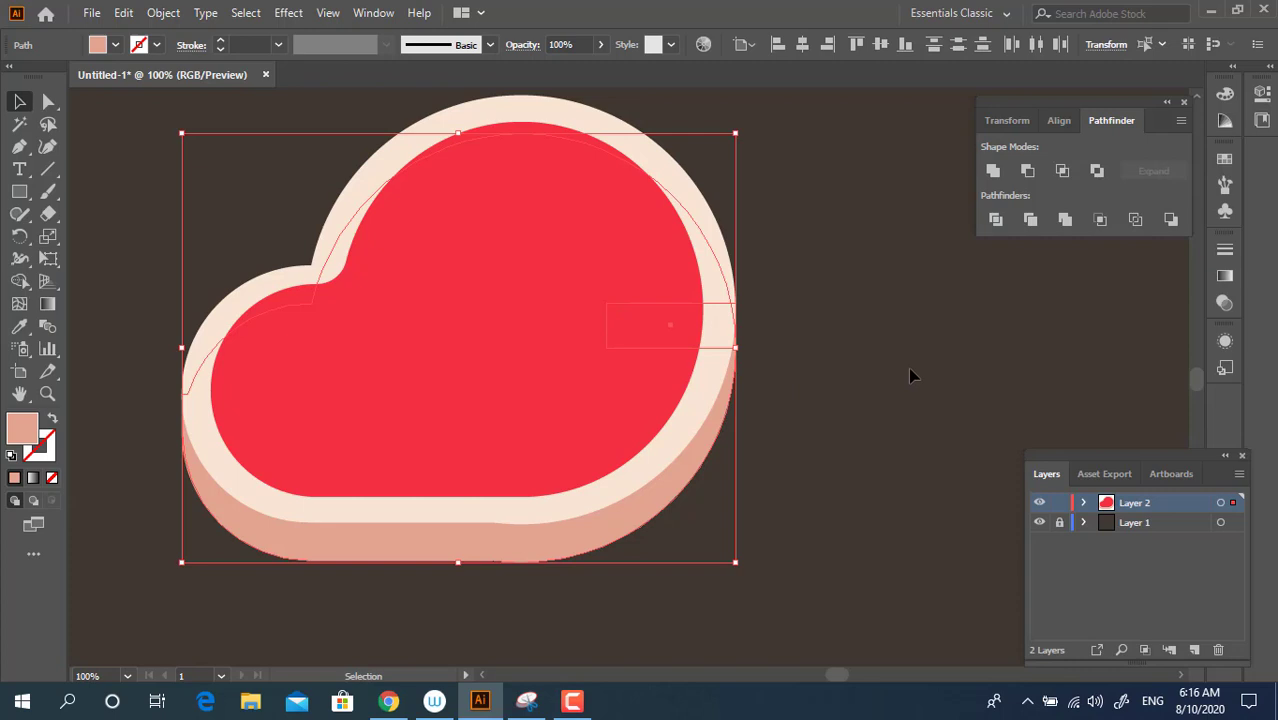
pyautogui.click(993, 172)
pyautogui.click(869, 449)
pyautogui.press('space')
pyautogui.moveTo(788, 440); pyautogui.dragTo(801, 421)
pyautogui.hotkey('ctrl', 'alt', 'space')
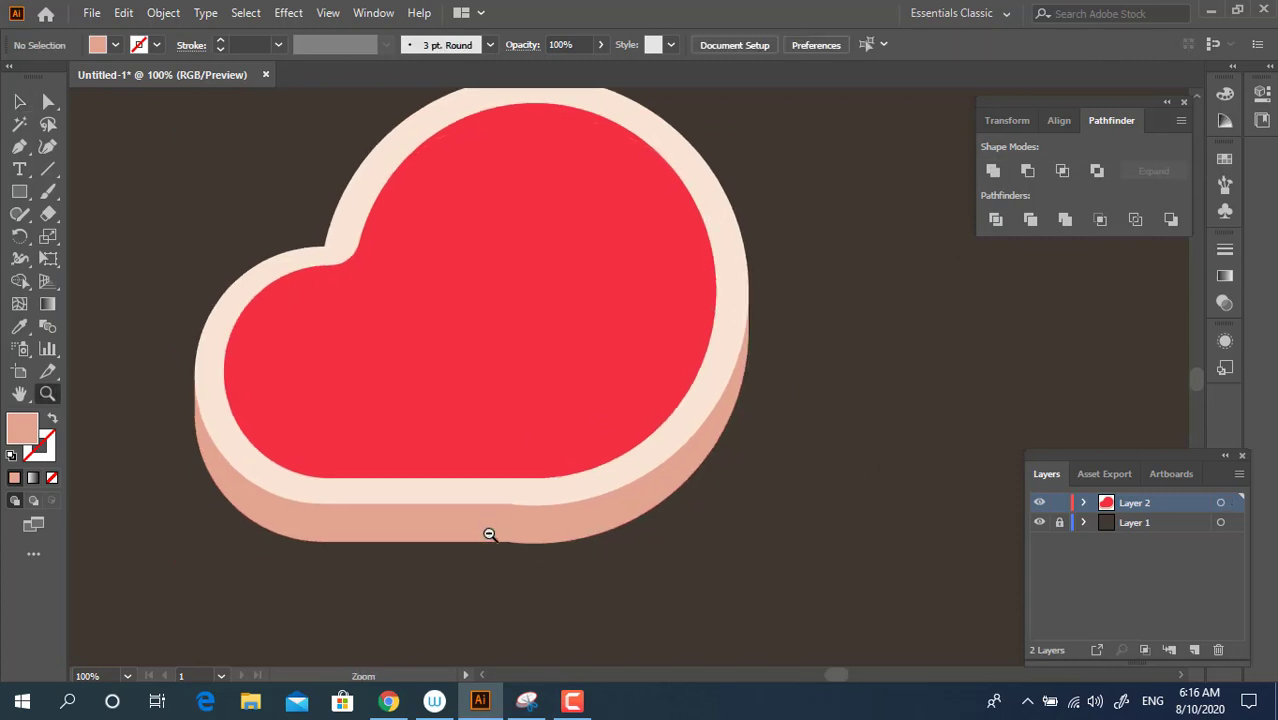
pyautogui.keyDown('alt'); pyautogui.click(489, 535); pyautogui.keyUp('alt')
pyautogui.press('space')
pyautogui.moveTo(628, 434); pyautogui.dragTo(480, 574)
pyautogui.click(523, 384)
pyautogui.press('space')
pyautogui.moveTo(544, 419); pyautogui.dragTo(419, 405)
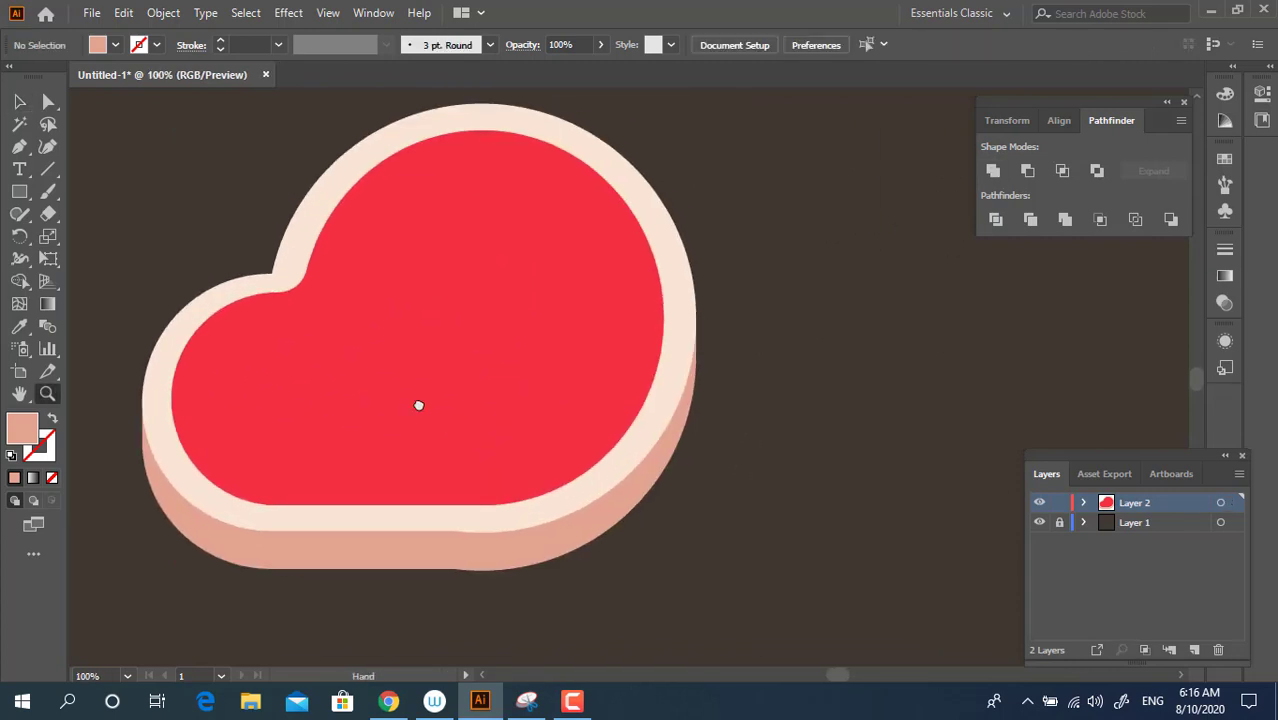
# Draw a curved path with the Pen tool from the notch between the lobes down across the red area to the lower border
pyautogui.click(19, 146)
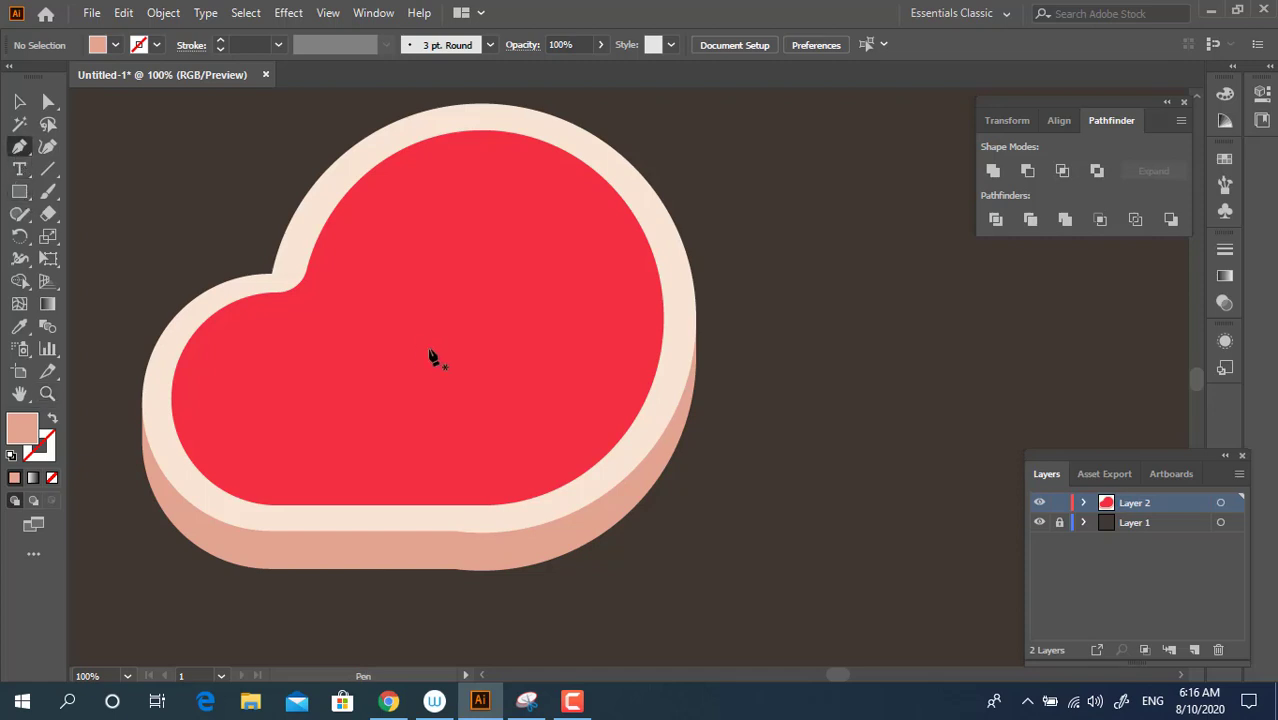
pyautogui.click(289, 272)
pyautogui.moveTo(356, 326); pyautogui.dragTo(363, 367)
pyautogui.hotkey('ctrl', 'z')
pyautogui.moveTo(408, 405); pyautogui.dragTo(413, 418)
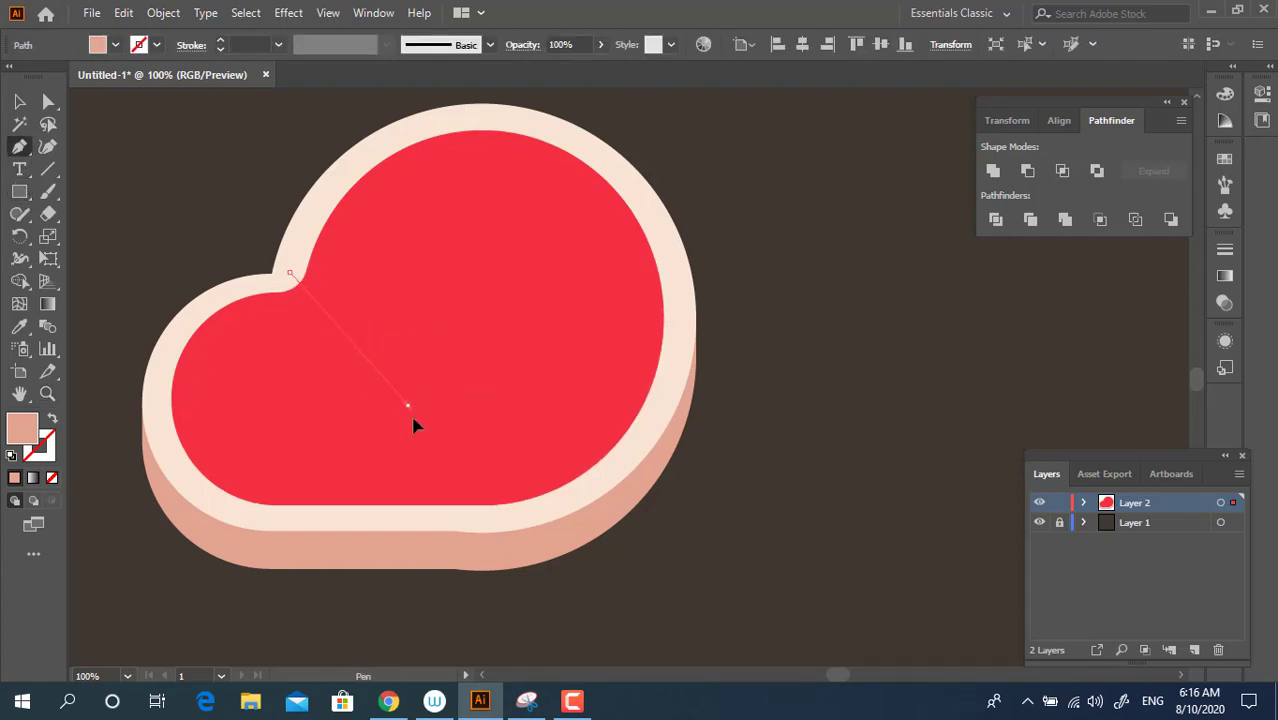
pyautogui.moveTo(425, 495); pyautogui.dragTo(425, 496)
pyautogui.moveTo(389, 521); pyautogui.dragTo(75, 468)
# Sample the border's peach color for the curved path and apply it as the stroke with no fill
pyautogui.click(21, 329)
pyautogui.click(163, 442)
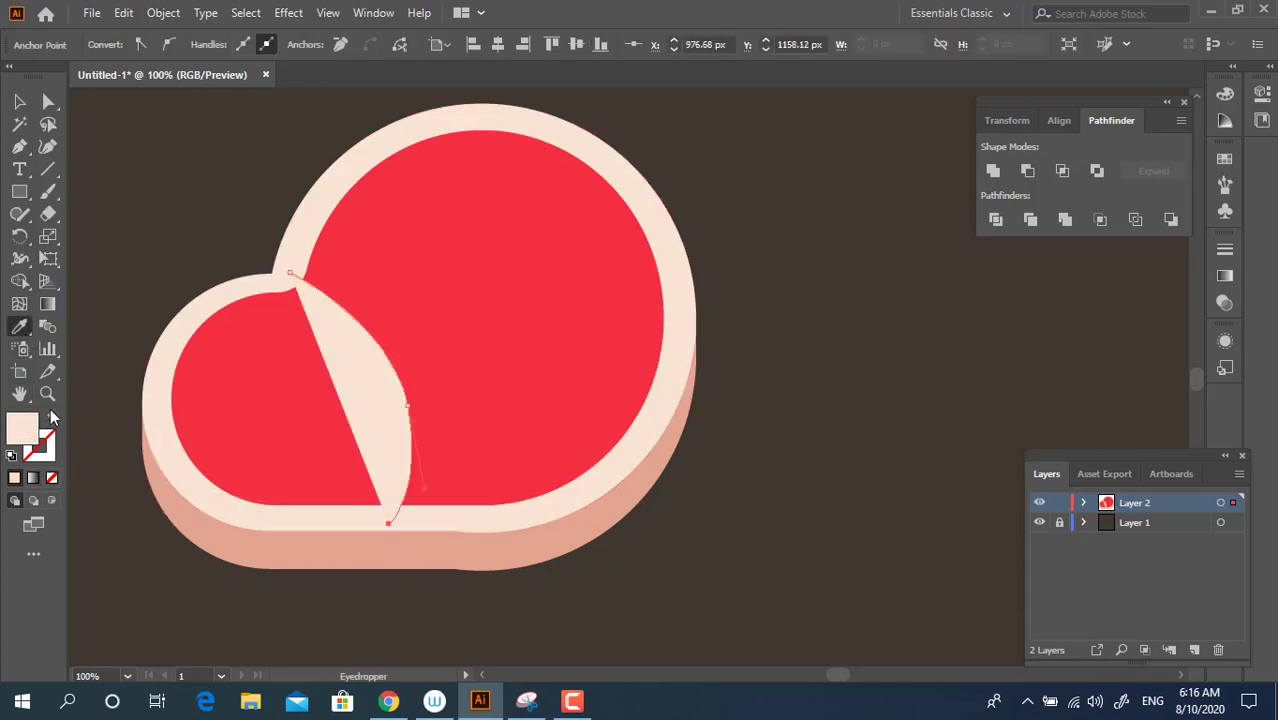
pyautogui.click(52, 418)
# Draw a straight peach line from the right border across the red area to the curved path
pyautogui.click(19, 146)
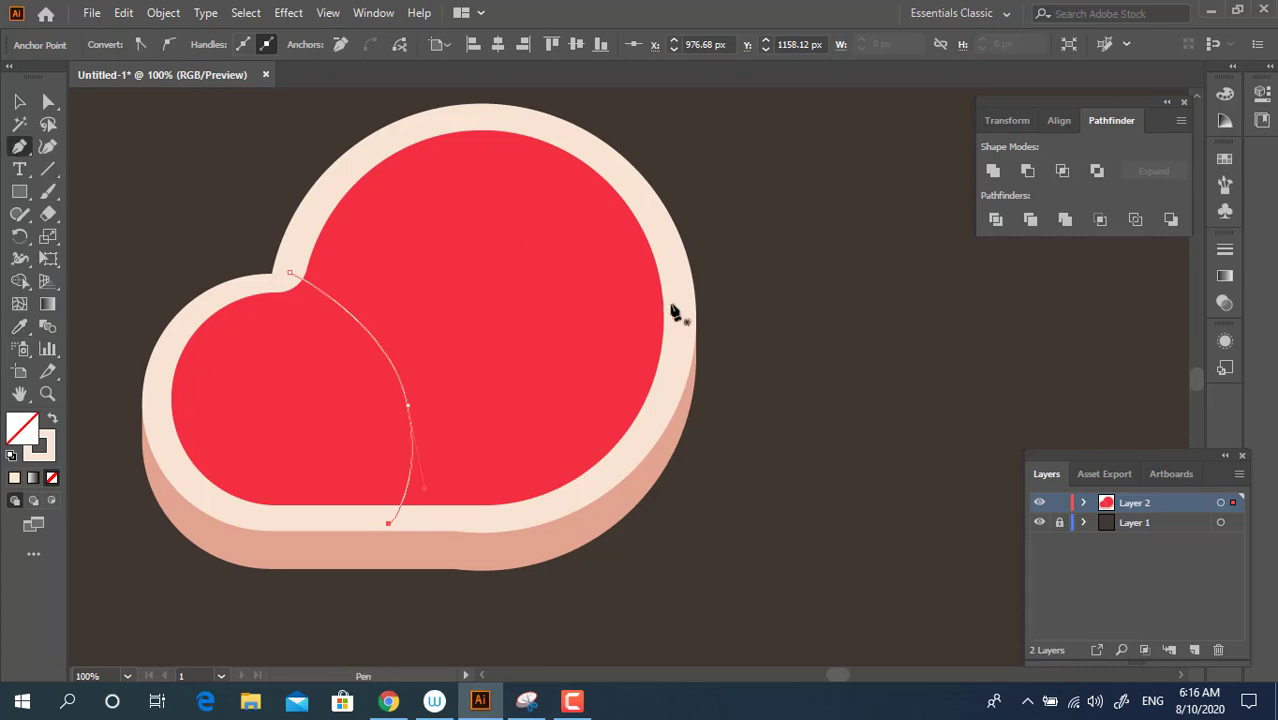
pyautogui.click(684, 301)
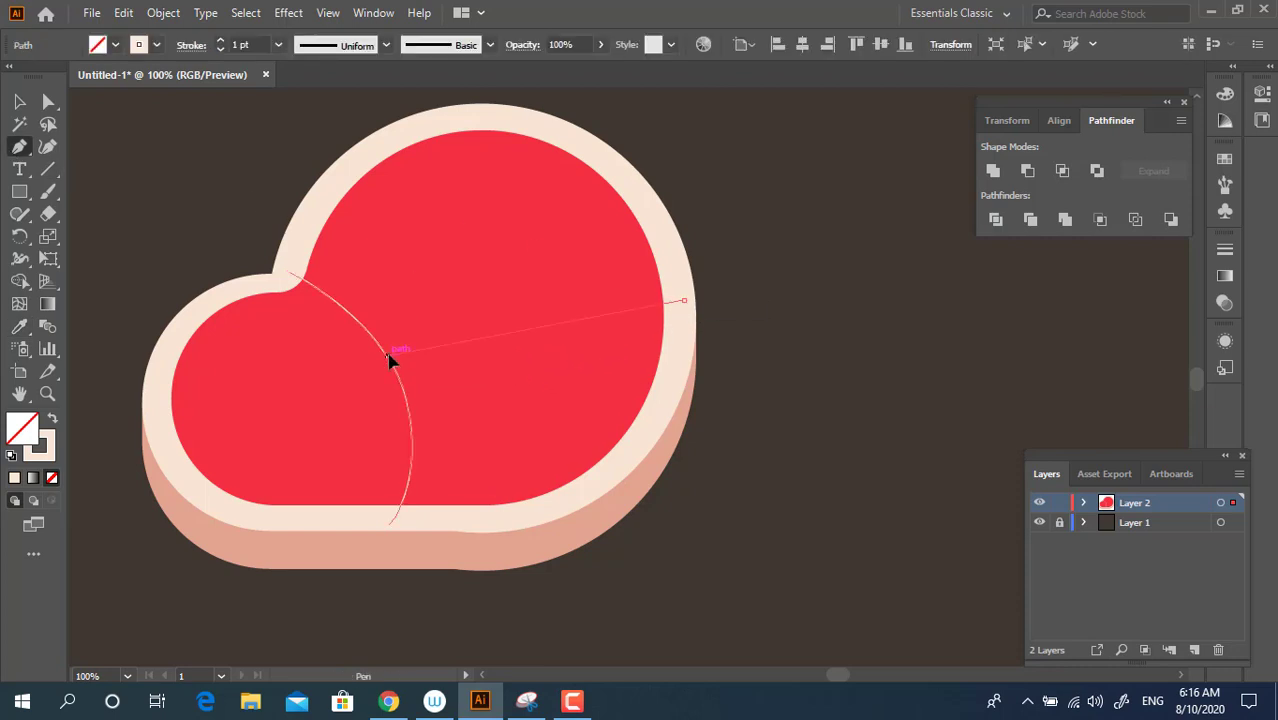
pyautogui.click(389, 353)
pyautogui.click(19, 101)
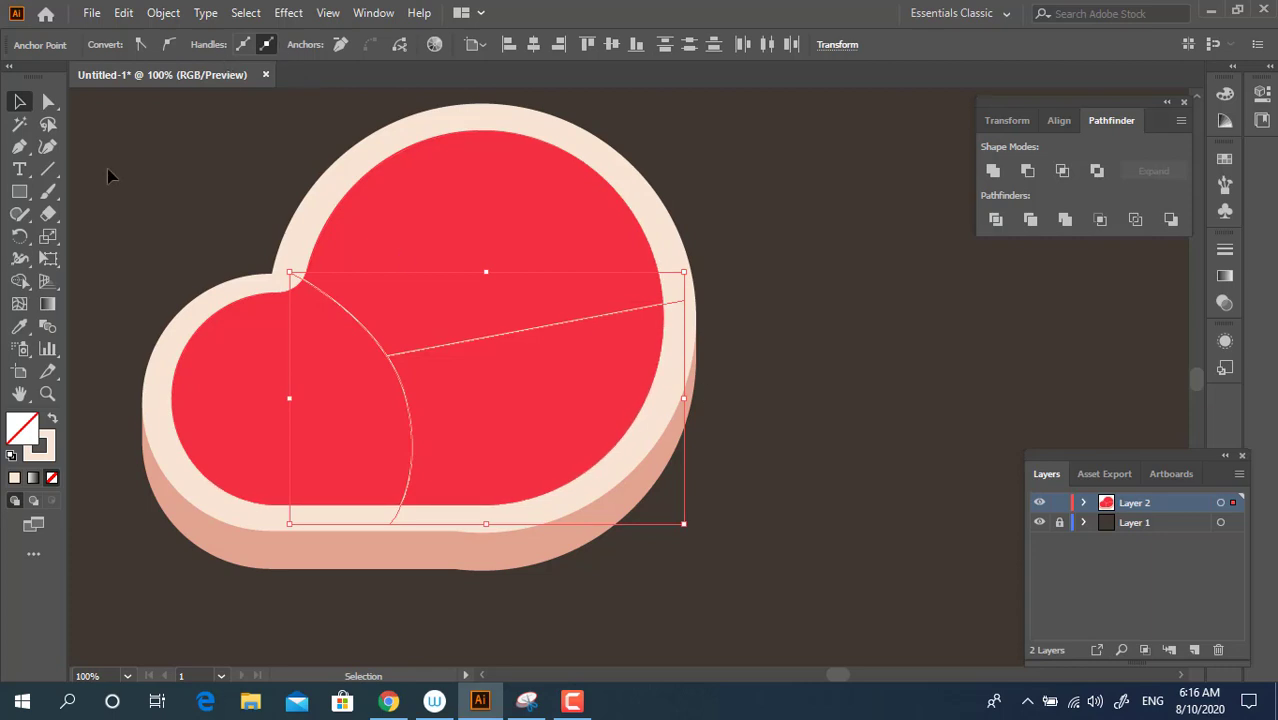
pyautogui.click(728, 457)
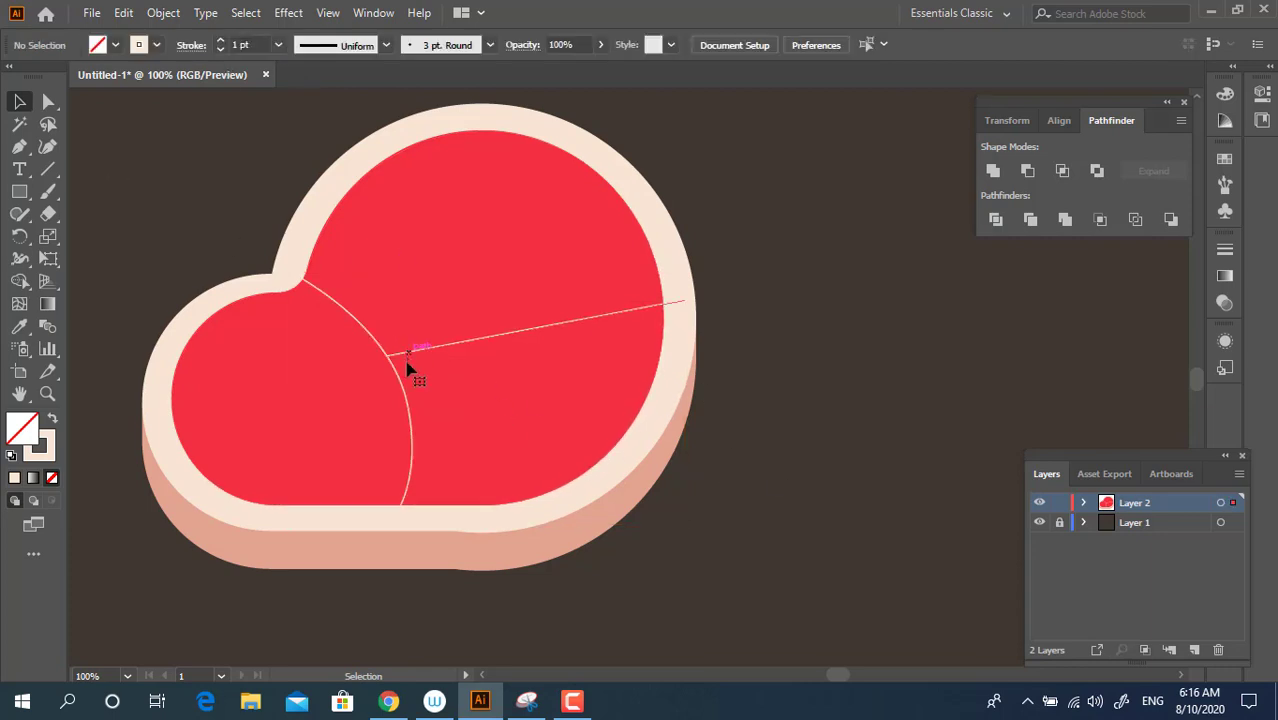
# Set the stroke weight of both the curved and straight divider lines to 25 pt
pyautogui.click(411, 350)
pyautogui.keyDown('shift'); pyautogui.click(405, 397); pyautogui.keyUp('shift')
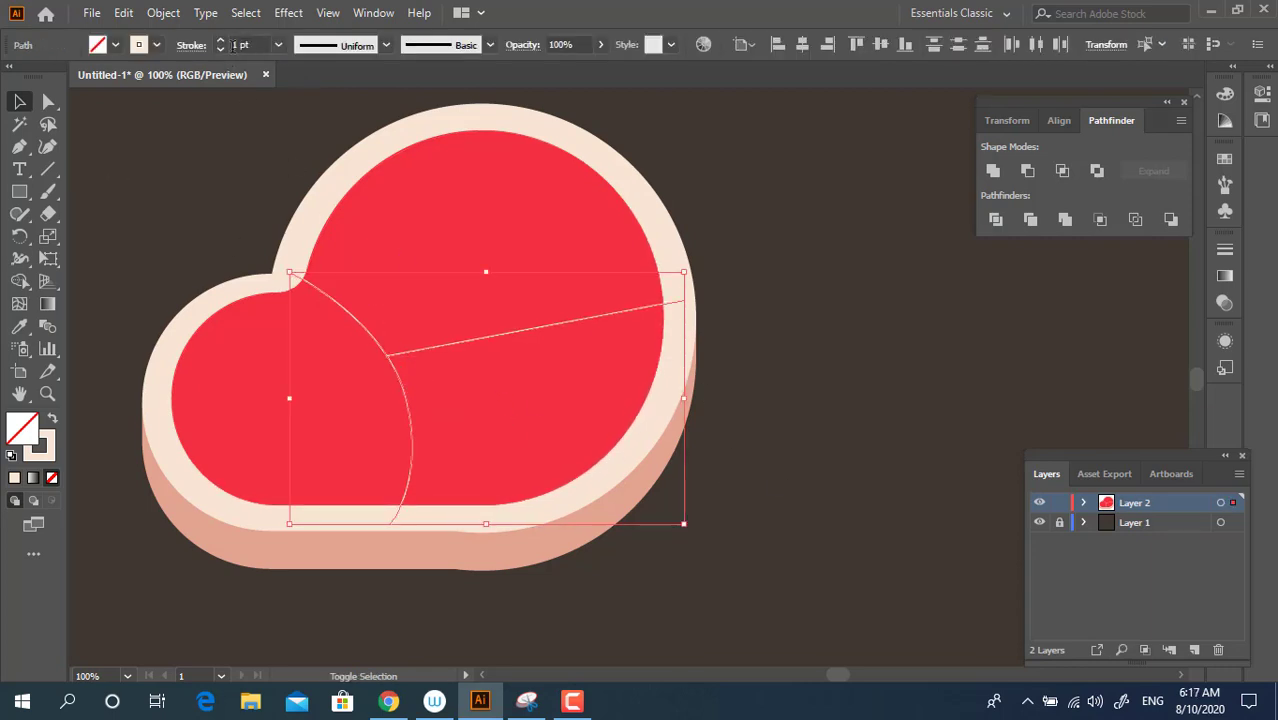
pyautogui.click(250, 44)
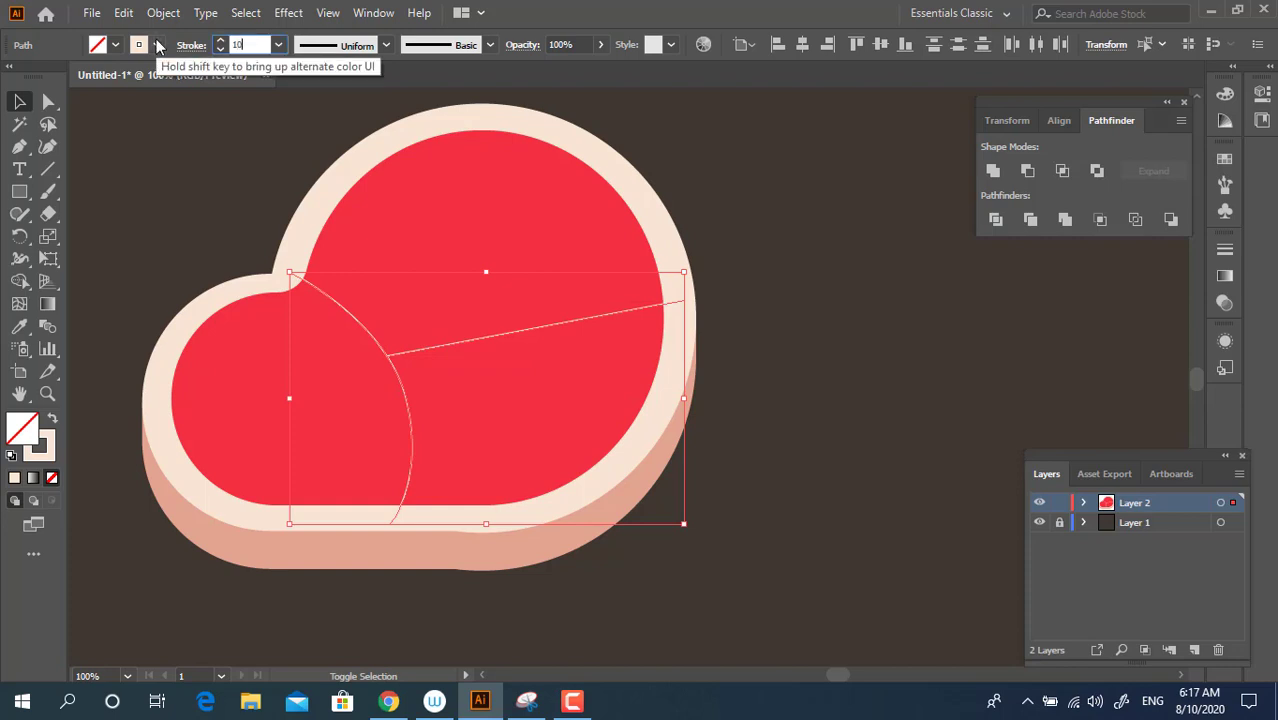
pyautogui.write('10')
pyautogui.press('Return')
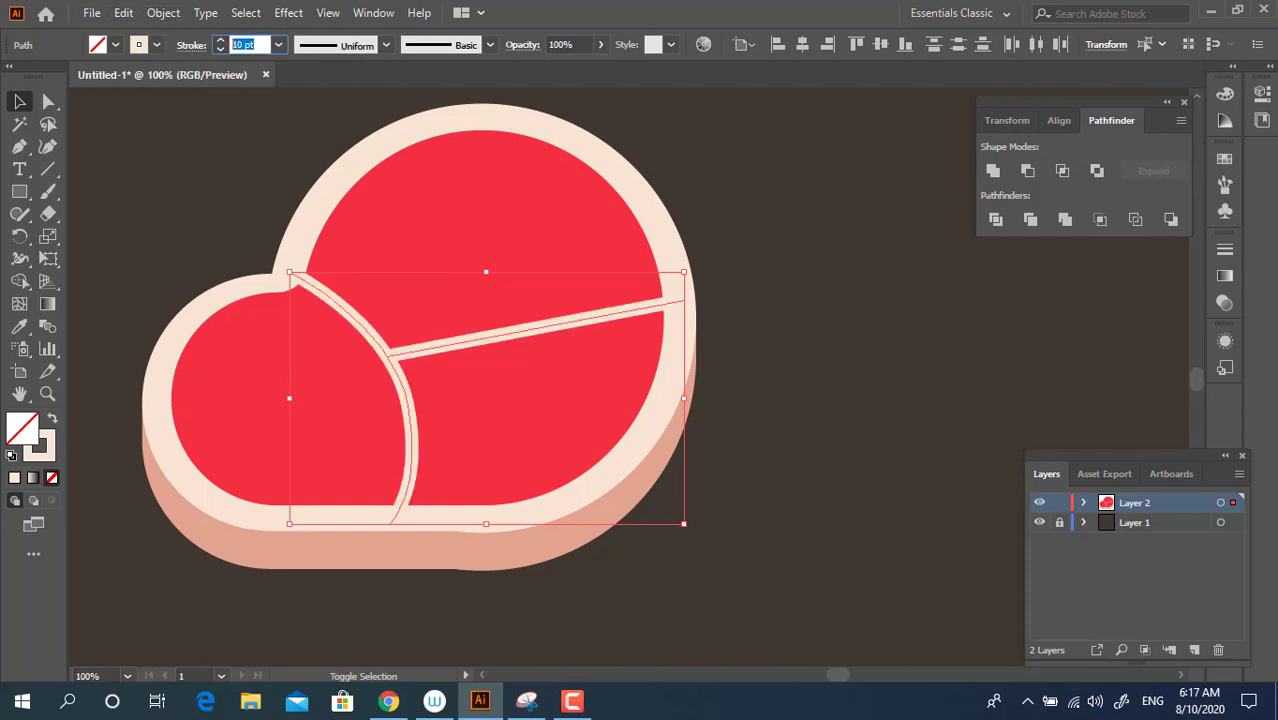
pyautogui.write('15')
pyautogui.press('Return')
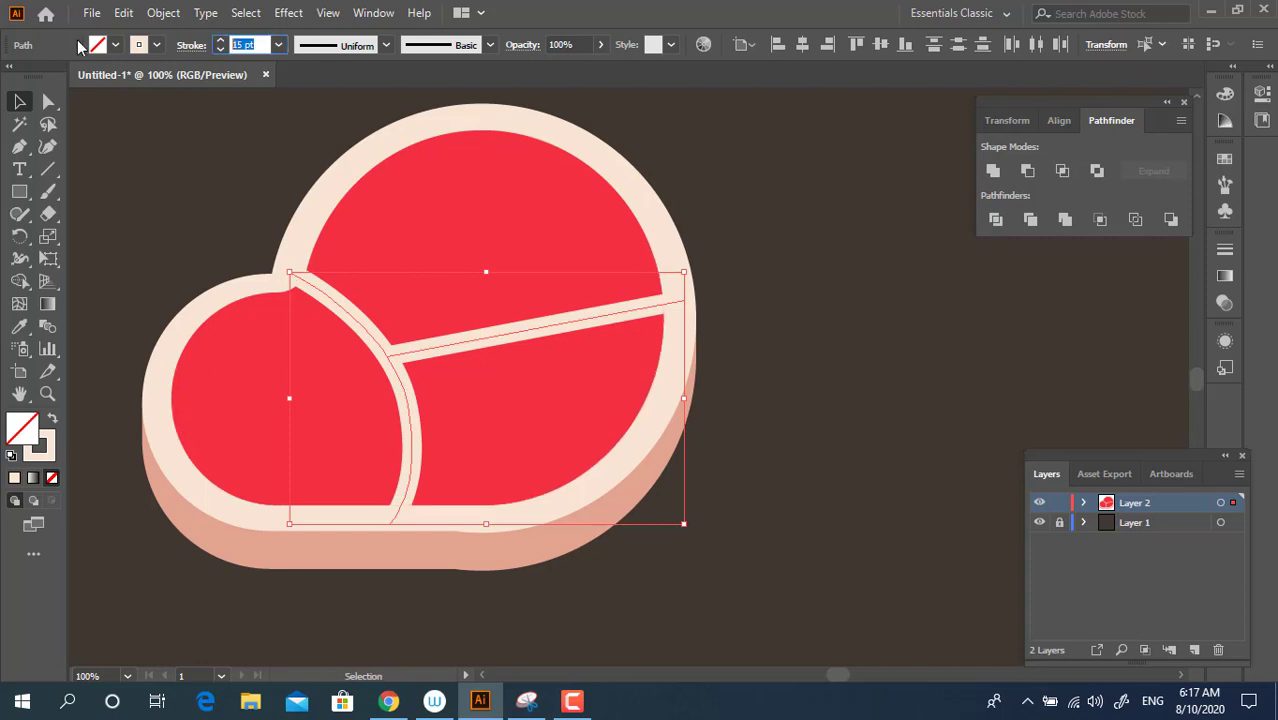
pyautogui.write('25')
pyautogui.press('Return')
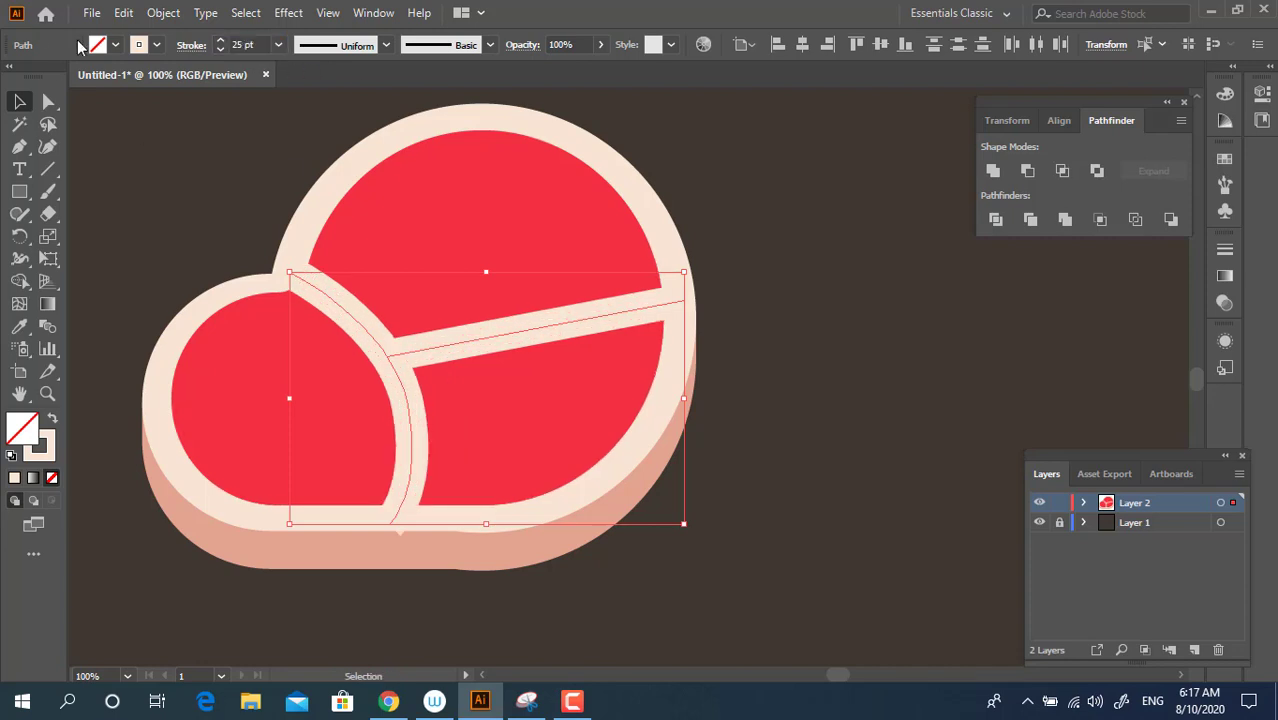
# Set the stroke of both divider lines to butt caps with round corner joins
pyautogui.click(192, 45)
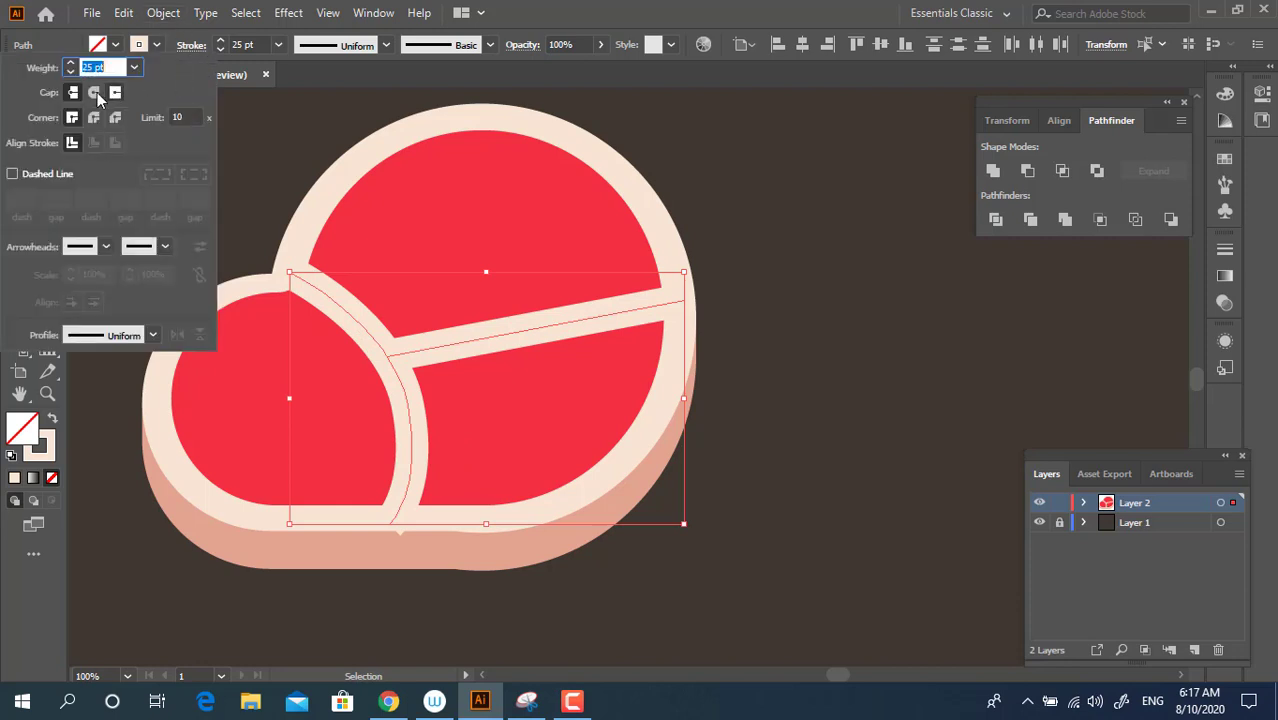
pyautogui.click(94, 92)
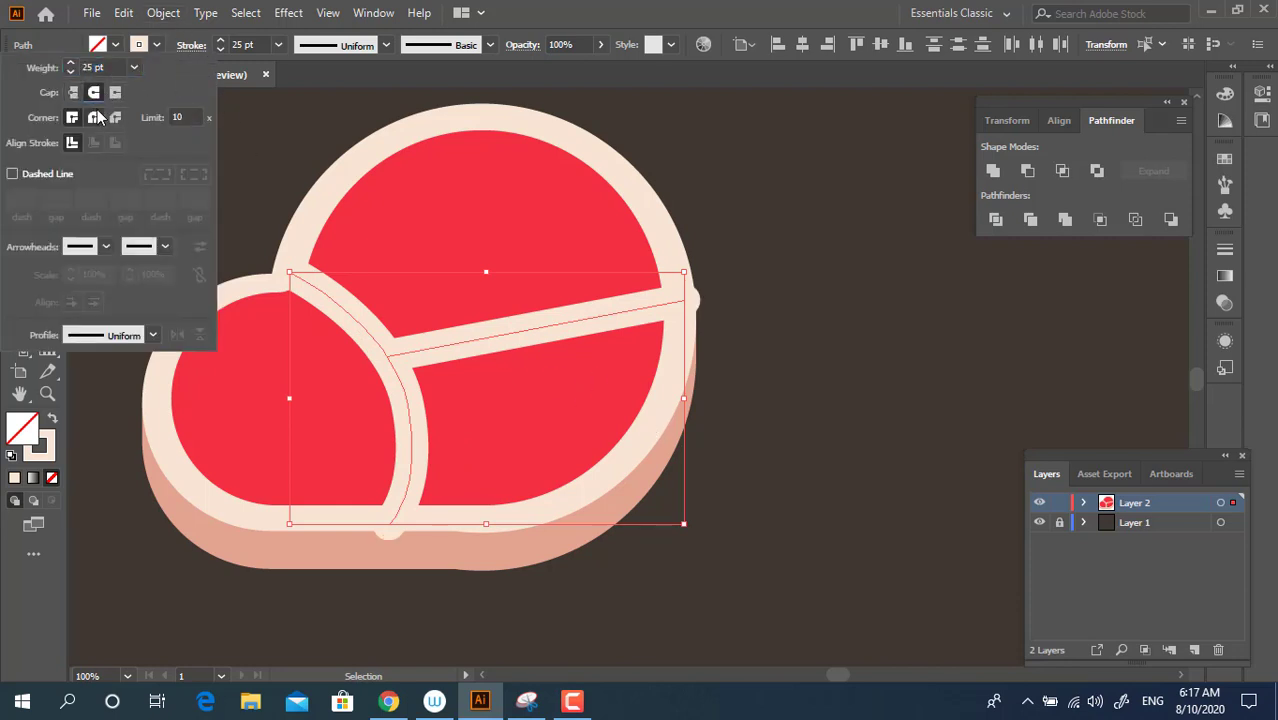
pyautogui.click(98, 117)
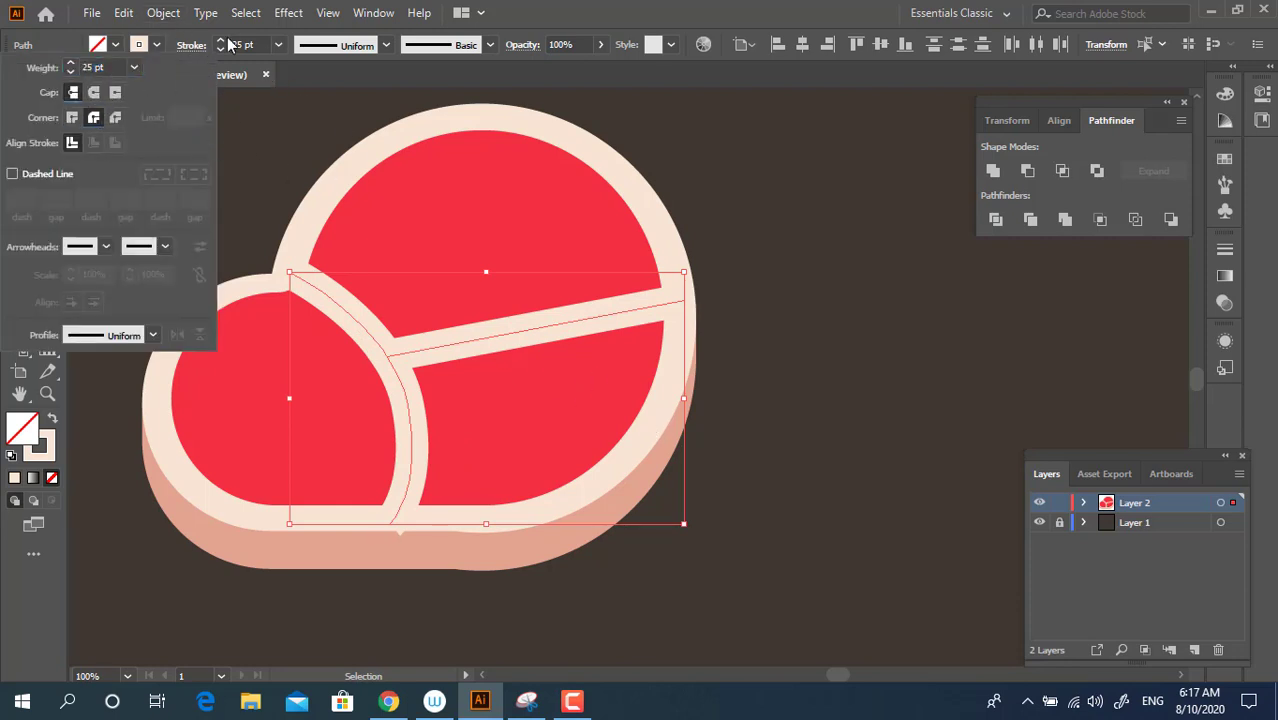
pyautogui.click(131, 14)
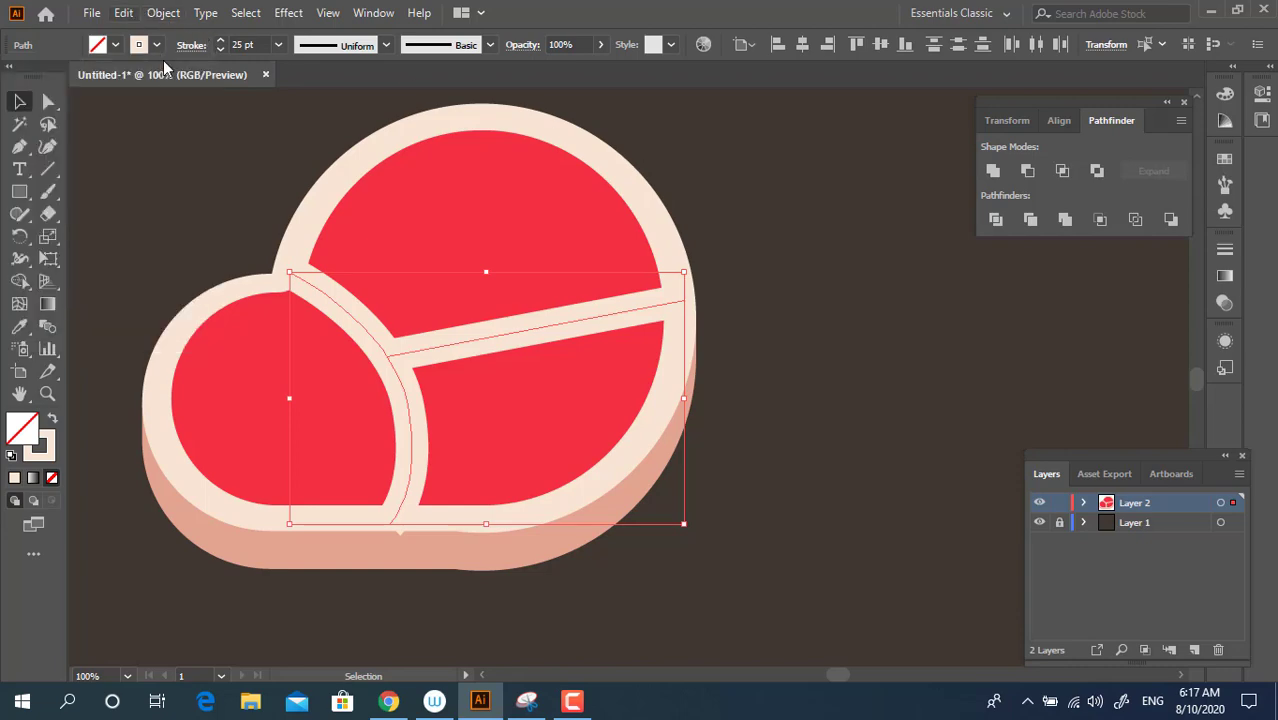
# Expand both divider lines into filled shapes and unite them into a single shape
pyautogui.click(121, 14)
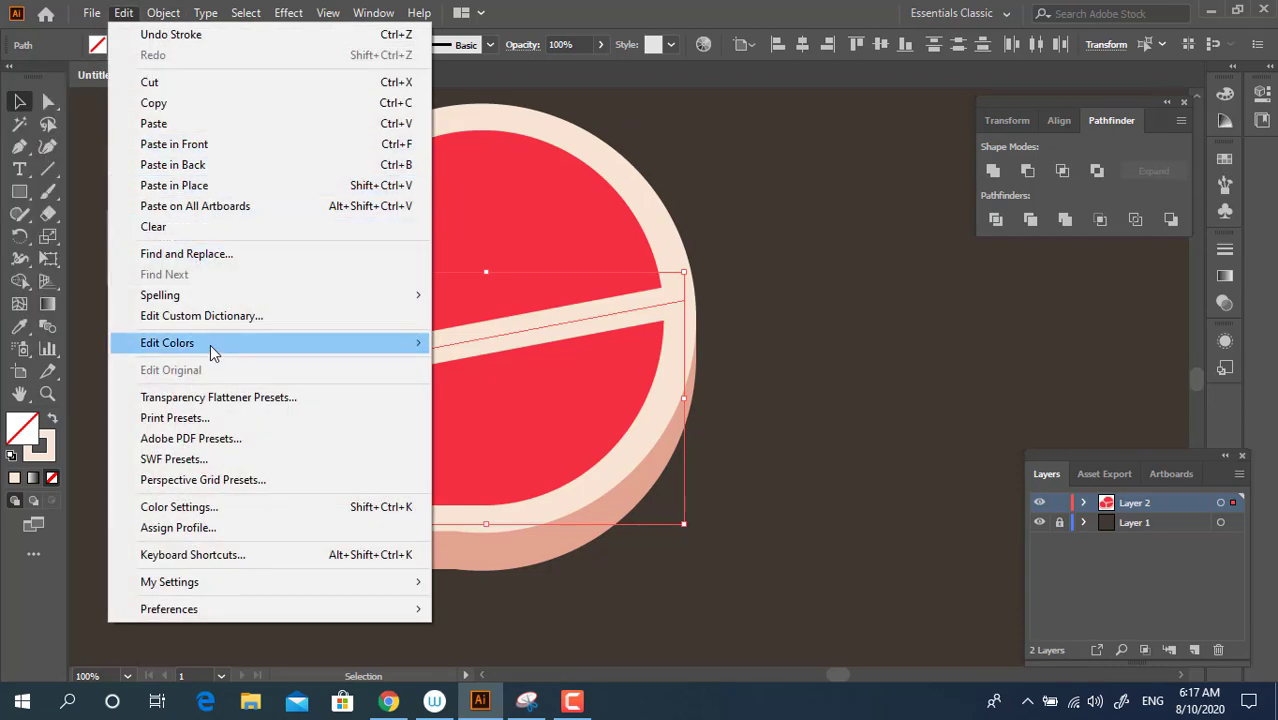
pyautogui.click(168, 14)
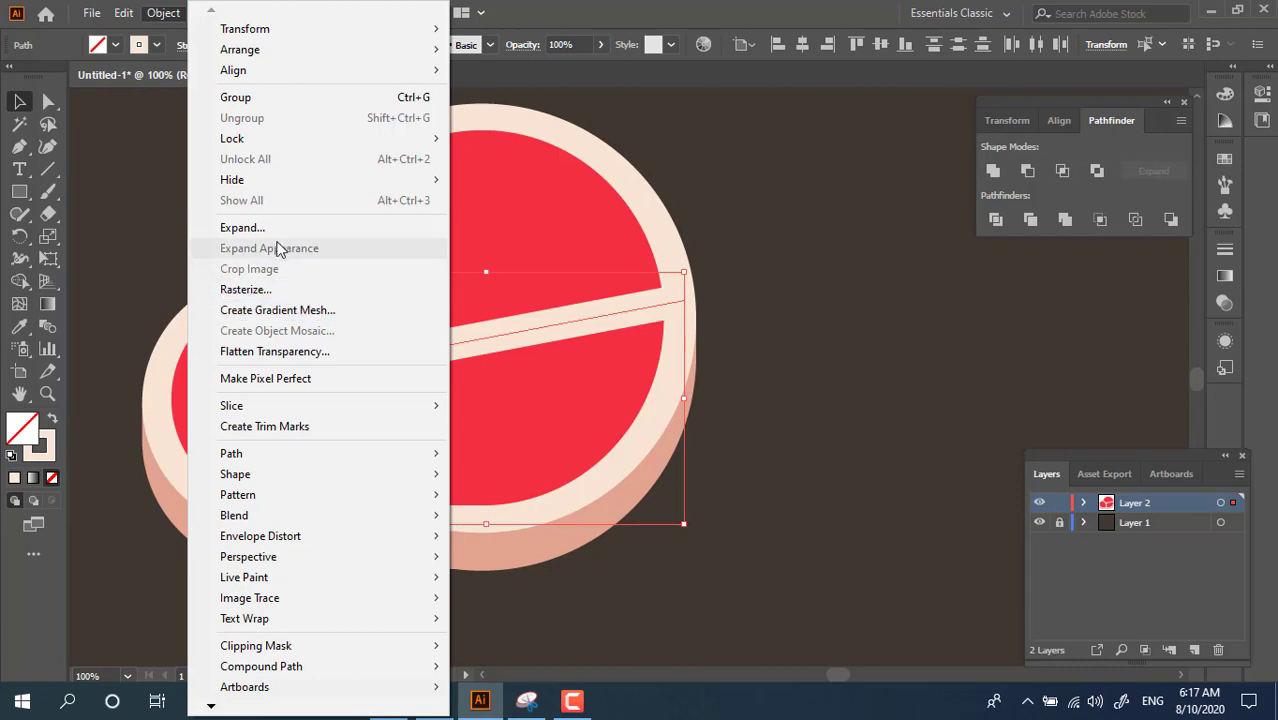
pyautogui.click(242, 227)
pyautogui.click(63, 278)
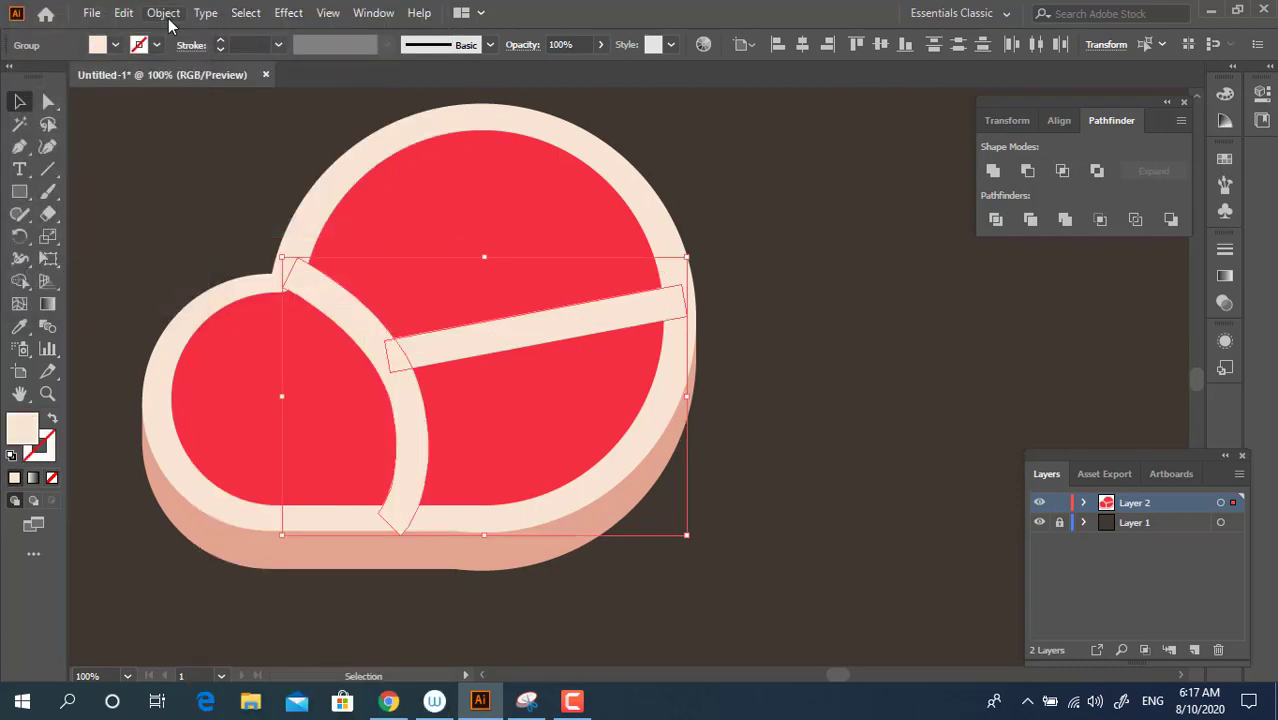
pyautogui.click(165, 14)
pyautogui.click(290, 224)
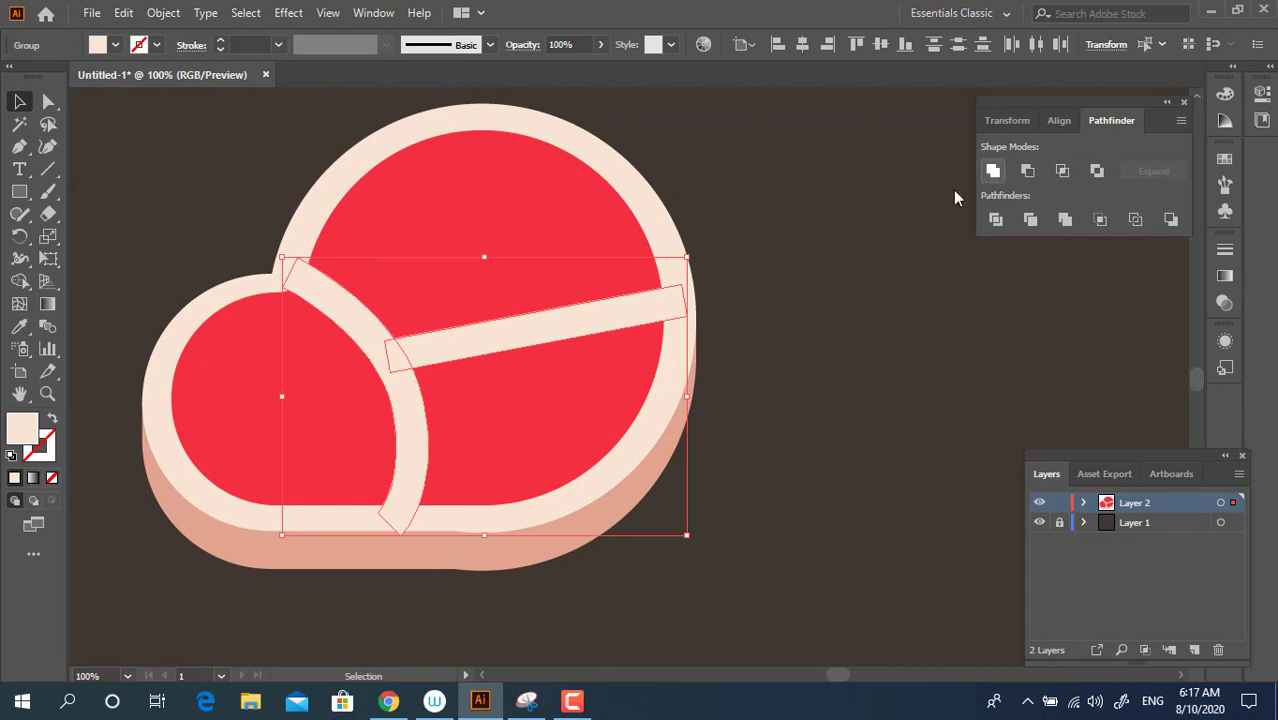
# Round the inner corners where the divider's branches meet to a radius of about 9.51 px
pyautogui.click(48, 101)
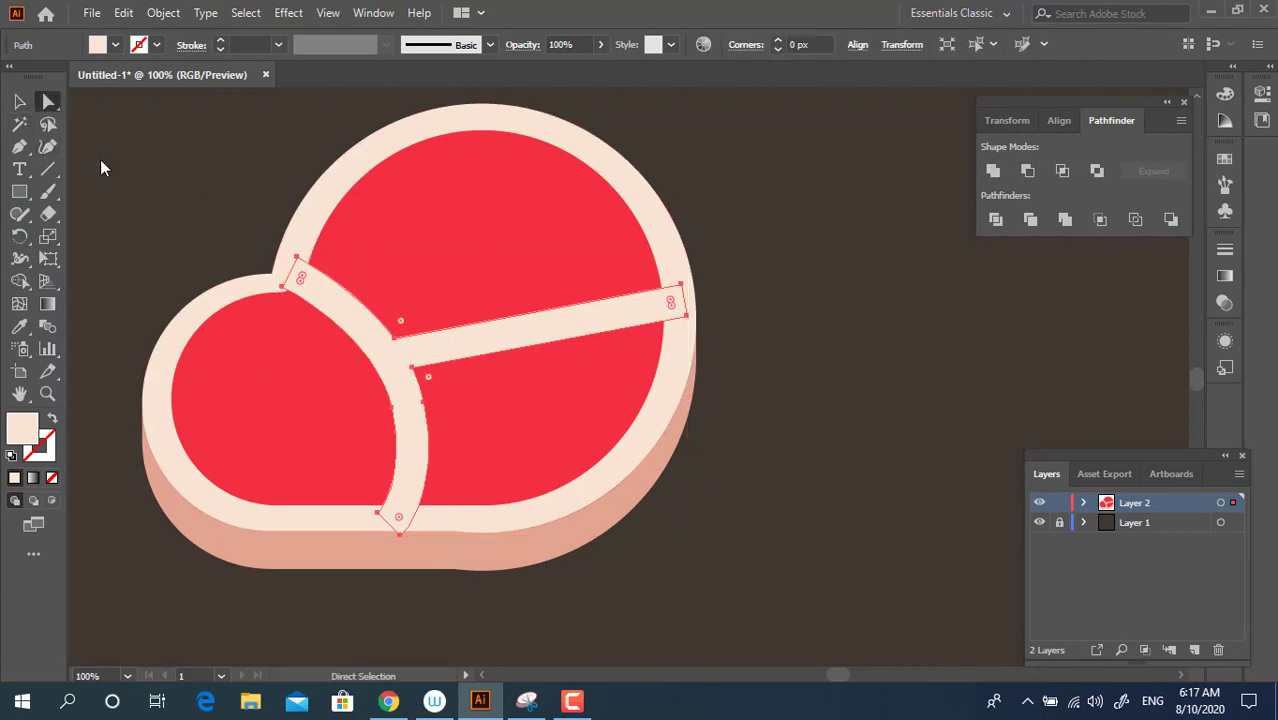
pyautogui.click(413, 368)
pyautogui.moveTo(424, 374); pyautogui.dragTo(428, 378)
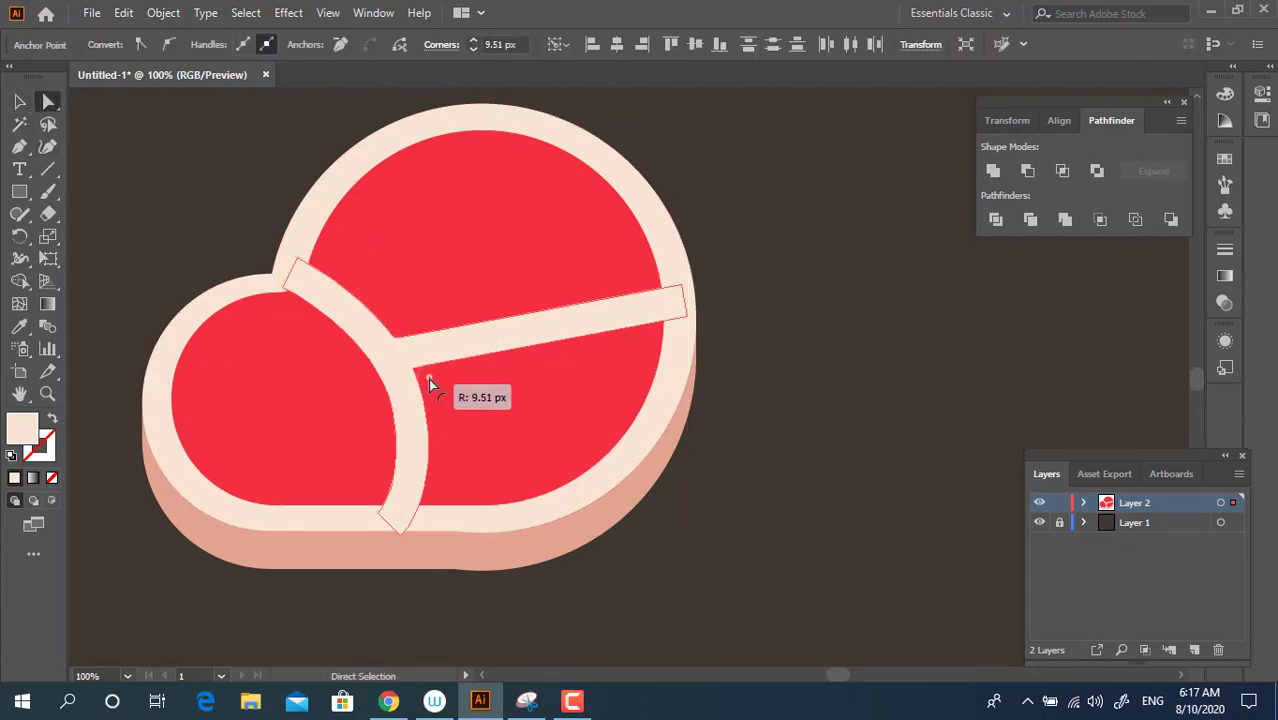
pyautogui.click(904, 531)
pyautogui.moveTo(827, 500); pyautogui.dragTo(729, 536)
pyautogui.press('z')
pyautogui.keyDown('alt'); pyautogui.click(499, 391); pyautogui.keyUp('alt')
pyautogui.moveTo(509, 381); pyautogui.dragTo(456, 421)
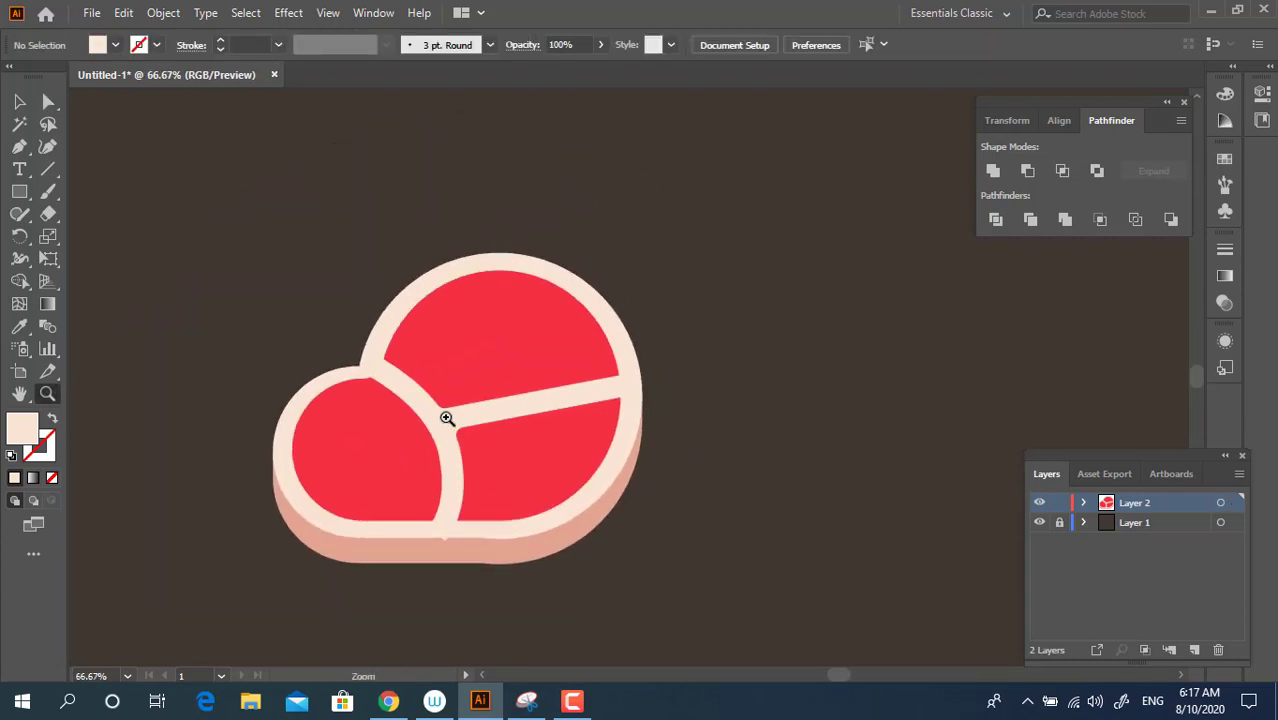
pyautogui.click(448, 419)
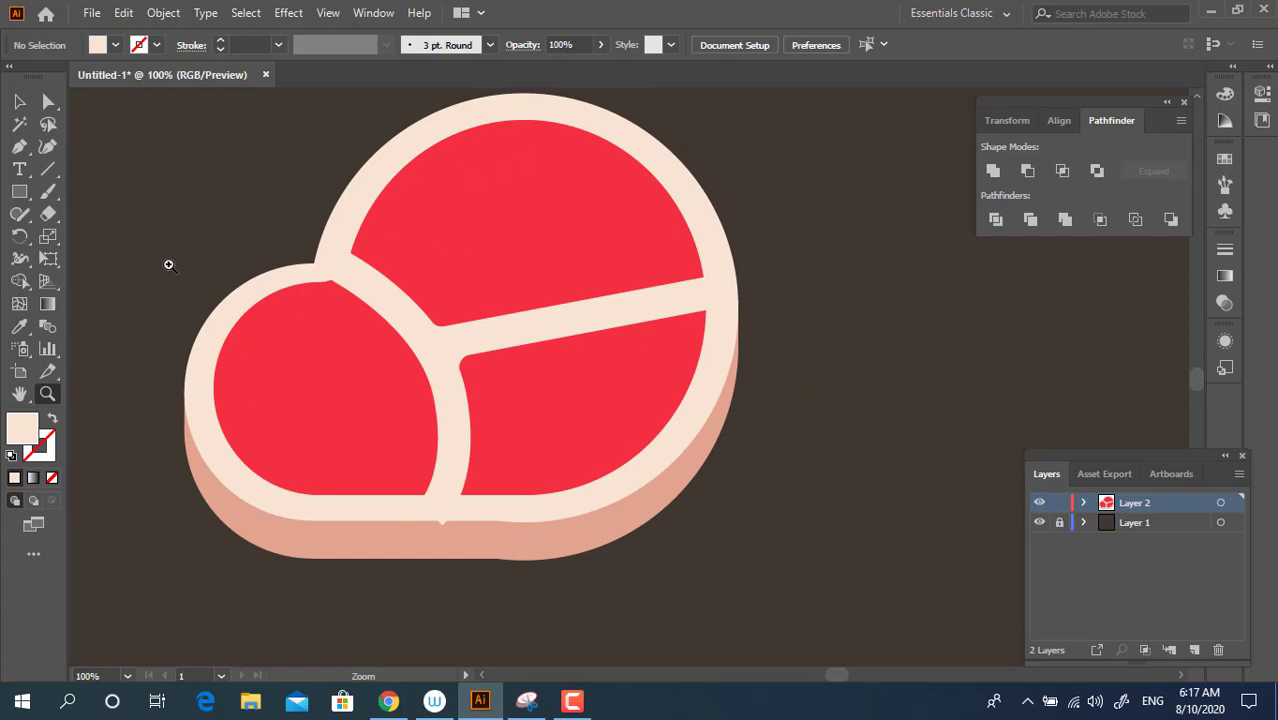
# Pull the divider's lower tip inside the peach border and adjust its end anchor beside the notch between the lobes
pyautogui.click(48, 101)
pyautogui.moveTo(440, 526)
pyautogui.mouseDown()
pyautogui.moveTo(437, 512)
pyautogui.moveTo(464, 527)
pyautogui.mouseUp()
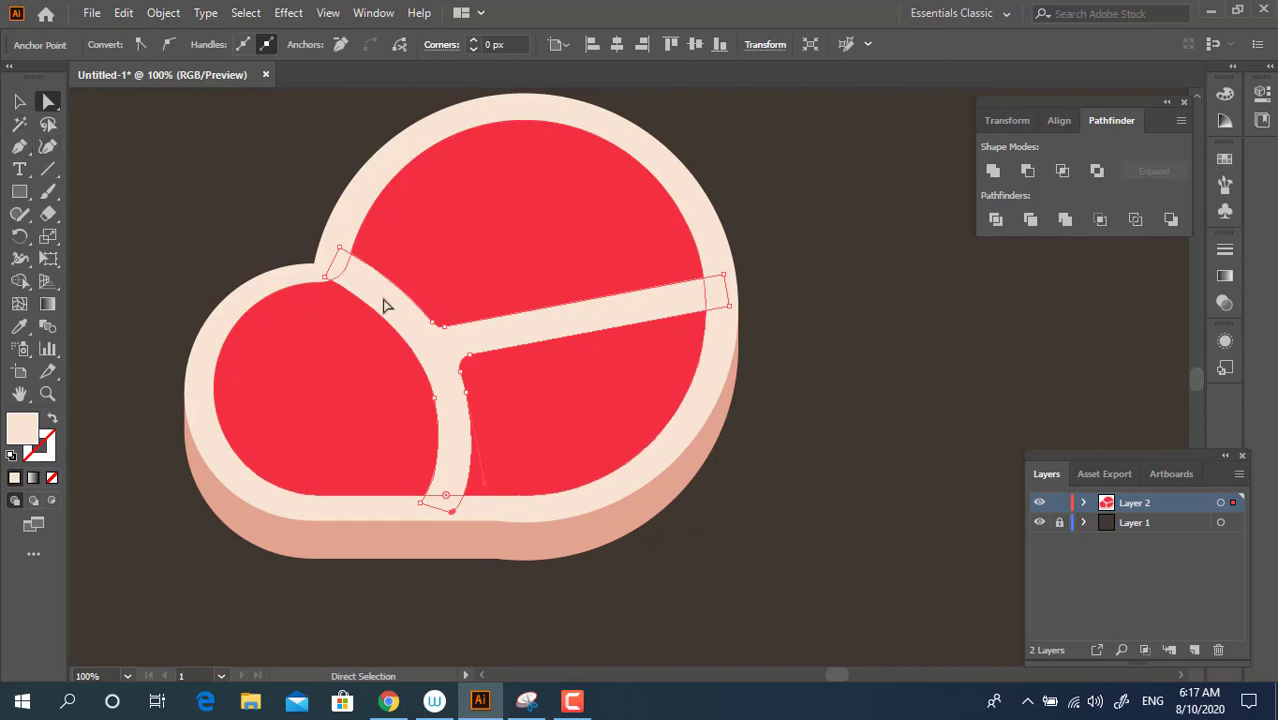
pyautogui.moveTo(325, 277)
pyautogui.mouseDown()
pyautogui.moveTo(307, 283)
pyautogui.moveTo(325, 269)
pyautogui.mouseUp()
pyautogui.click(326, 278)
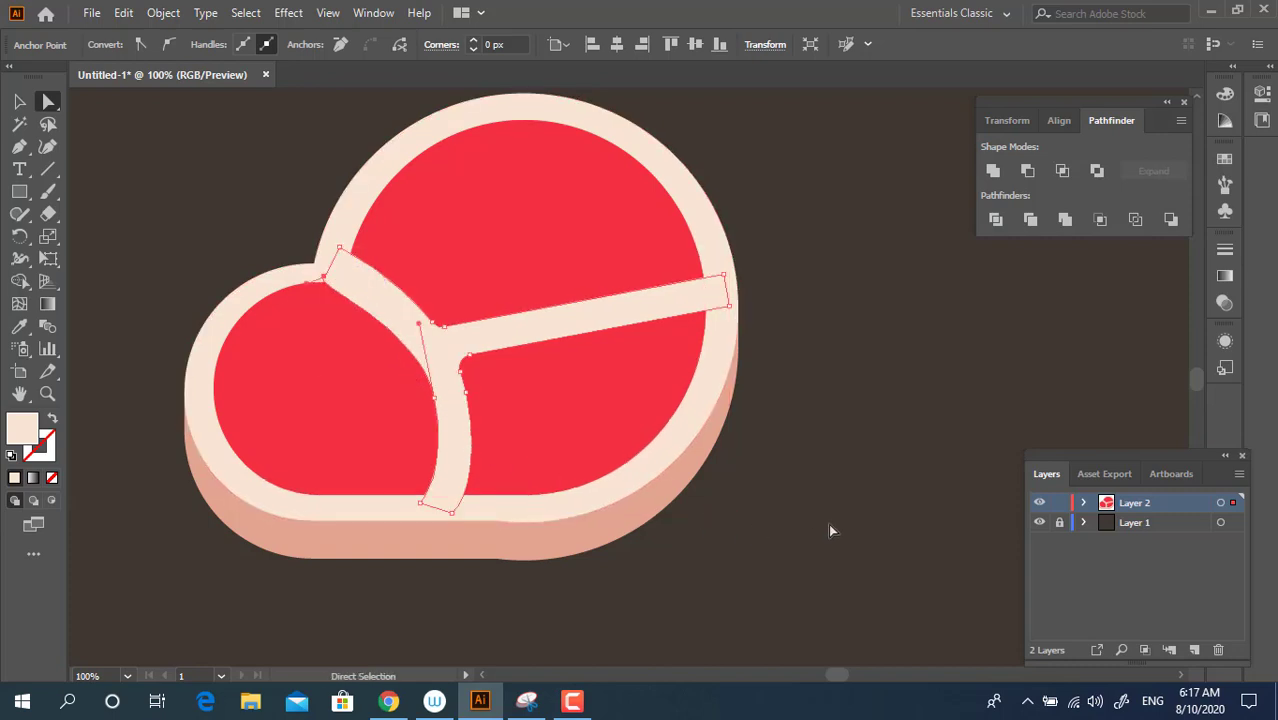
pyautogui.click(828, 523)
pyautogui.press('space')
pyautogui.moveTo(793, 510); pyautogui.dragTo(757, 538)
# Draw a small peach circle with the Ellipse tool in the smaller lobe's red area and shift it slightly up
pyautogui.click(19, 101)
pyautogui.press('space')
pyautogui.moveTo(19, 191); pyautogui.dragTo(104, 237)
pyautogui.moveTo(289, 388); pyautogui.dragTo(373, 472)
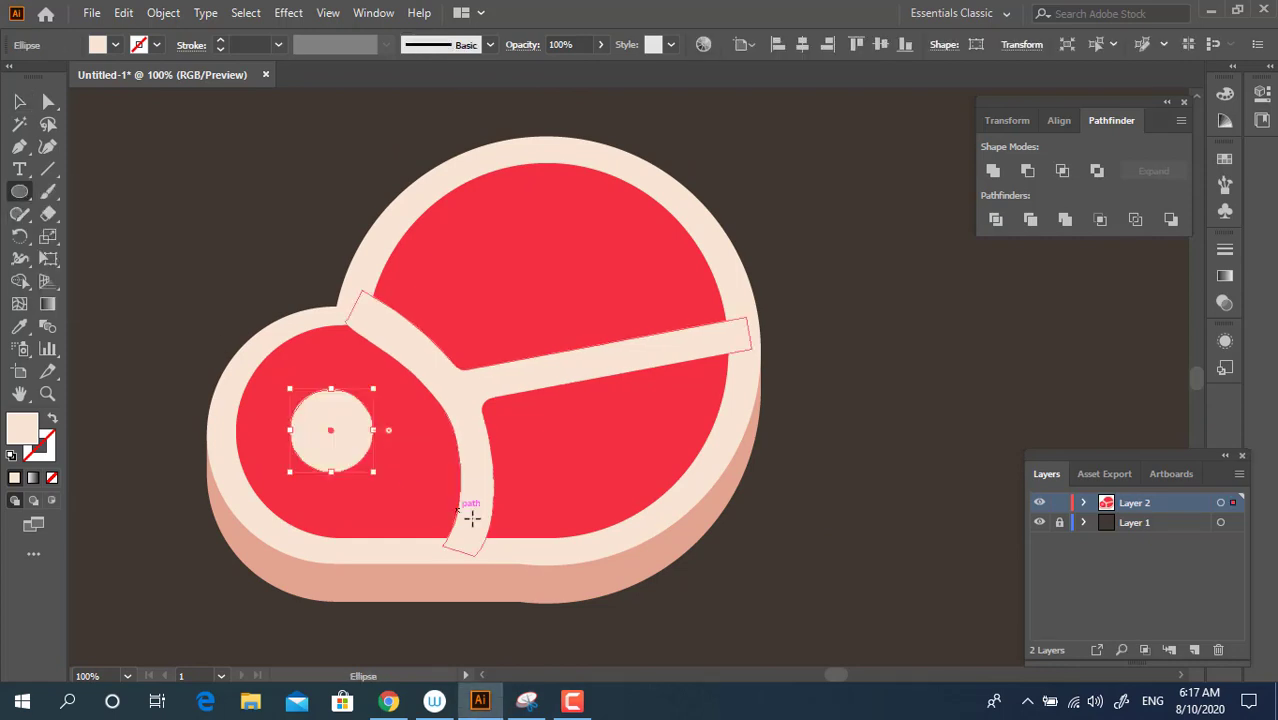
pyautogui.click(20, 102)
pyautogui.click(211, 205)
pyautogui.press('space')
pyautogui.moveTo(755, 598); pyautogui.dragTo(714, 562)
pyautogui.click(293, 378)
pyautogui.moveTo(294, 385); pyautogui.dragTo(298, 377)
pyautogui.click(897, 627)
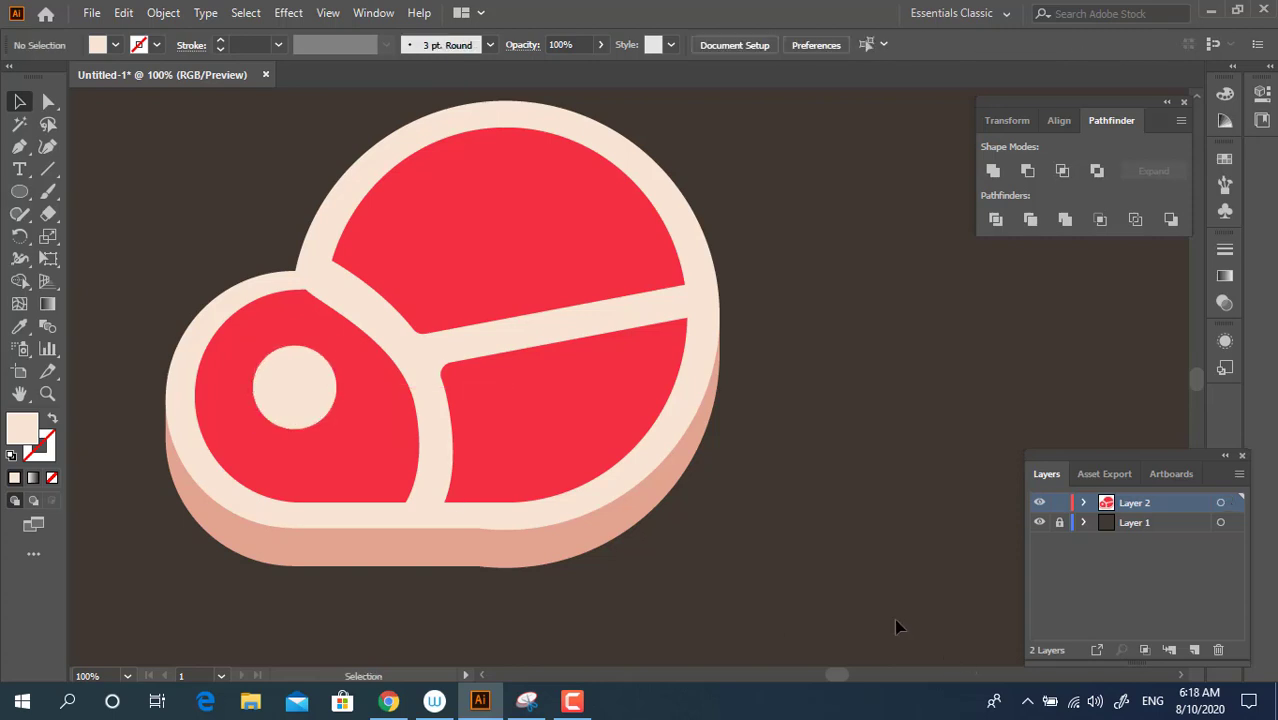
# Enlarge the rounding of the divider's upper and lower inner corners where its branches meet
pyautogui.press('space')
pyautogui.moveTo(767, 504); pyautogui.dragTo(825, 532)
pyautogui.press('z')
pyautogui.keyDown('alt'); pyautogui.click(716, 399); pyautogui.keyUp('alt')
pyautogui.press('space')
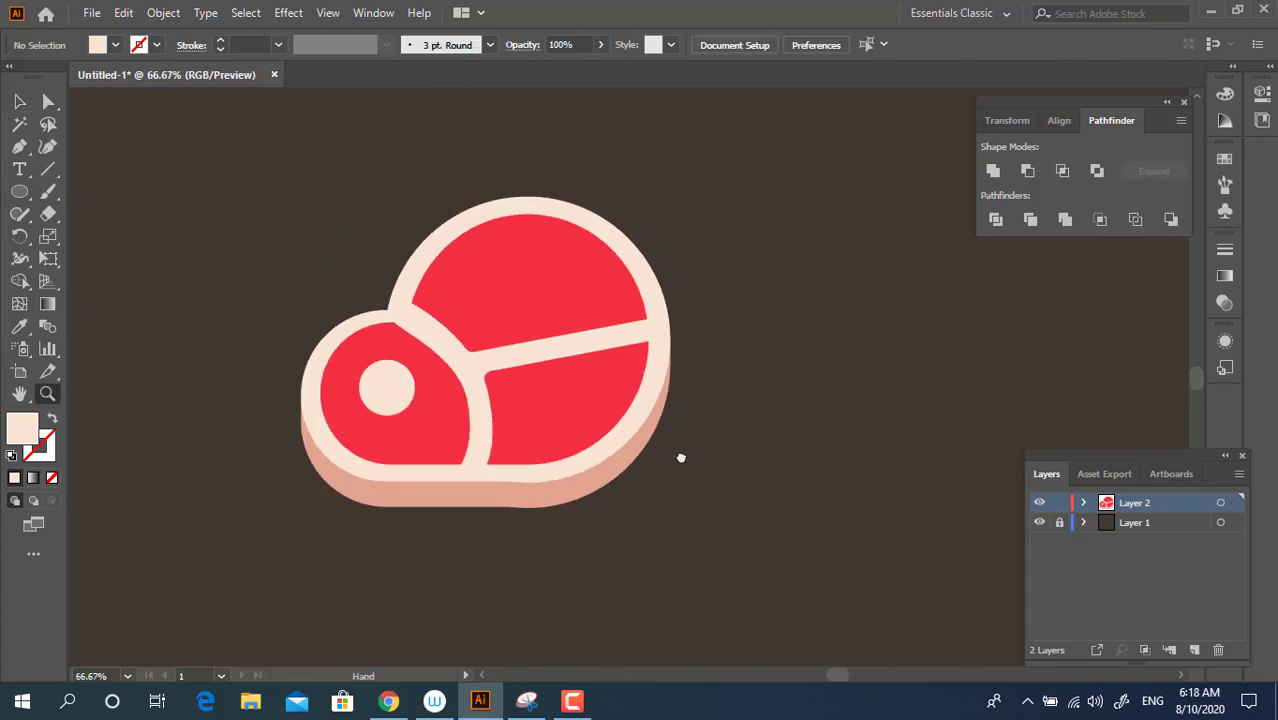
pyautogui.moveTo(679, 457); pyautogui.dragTo(729, 450)
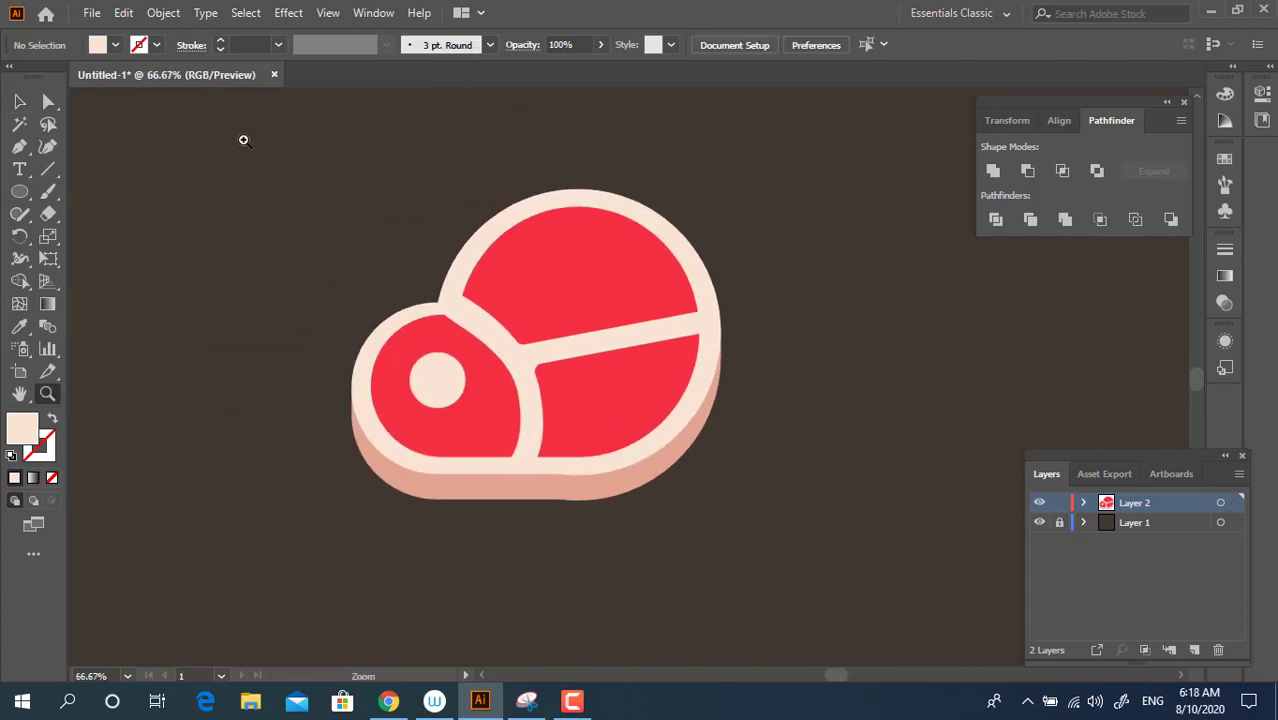
pyautogui.click(48, 101)
pyautogui.moveTo(531, 351); pyautogui.dragTo(552, 310)
pyautogui.click(855, 514)
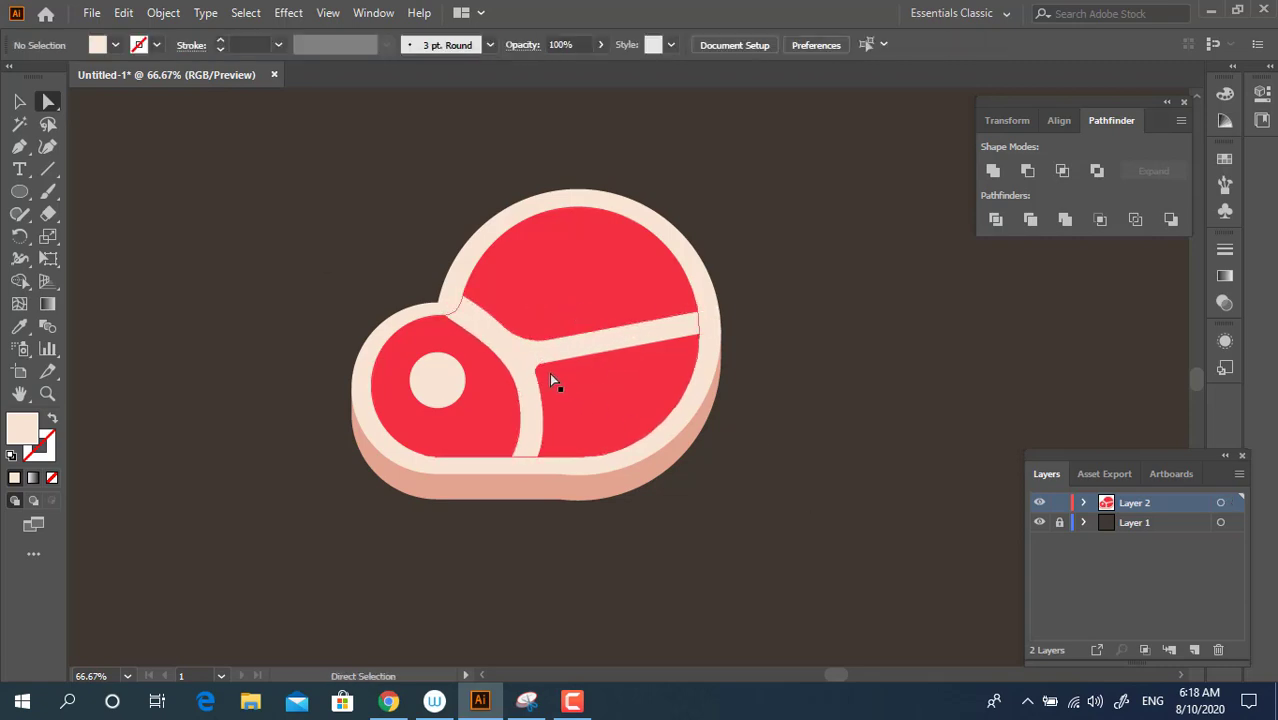
pyautogui.moveTo(543, 364); pyautogui.dragTo(578, 398)
pyautogui.click(894, 550)
pyautogui.scroll(1, 864, 519)
pyautogui.hscroll(-1, 864, 519)
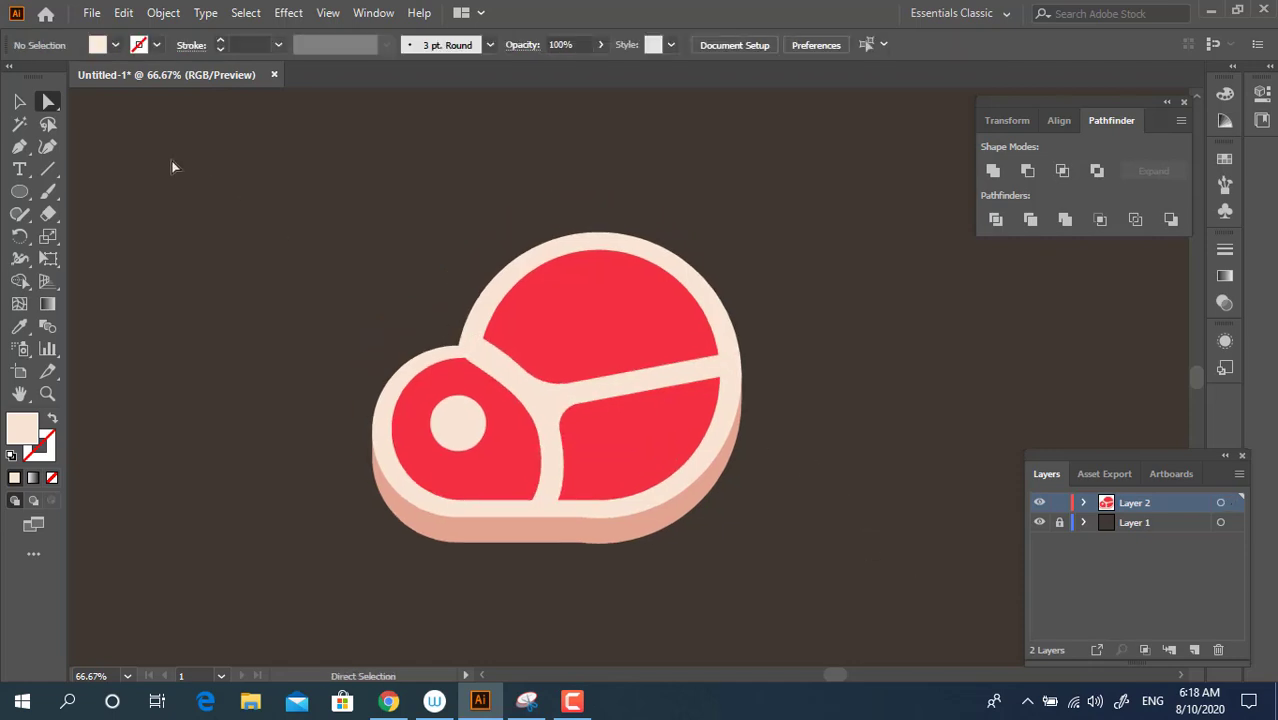
# Reshape the divider's end near the notch by adjusting its anchor and handle so its edge meets the border's inner curve smoothly
pyautogui.click(27, 109)
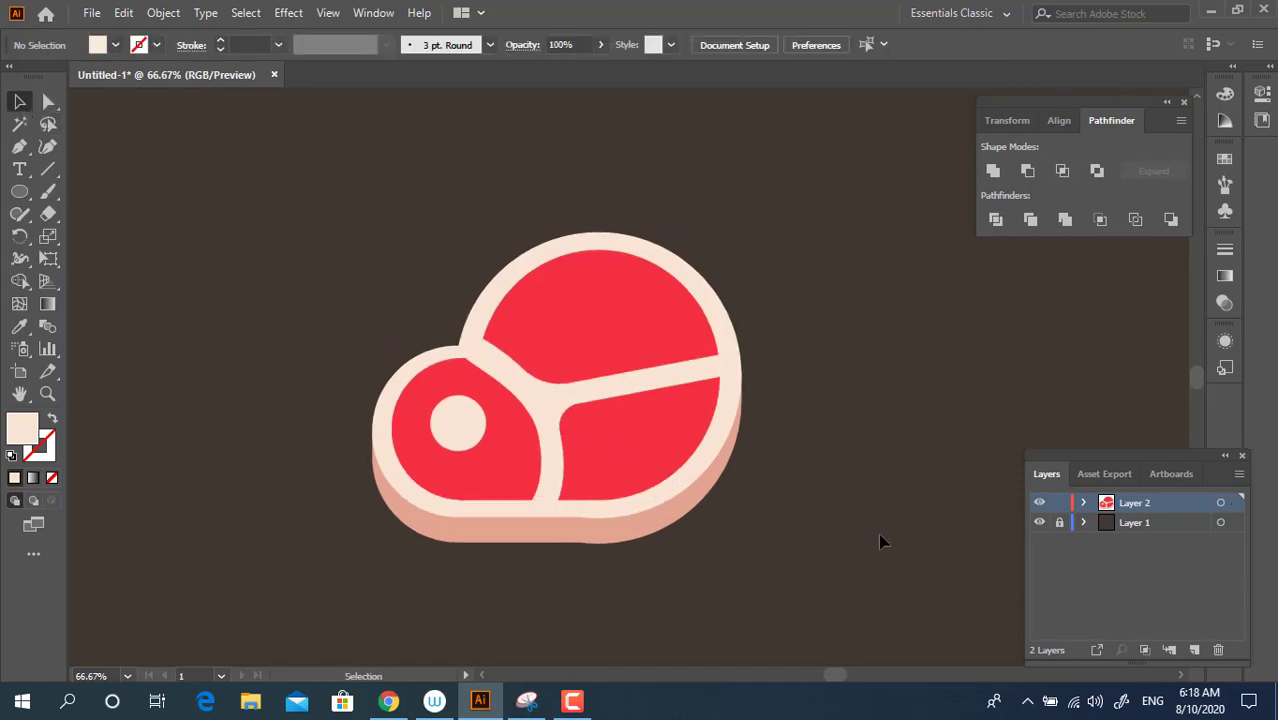
pyautogui.moveTo(879, 535); pyautogui.dragTo(895, 554)
pyautogui.press('z')
pyautogui.doubleClick(511, 374)
pyautogui.moveTo(824, 522); pyautogui.dragTo(488, 371)
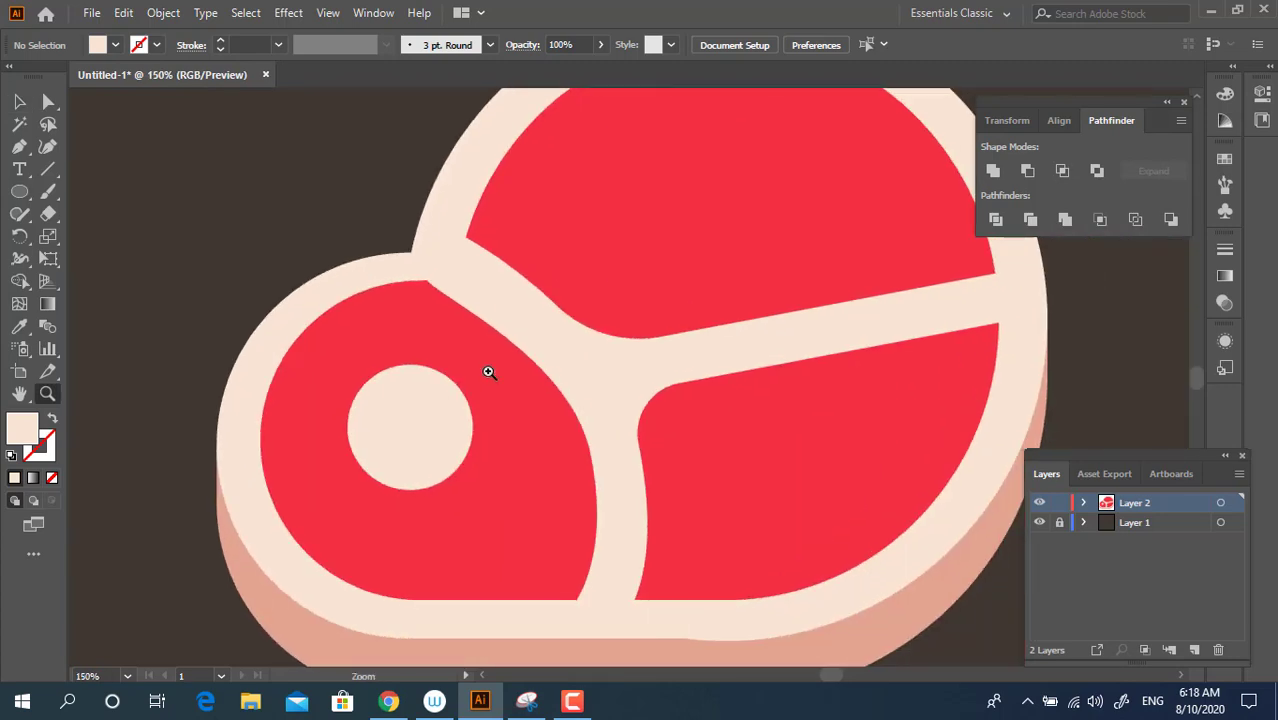
pyautogui.click(476, 314)
pyautogui.click(48, 101)
pyautogui.click(602, 323)
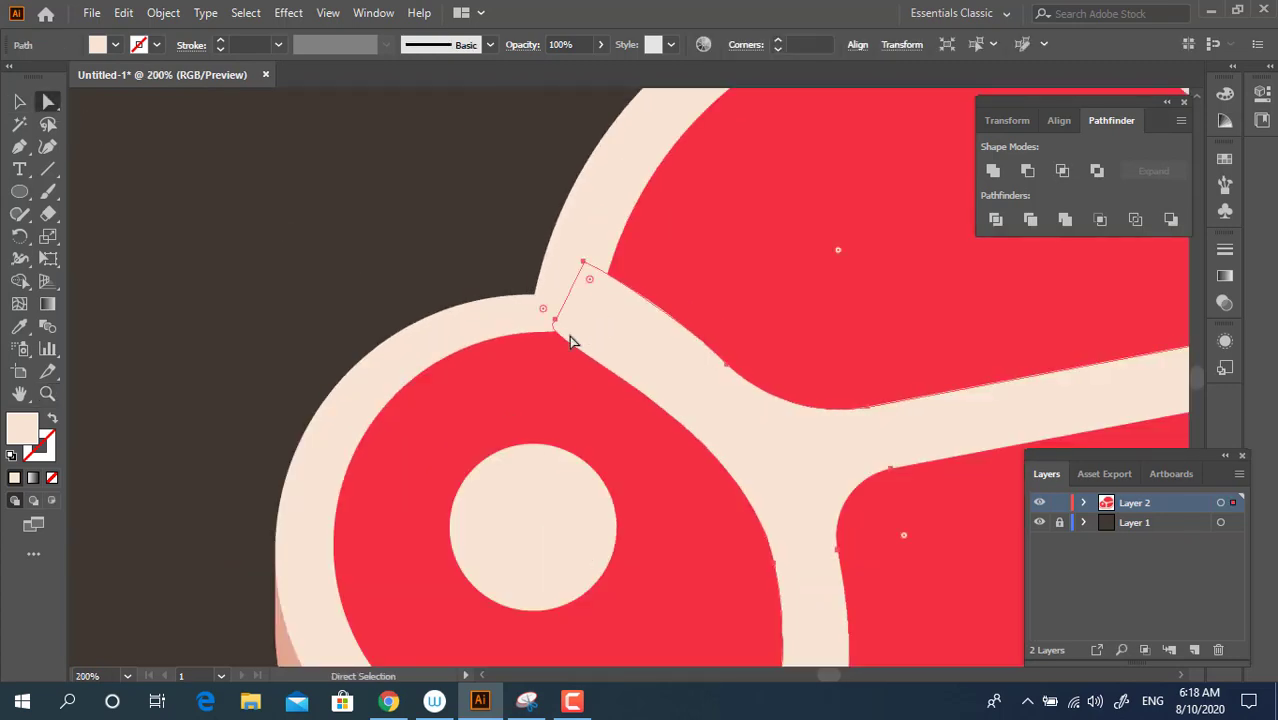
pyautogui.click(554, 321)
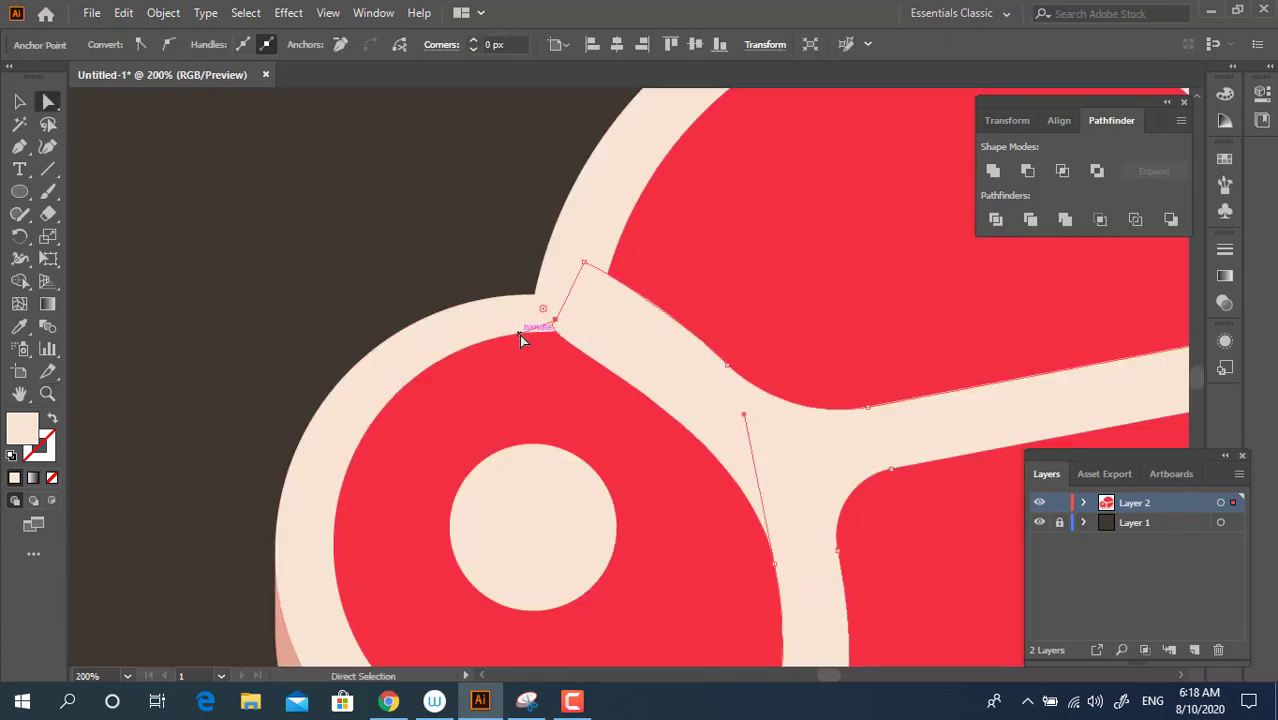
pyautogui.moveTo(519, 334); pyautogui.dragTo(554, 339)
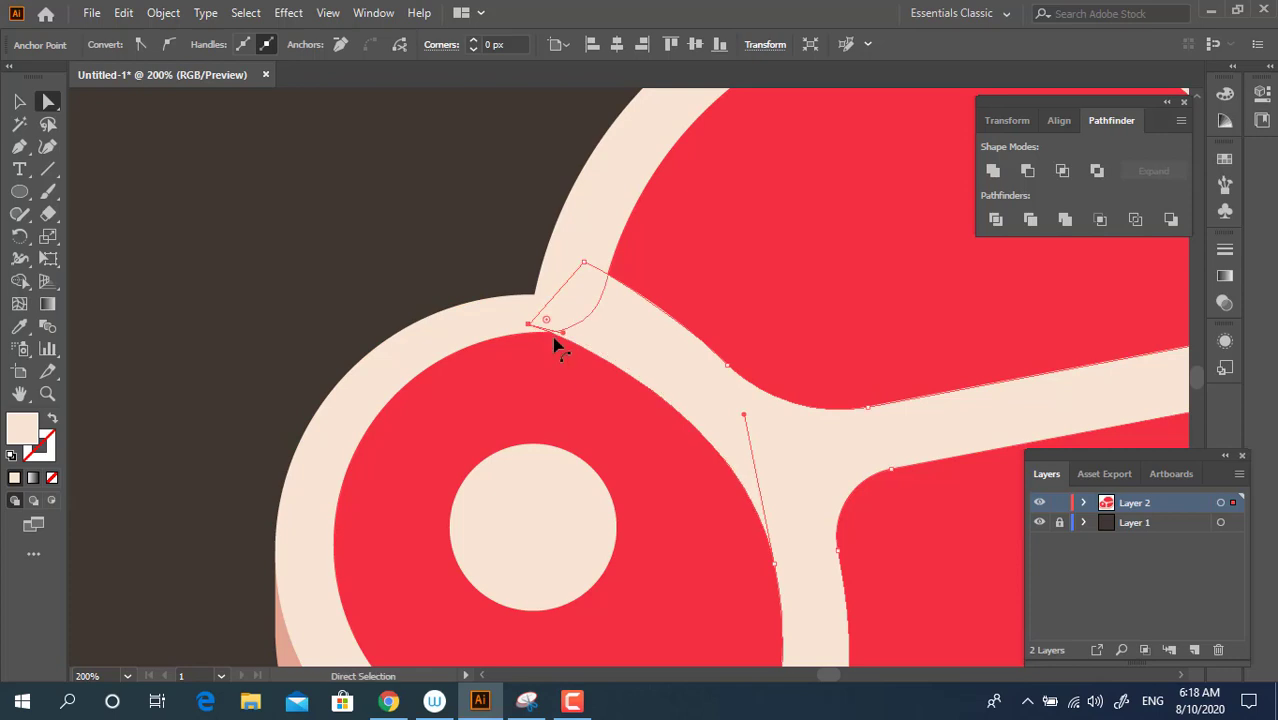
pyautogui.click(19, 102)
pyautogui.click(360, 260)
# Subtract the divider shape from the red interior with Minus Front to split it into separate pieces
pyautogui.press('z')
pyautogui.keyDown('alt'); pyautogui.click(599, 356); pyautogui.keyUp('alt')
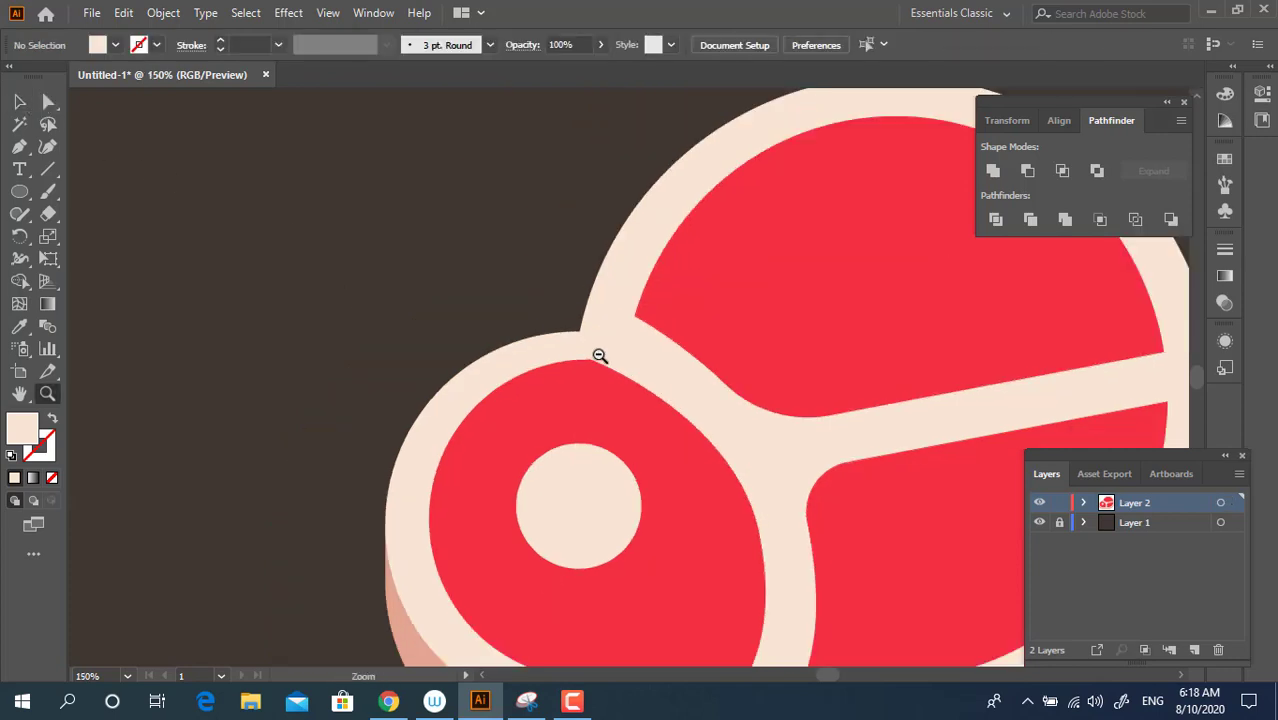
pyautogui.keyDown('alt'); pyautogui.click(599, 356); pyautogui.keyUp('alt')
pyautogui.keyDown('alt'); pyautogui.click(599, 356); pyautogui.keyUp('alt')
pyautogui.moveTo(881, 493); pyautogui.dragTo(721, 430)
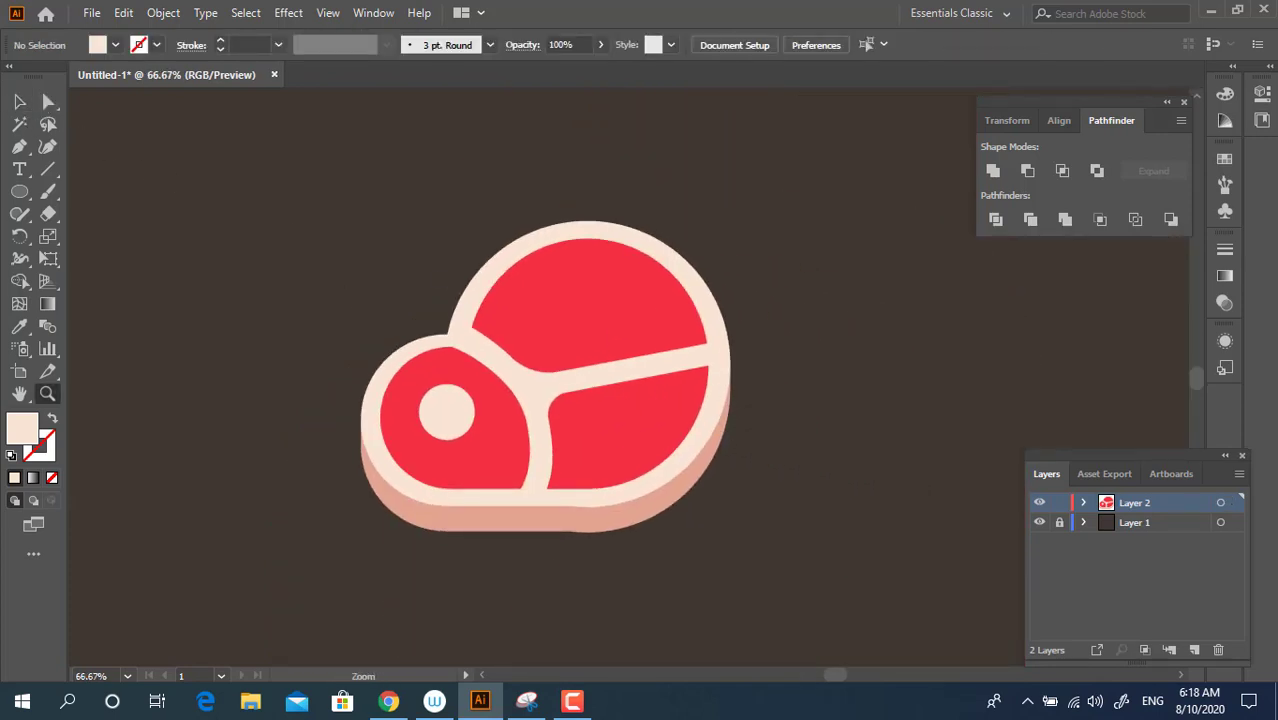
pyautogui.click(19, 102)
pyautogui.click(586, 384)
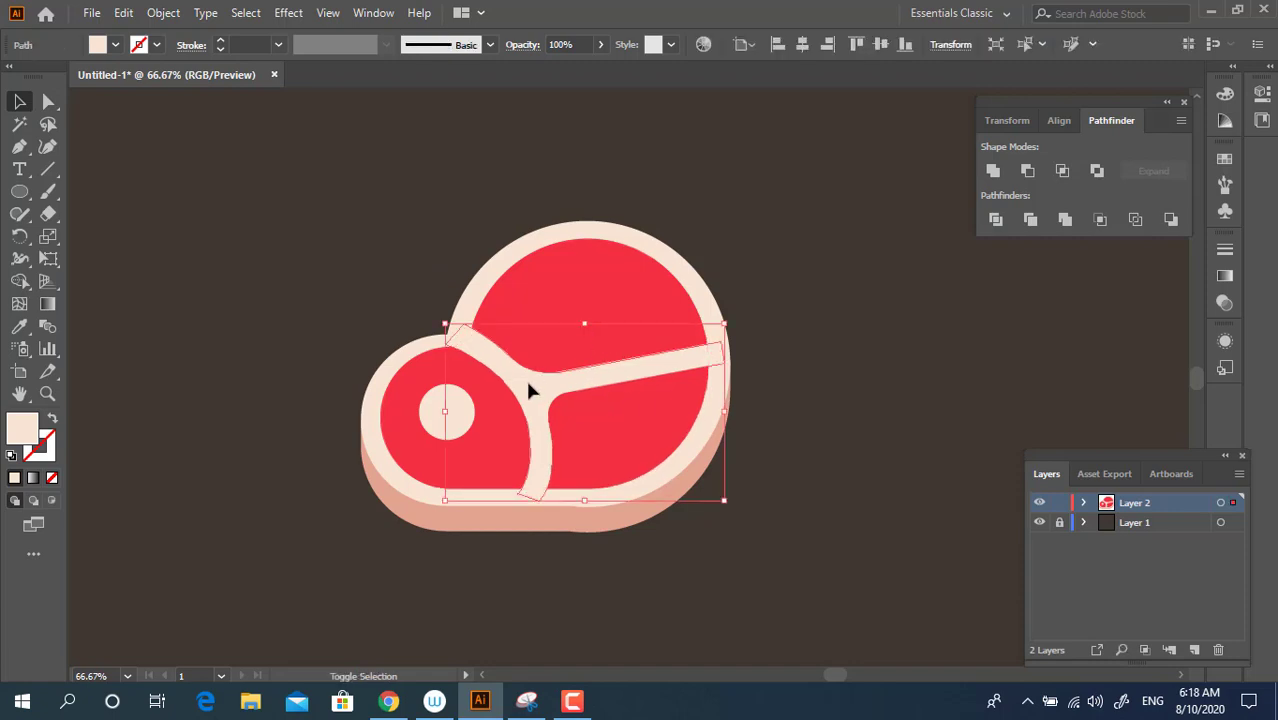
pyautogui.keyDown('shift'); pyautogui.click(582, 331); pyautogui.keyUp('shift')
pyautogui.click(1029, 171)
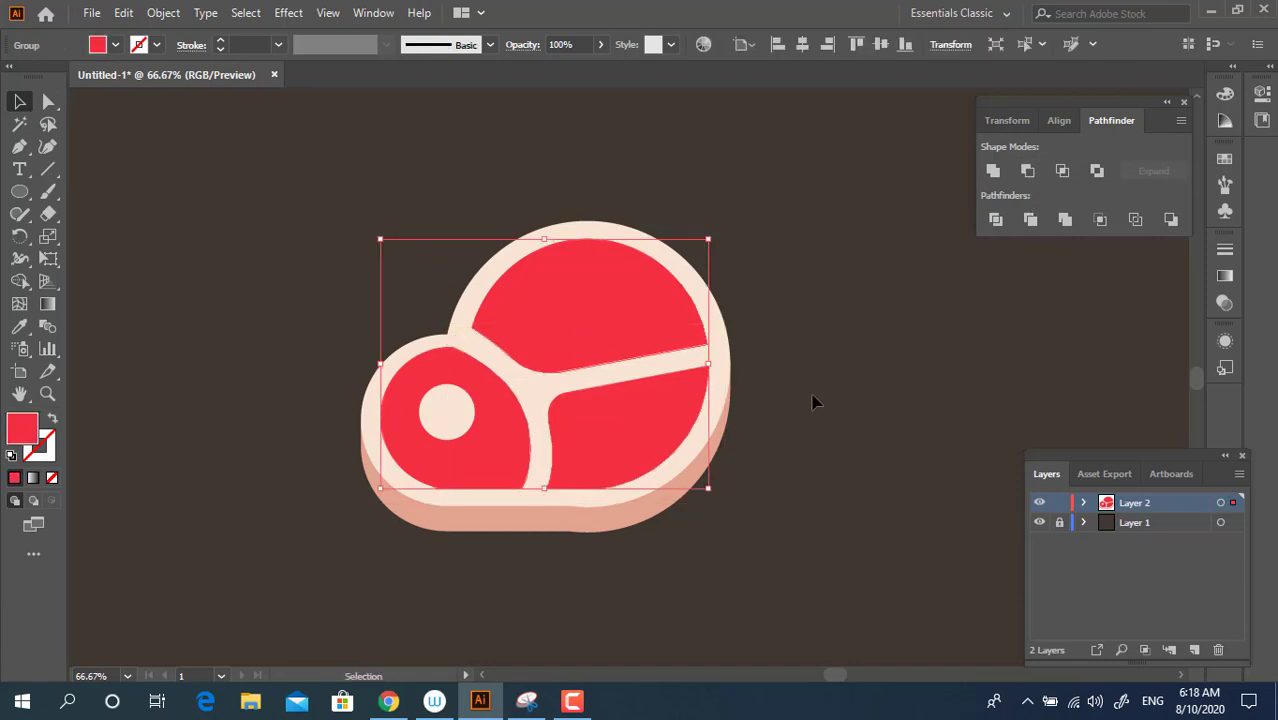
# Round the corner of the upper red piece nearest the notch between the lobes
pyautogui.press('z')
pyautogui.click(704, 430)
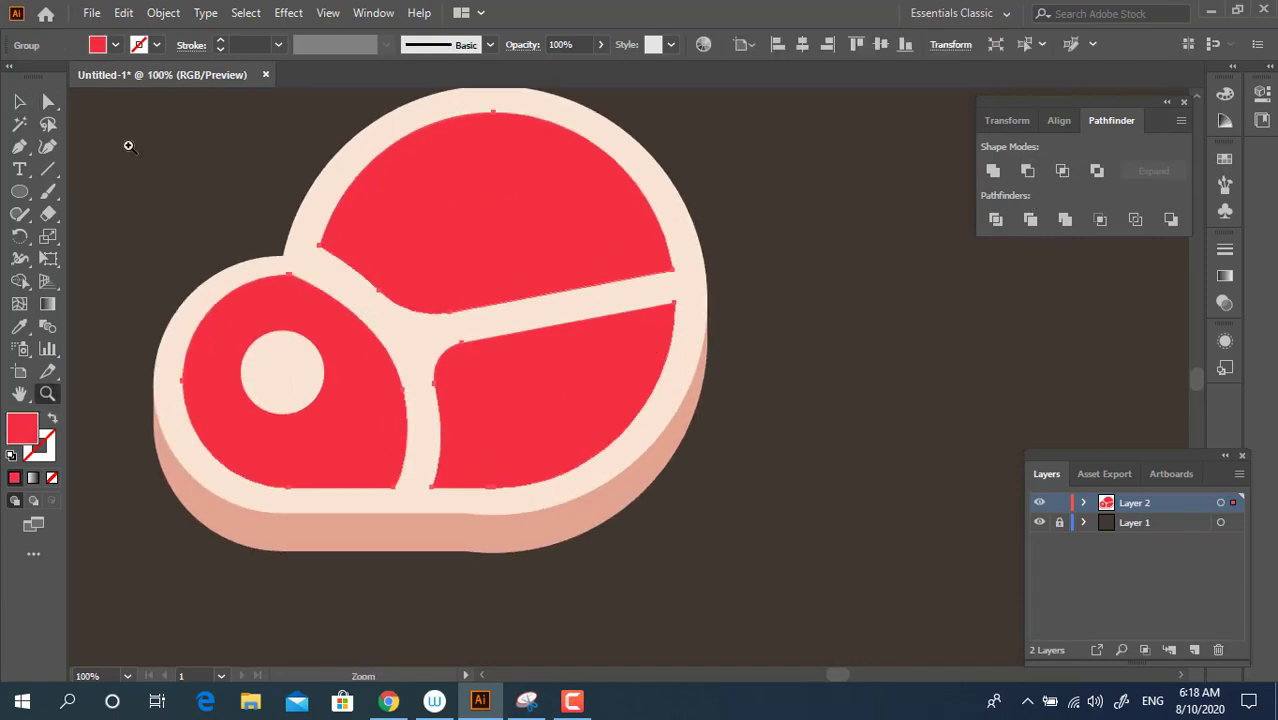
pyautogui.click(48, 101)
pyautogui.click(320, 246)
pyautogui.click(320, 247)
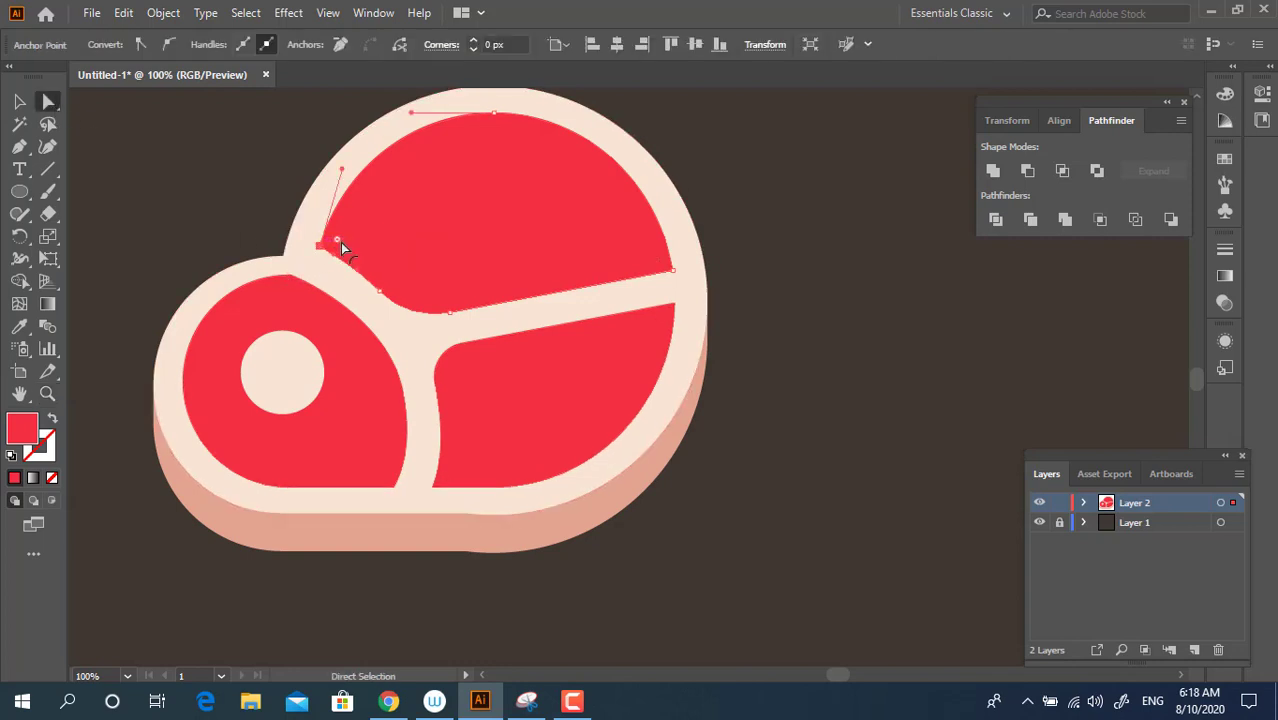
pyautogui.moveTo(338, 240); pyautogui.dragTo(342, 243)
pyautogui.click(290, 275)
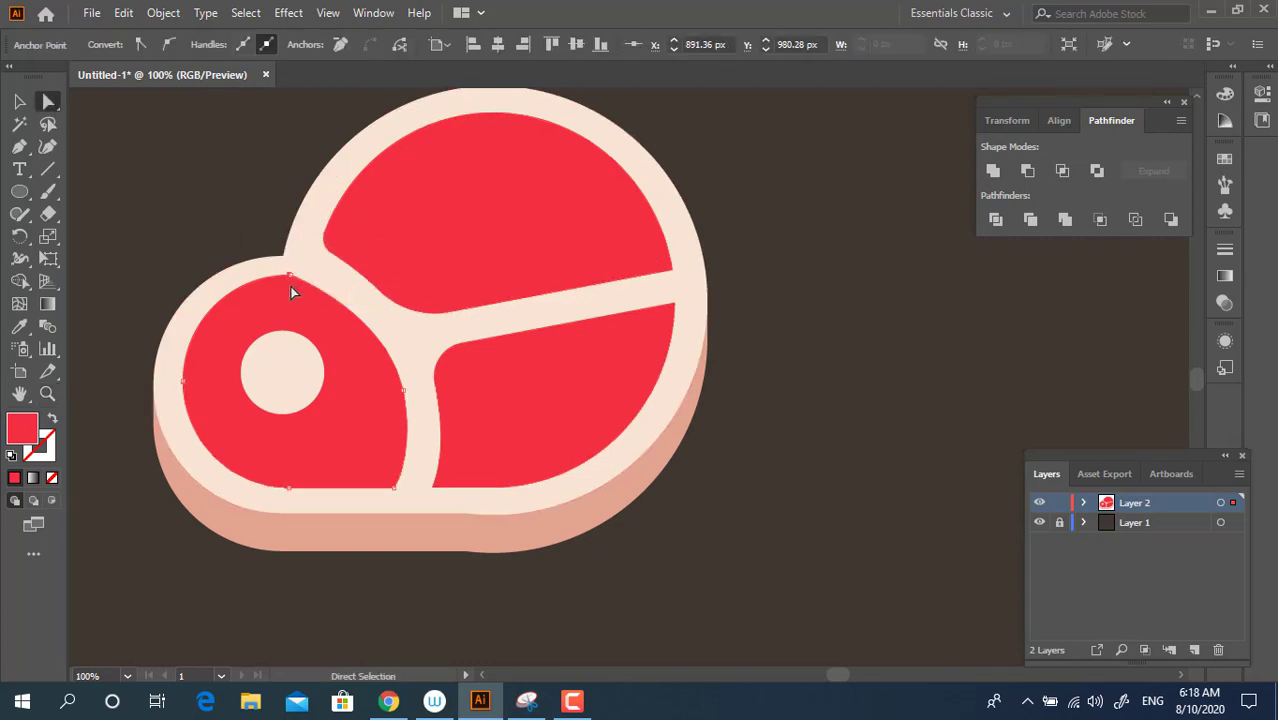
pyautogui.click(286, 276)
pyautogui.click(860, 509)
pyautogui.press('space')
pyautogui.moveTo(794, 483); pyautogui.dragTo(878, 570)
pyautogui.press('z')
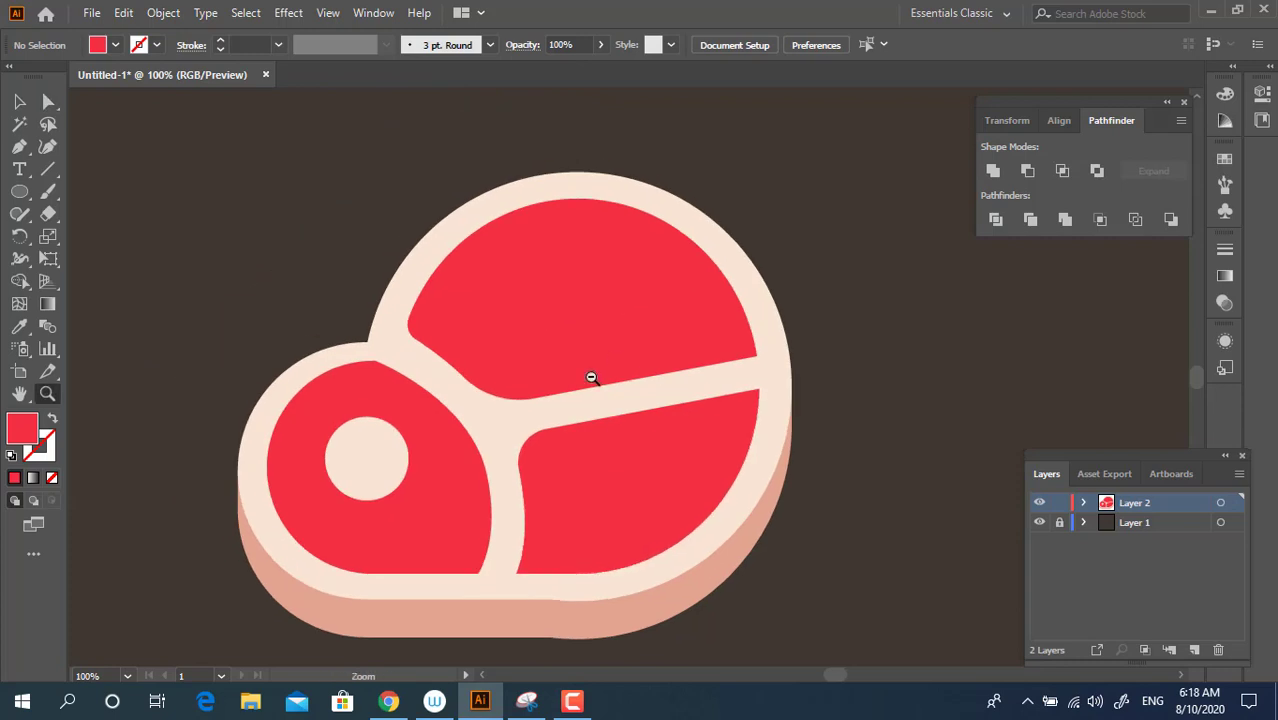
pyautogui.keyDown('alt'); pyautogui.click(592, 377); pyautogui.keyUp('alt')
pyautogui.keyDown('alt'); pyautogui.click(590, 377); pyautogui.keyUp('alt')
pyautogui.press('space')
pyautogui.moveTo(640, 378); pyautogui.dragTo(657, 414)
# Try to round the peach border's outer corner at the notch between the two lobes
pyautogui.click(16, 101)
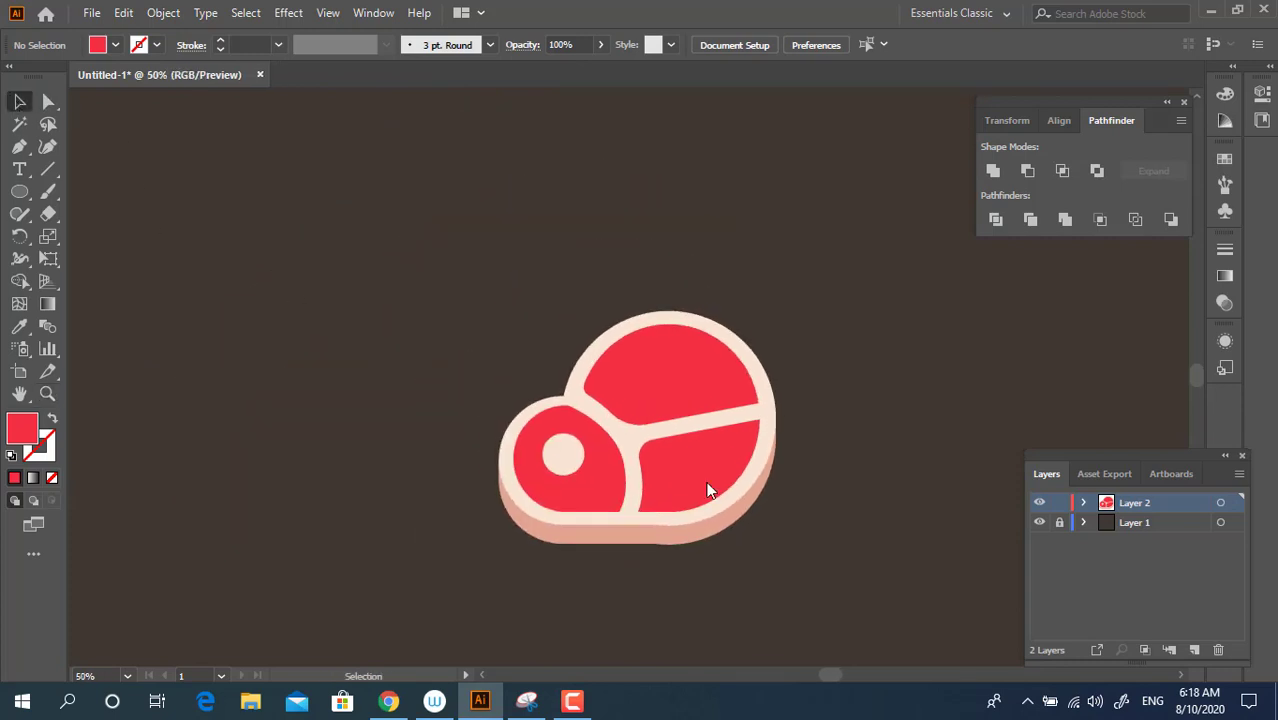
pyautogui.moveTo(849, 598); pyautogui.dragTo(448, 348)
pyautogui.click(48, 101)
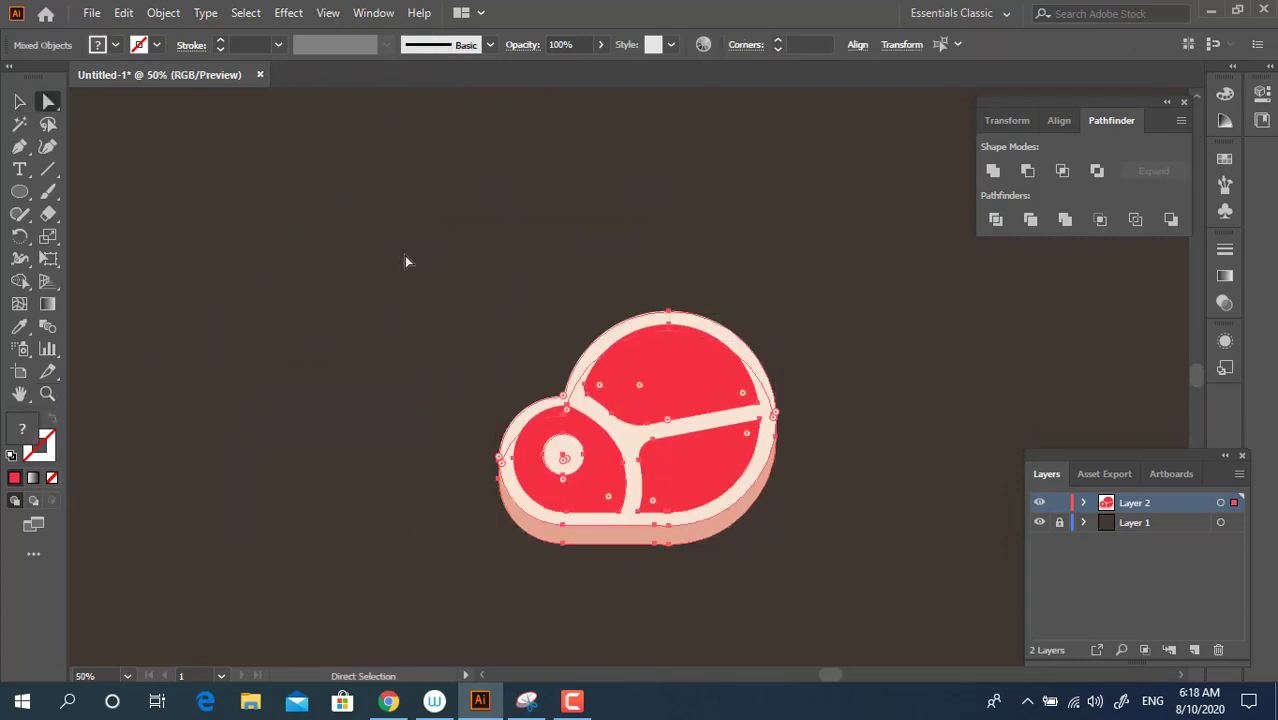
pyautogui.moveTo(523, 334); pyautogui.dragTo(566, 400)
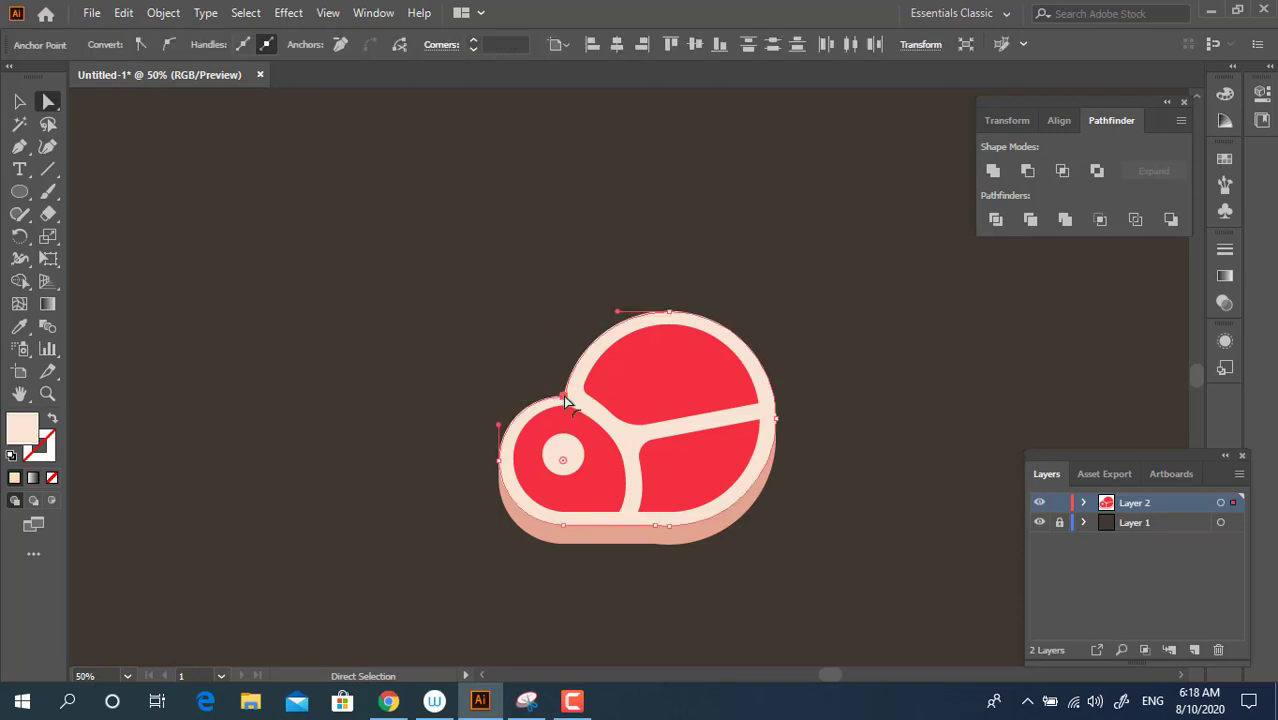
pyautogui.press('z')
pyautogui.click(618, 413)
pyautogui.click(617, 413)
pyautogui.click(614, 411)
pyautogui.click(509, 152)
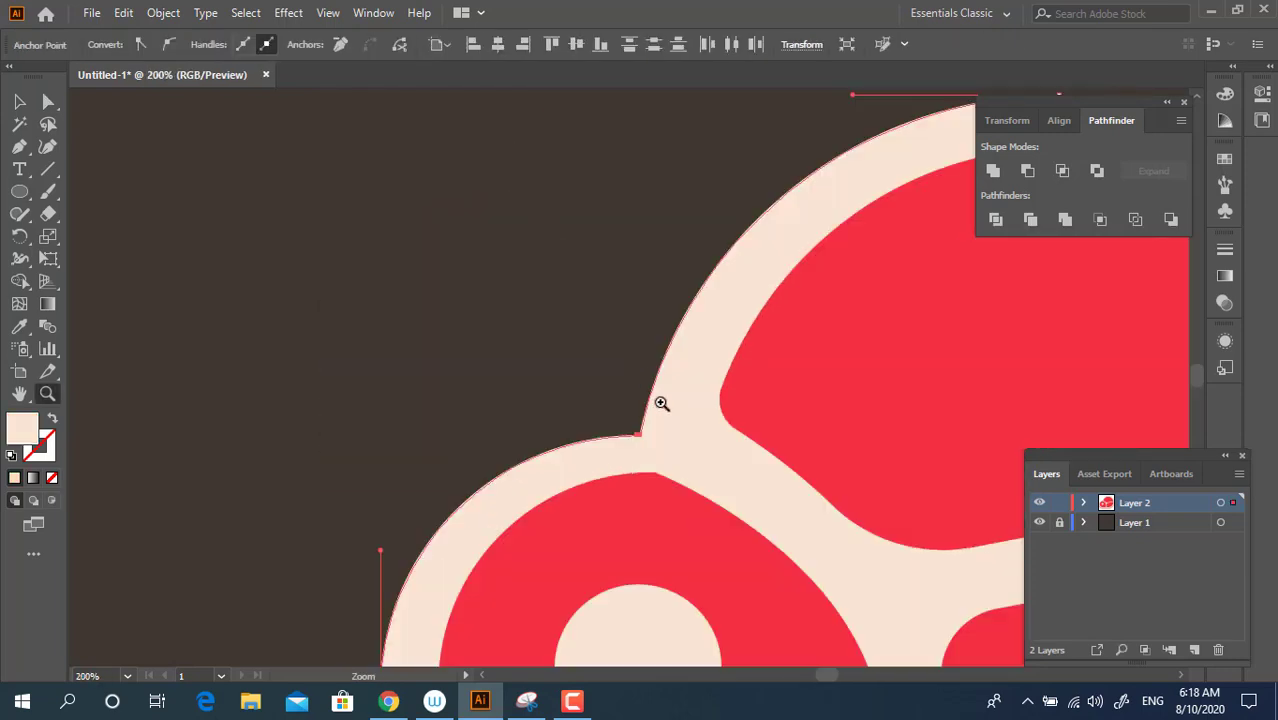
pyautogui.click(662, 402)
pyautogui.moveTo(579, 491); pyautogui.dragTo(458, 431)
pyautogui.click(51, 101)
pyautogui.click(107, 133)
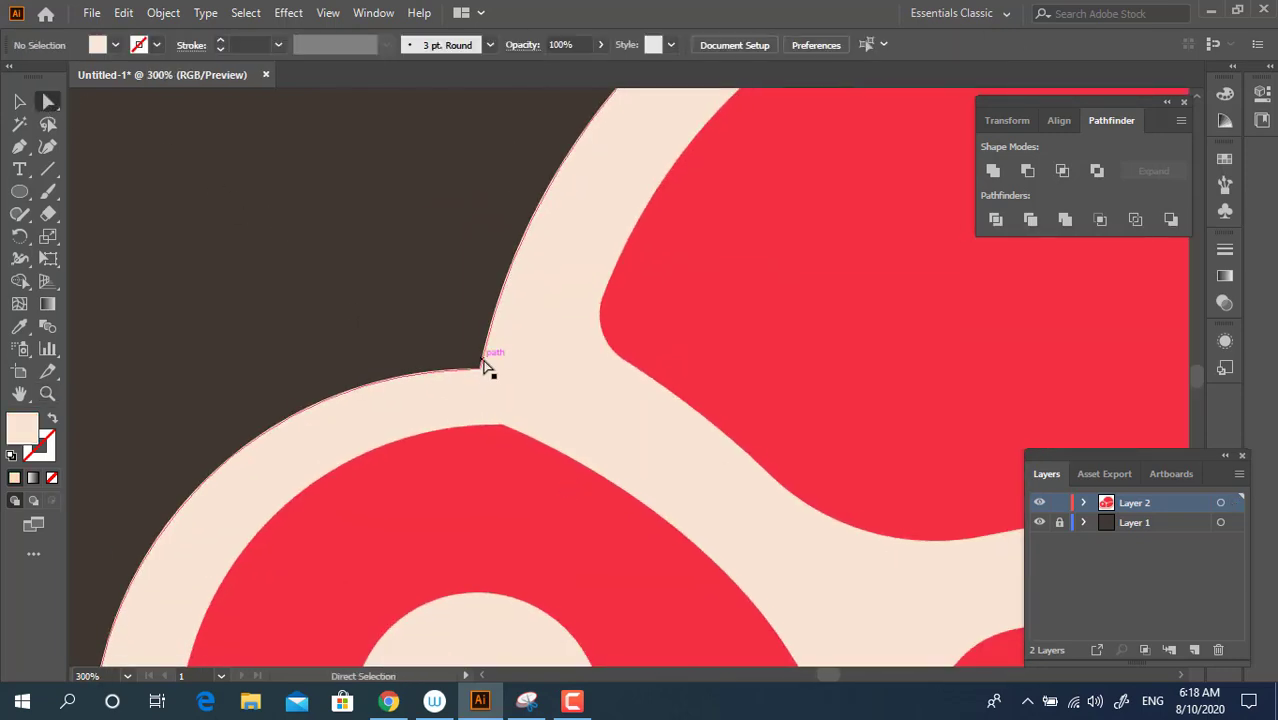
pyautogui.click(477, 367)
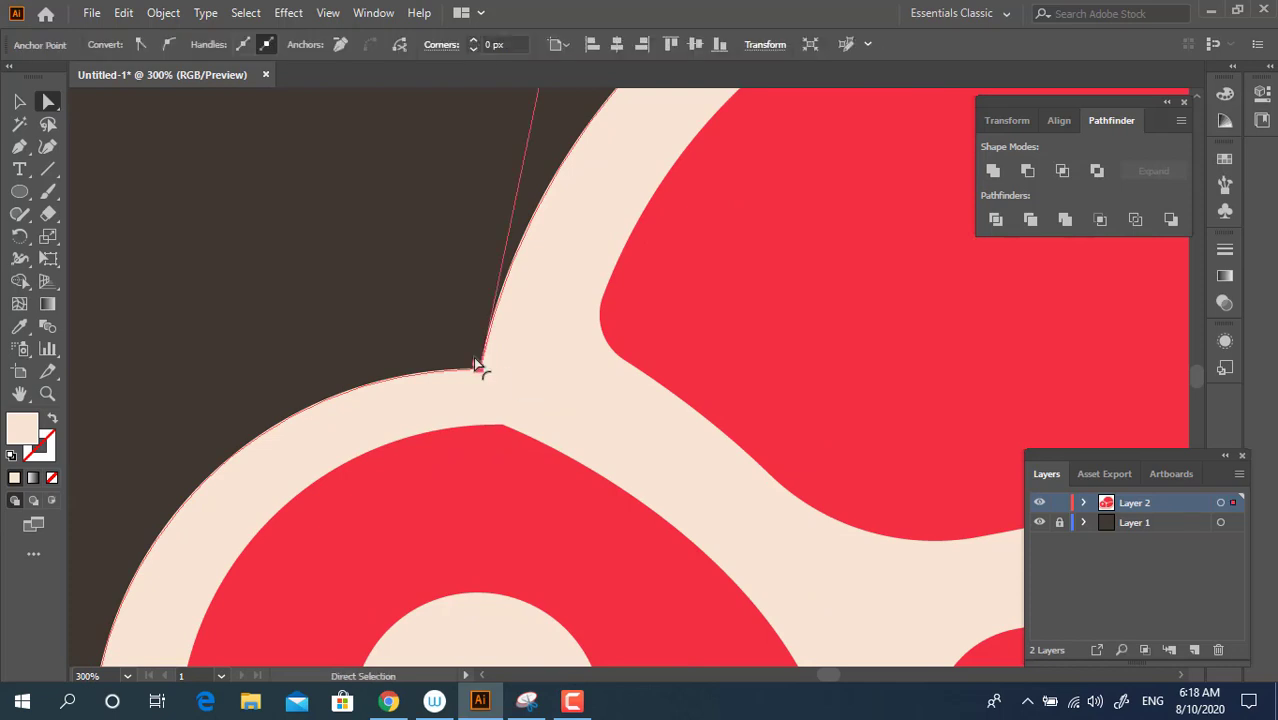
pyautogui.moveTo(475, 361); pyautogui.dragTo(449, 284)
pyautogui.moveTo(469, 353); pyautogui.dragTo(464, 288)
pyautogui.click(464, 288)
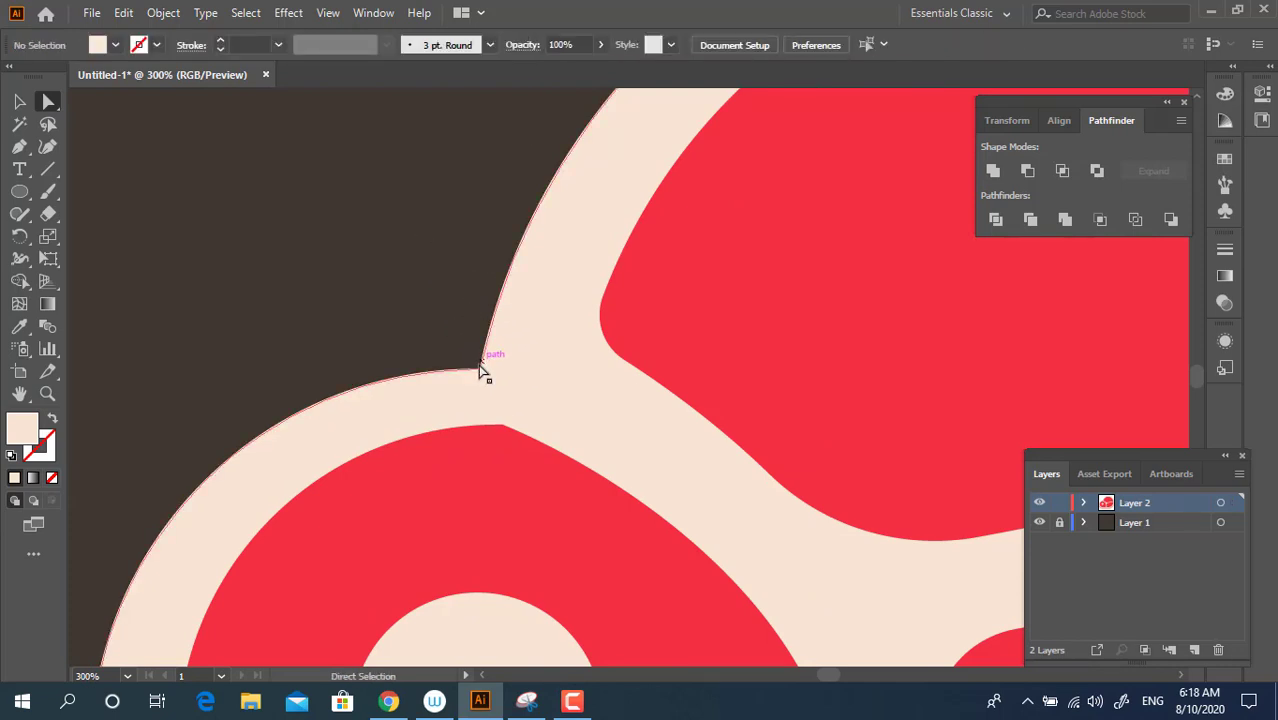
pyautogui.click(480, 369)
pyautogui.click(474, 361)
# Group all the steak shapes, centre the group vertically on the artboard, and deselect it
pyautogui.press('z')
pyautogui.keyDown('alt'); pyautogui.click(652, 411); pyautogui.keyUp('alt')
pyautogui.keyDown('alt'); pyautogui.click(652, 411); pyautogui.keyUp('alt')
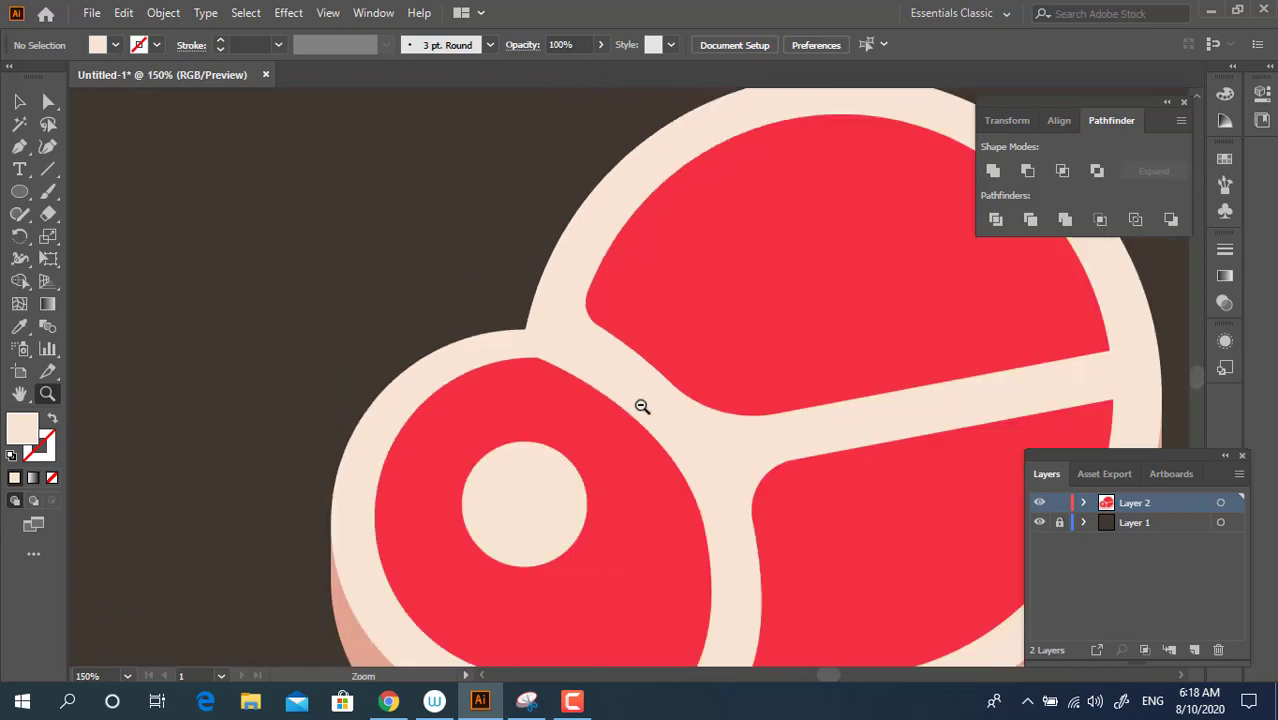
pyautogui.keyDown('alt'); pyautogui.click(642, 406); pyautogui.keyUp('alt')
pyautogui.keyDown('alt'); pyautogui.click(642, 406); pyautogui.keyUp('alt')
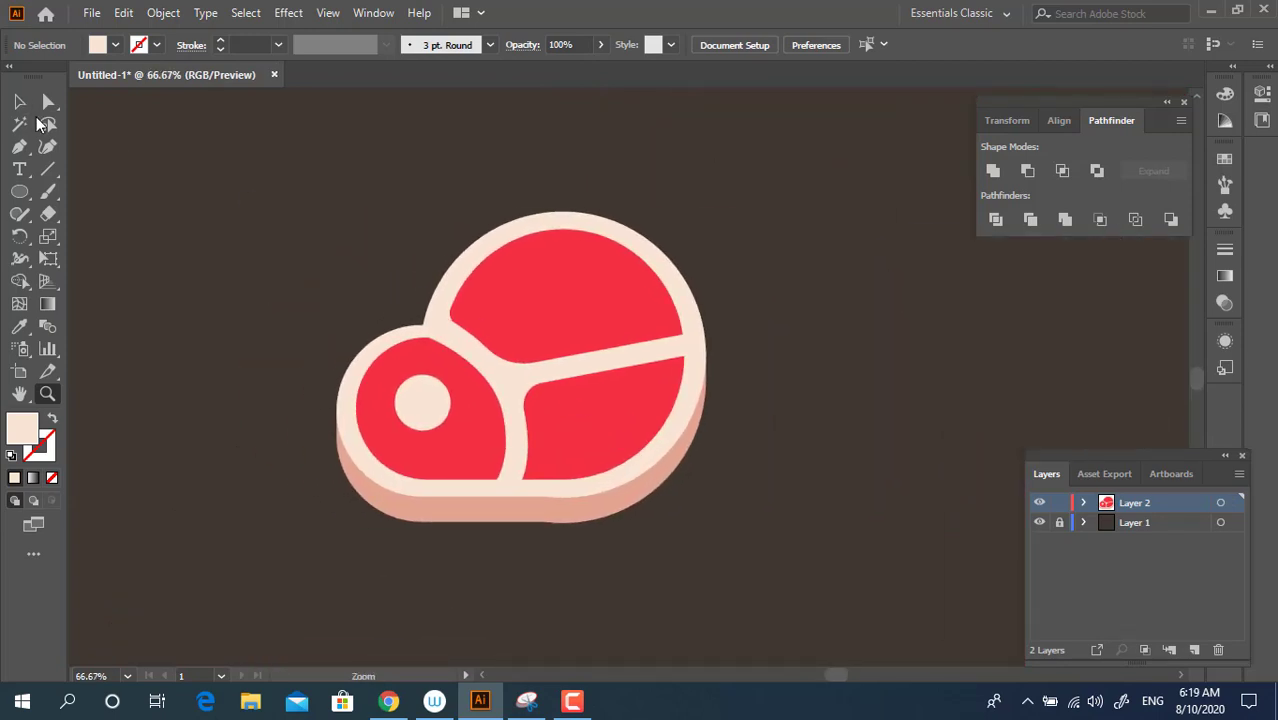
pyautogui.click(21, 102)
pyautogui.moveTo(740, 535); pyautogui.dragTo(205, 143)
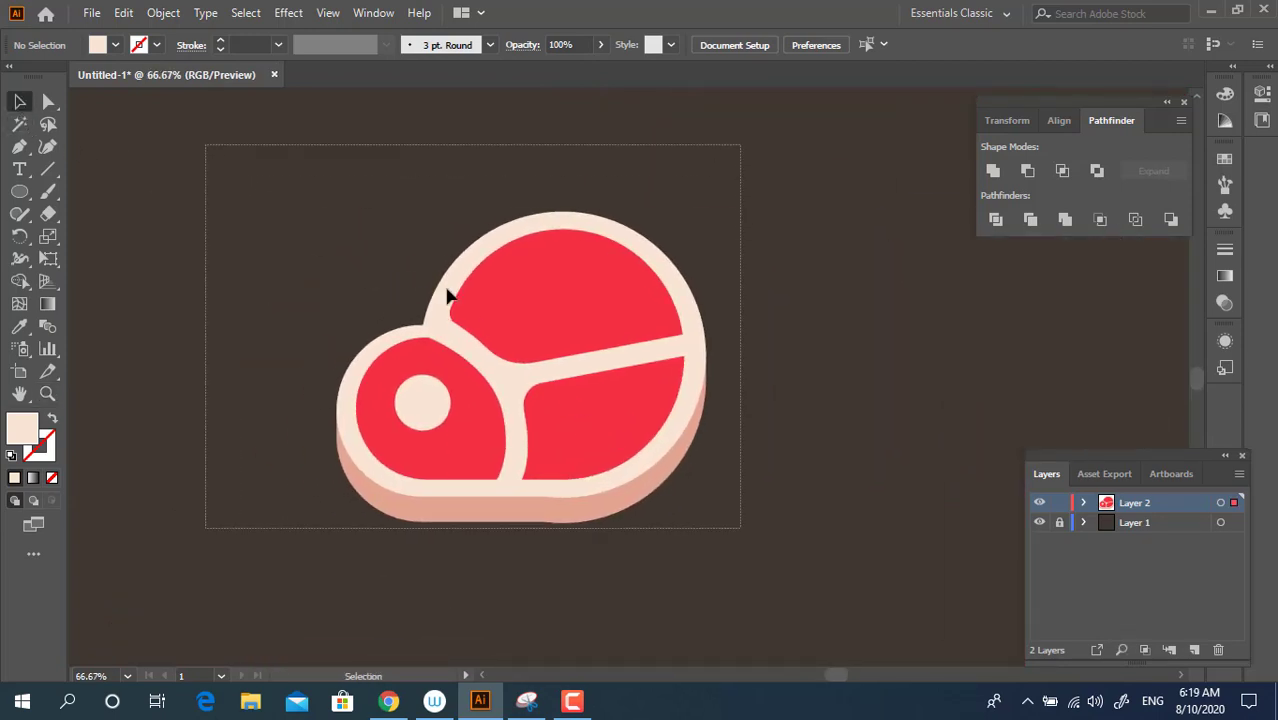
pyautogui.rightClick(579, 357)
pyautogui.click(655, 493)
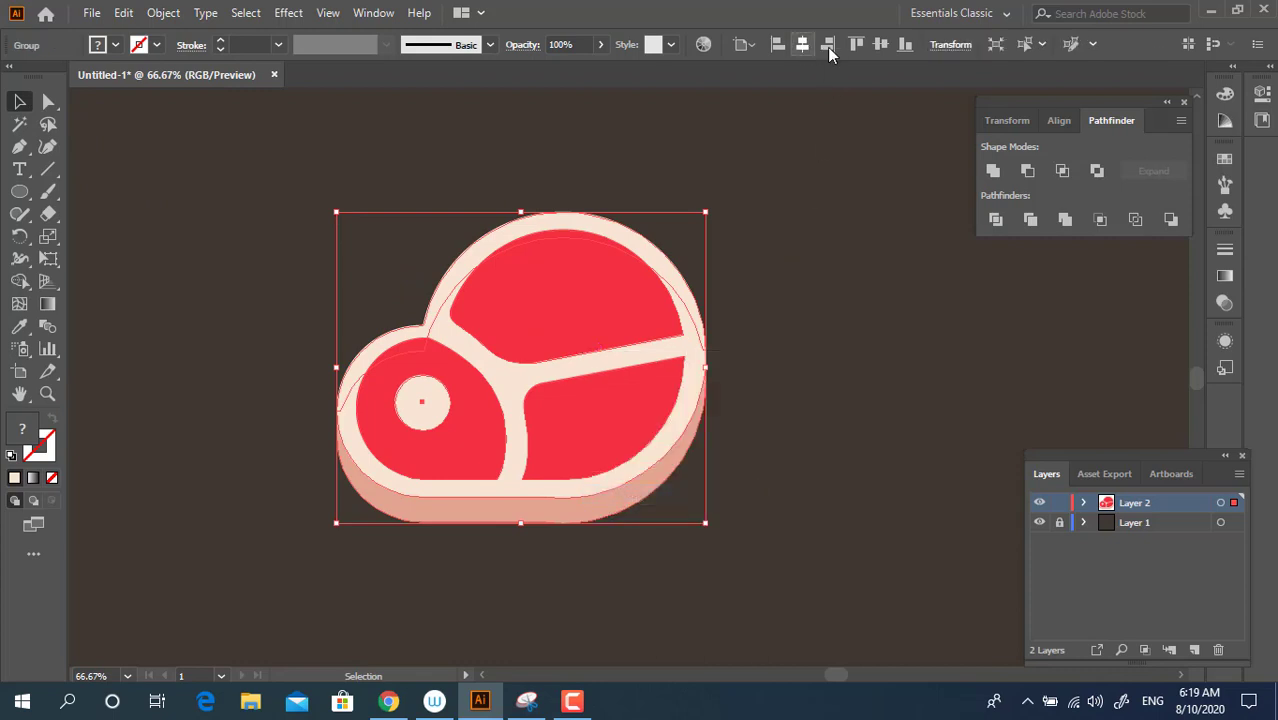
pyautogui.click(881, 47)
pyautogui.click(801, 416)
pyautogui.moveTo(796, 416); pyautogui.dragTo(883, 425)
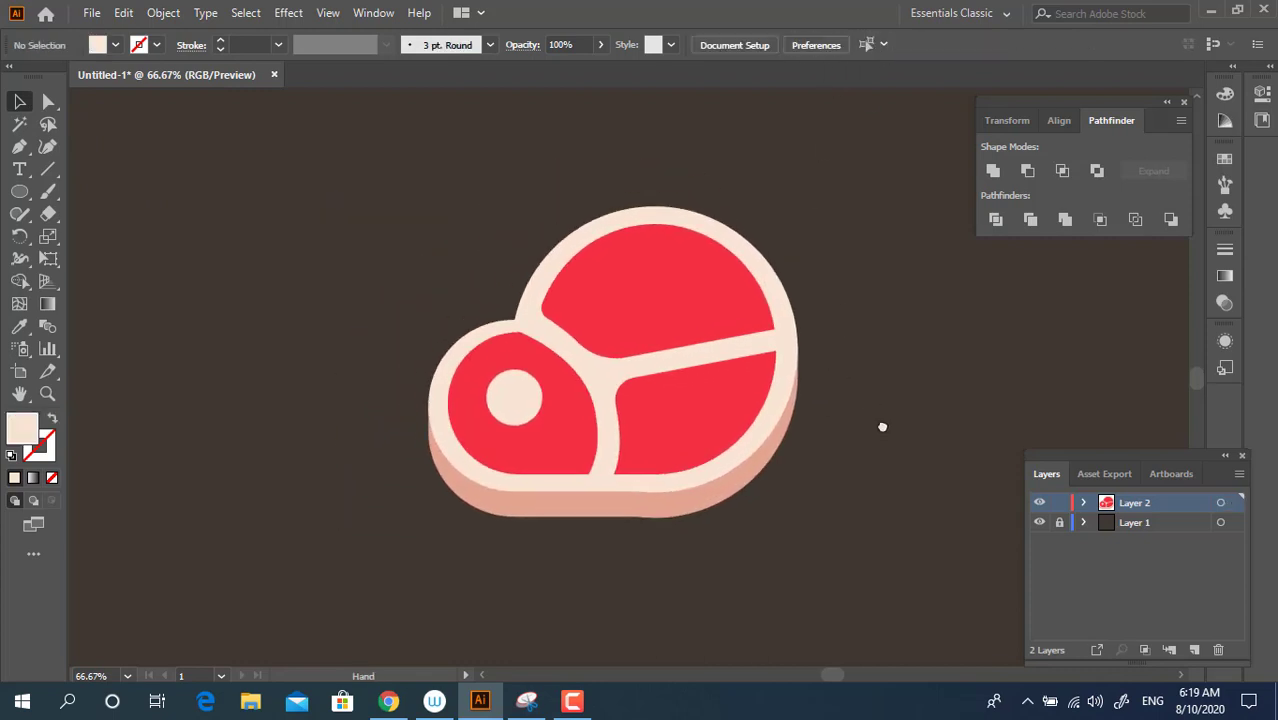
pyautogui.press('z')
pyautogui.keyDown('alt'); pyautogui.click(858, 425); pyautogui.keyUp('alt')
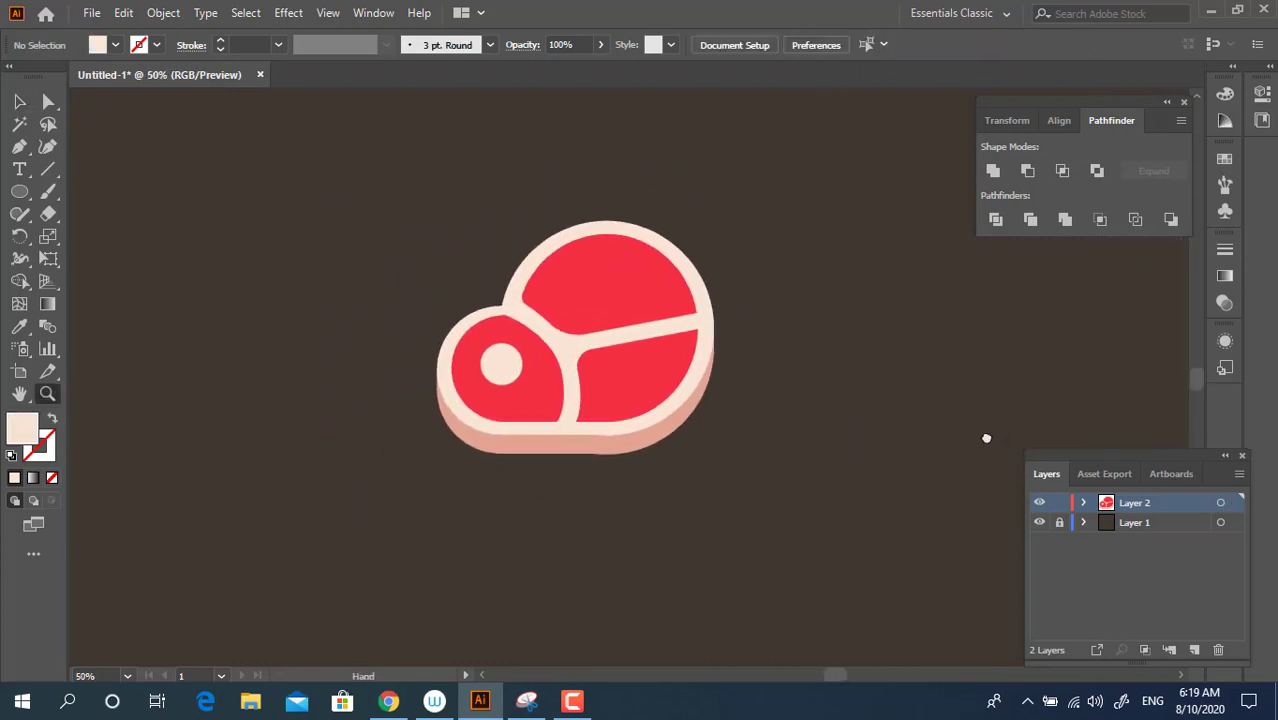